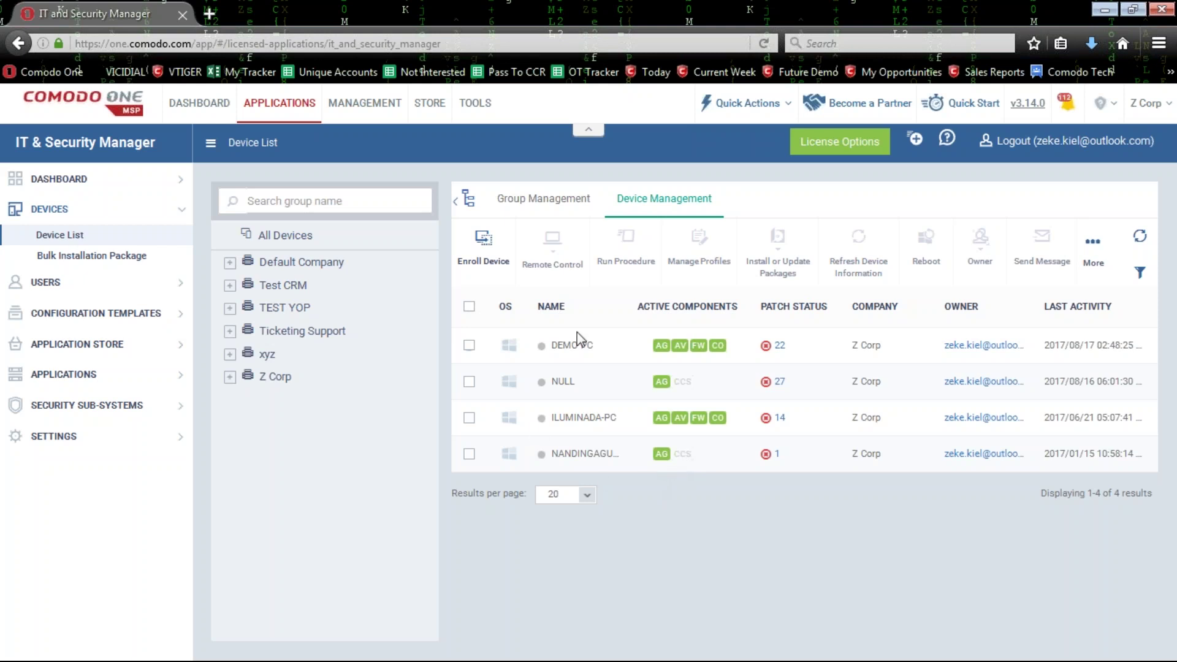
Tick the DEMO PC checkbox in the Device List.
{"action": "left_click", "coordinate": [469, 345]}
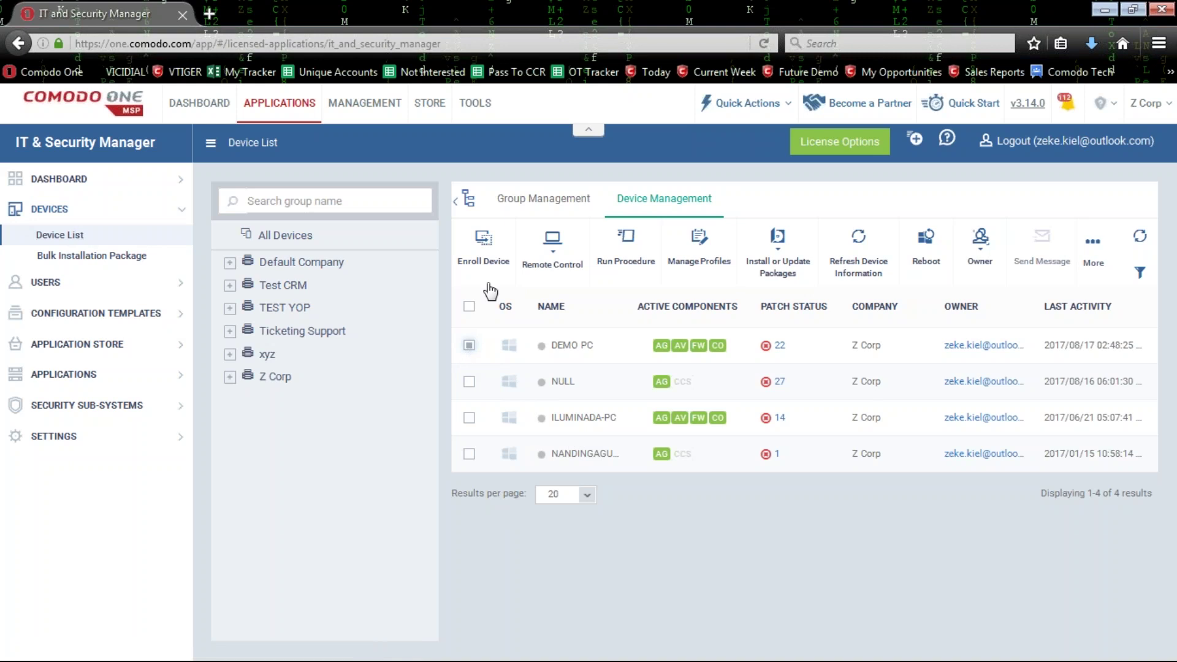
Start remote control of DEMO PC with the old RMM plugin.
{"action": "left_click", "coordinate": [553, 264]}
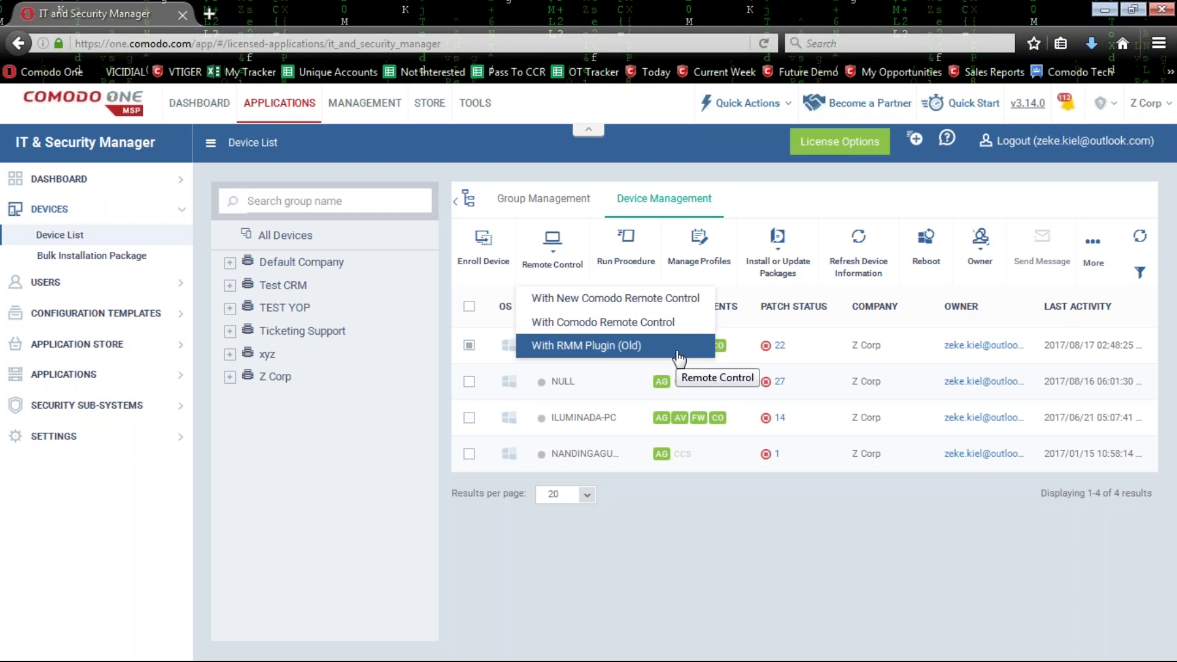
{"action": "left_click", "coordinate": [609, 345]}
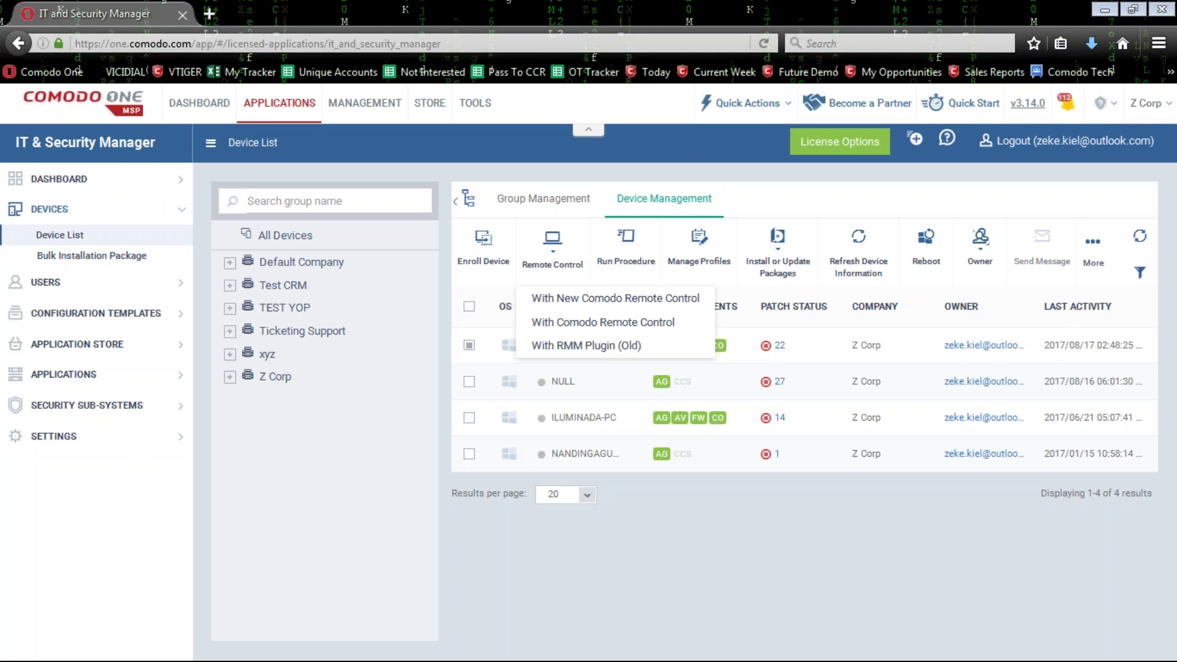
Close the remote-control choices and reload the Device List.
{"action": "left_click", "coordinate": [82, 235]}
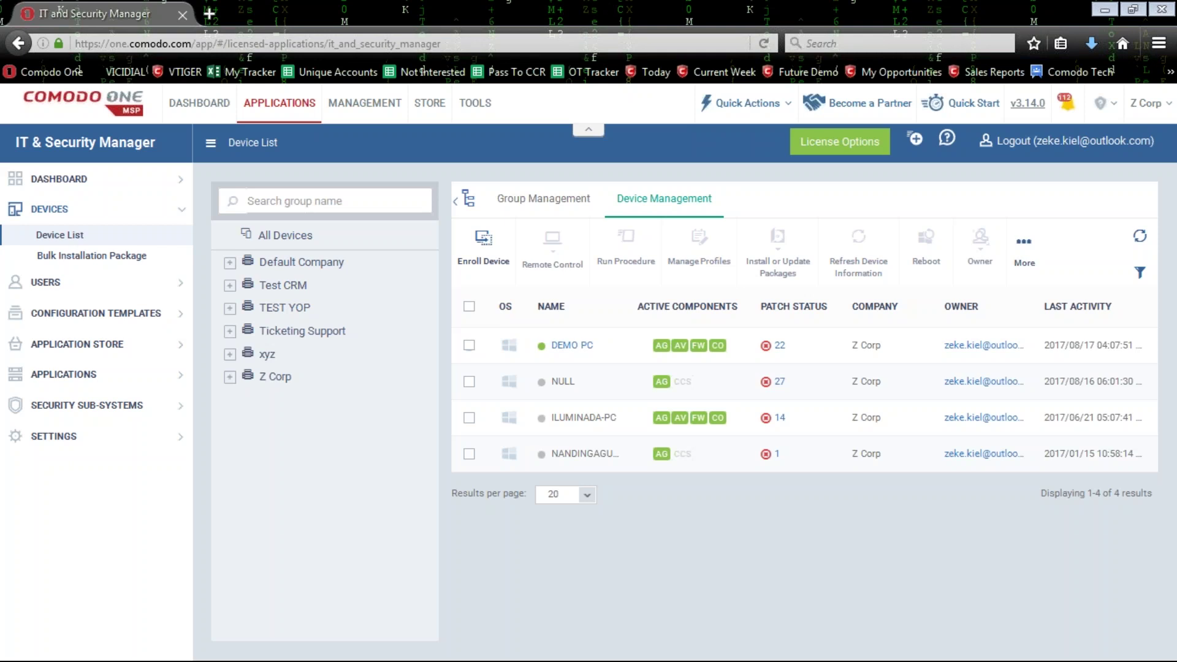
Re-select DEMO PC and list its three remote-control methods.
{"action": "left_click", "coordinate": [469, 345]}
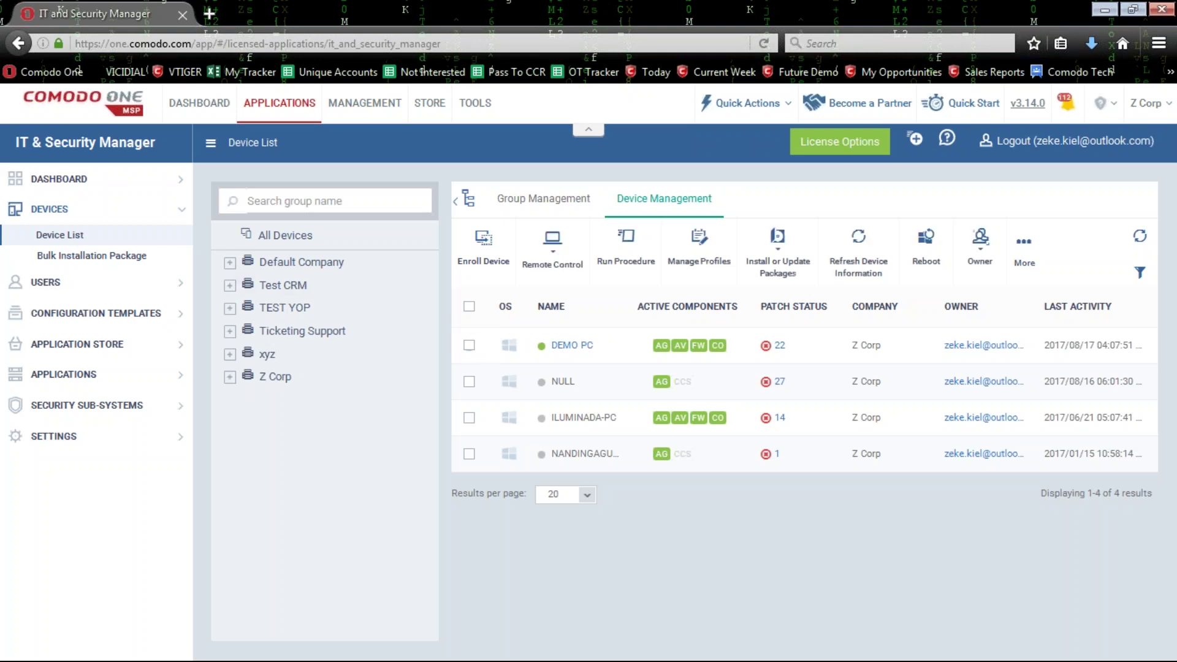
{"action": "left_click", "coordinate": [552, 243]}
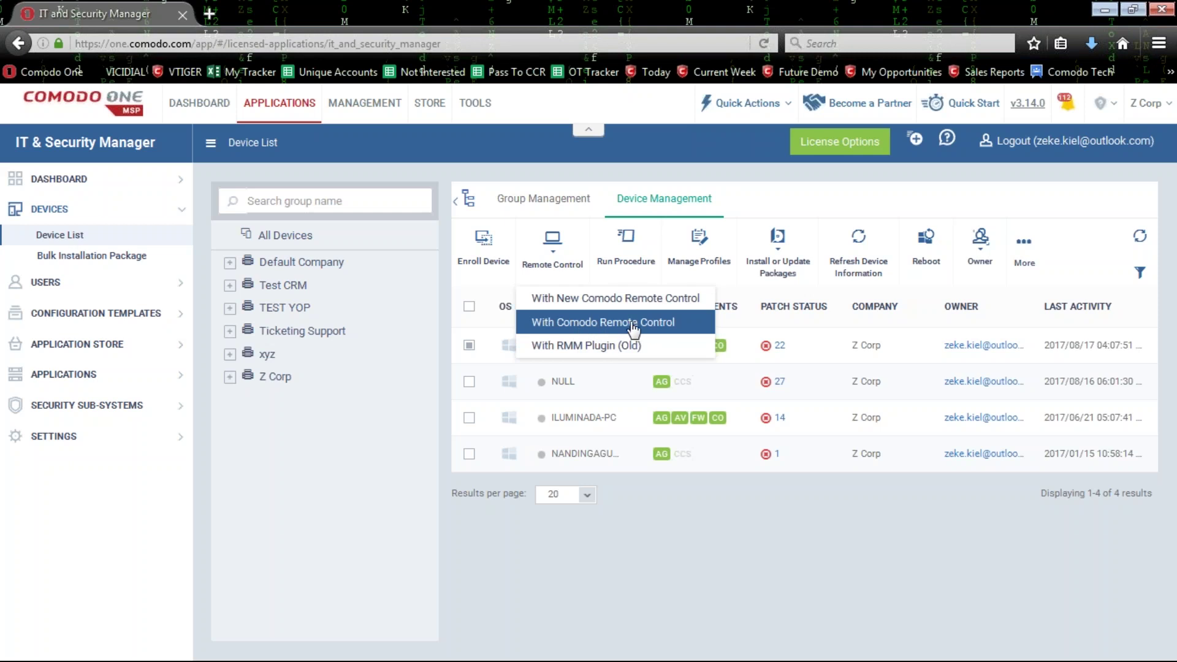
Launch New Comodo Remote Control for DEMO PC to reach its sign-in window.
{"action": "left_click", "coordinate": [598, 310]}
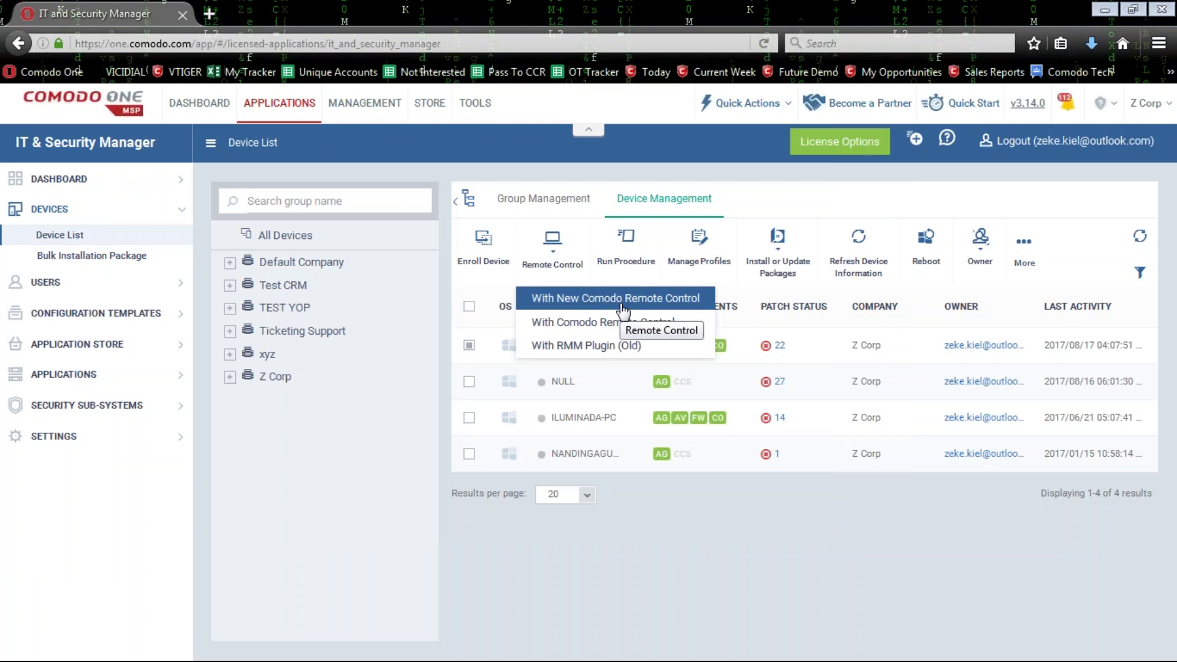
{"action": "left_click", "coordinate": [622, 304]}
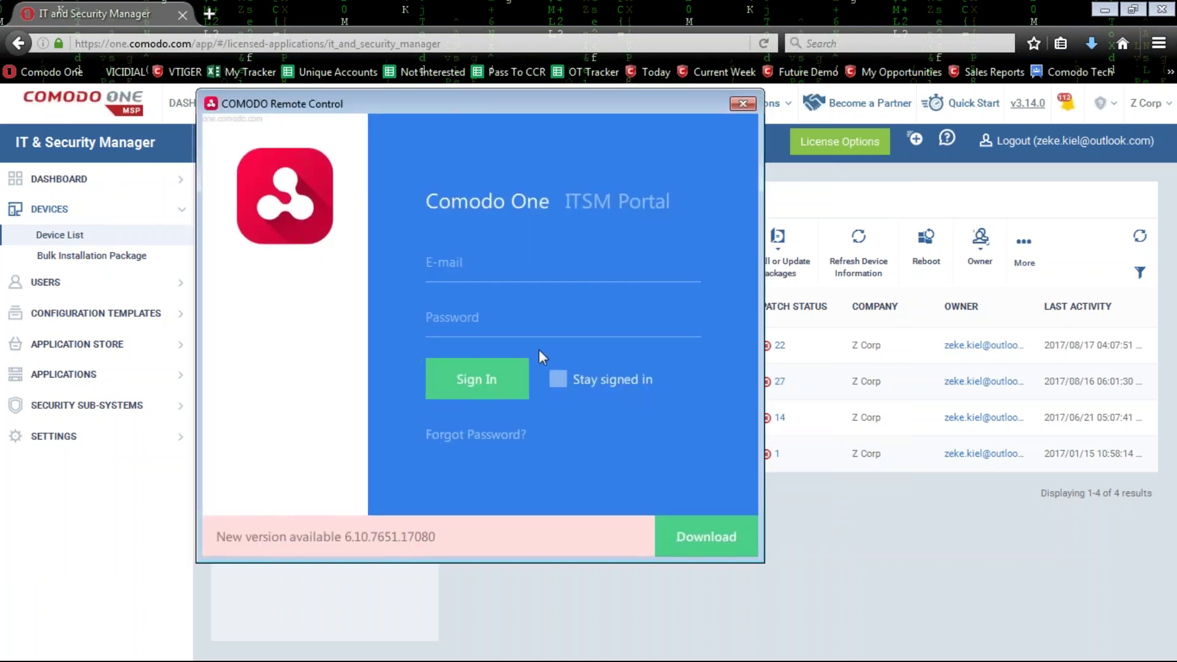
Get the newer client version, then sign in with the account e-mail and password.
{"action": "left_click", "coordinate": [705, 540]}
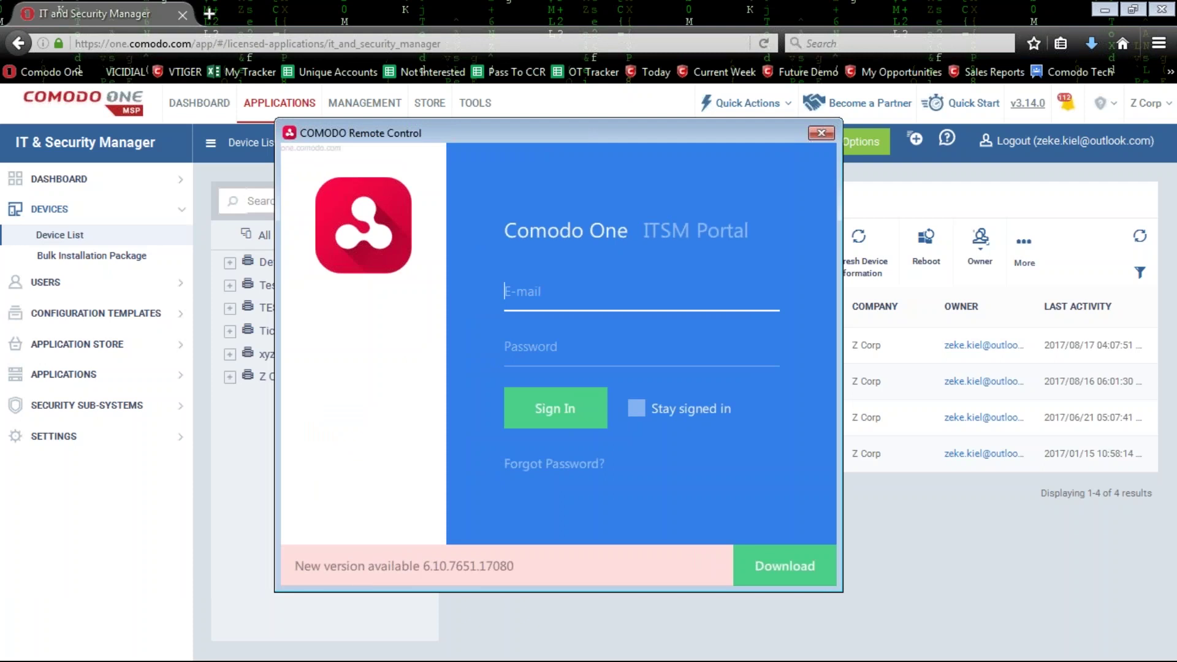
{"action": "key", "text": "Tab"}
{"action": "type", "text": "*******"}
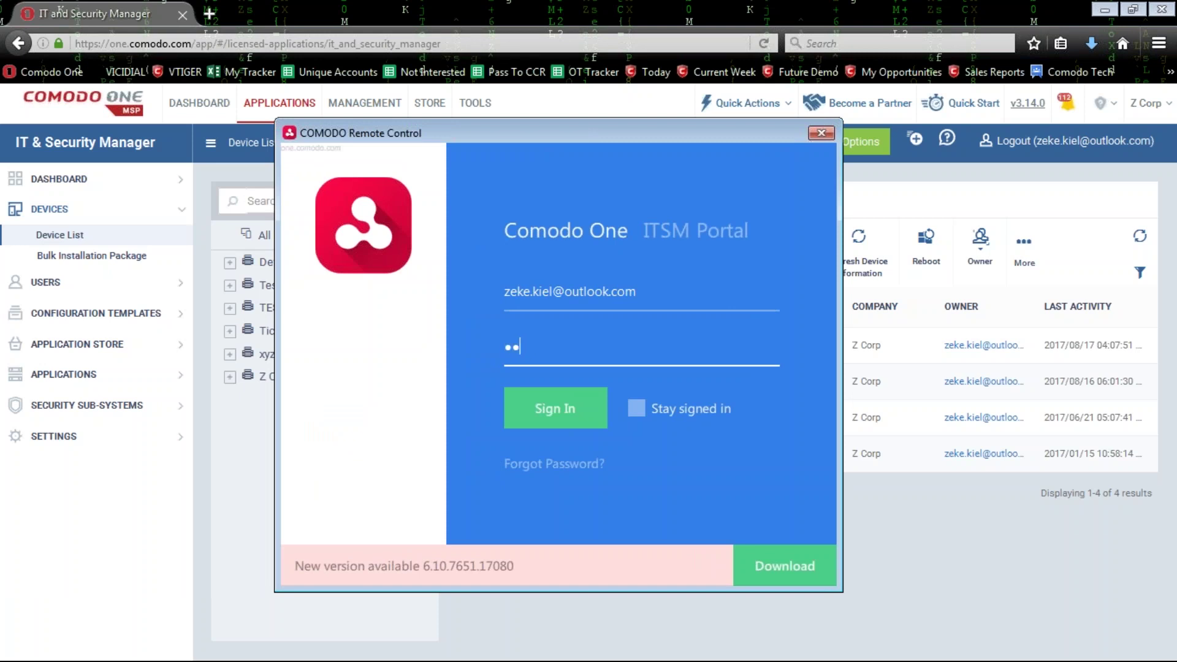
{"action": "key", "text": "BackSpace"}
{"action": "key", "text": "BackSpace"}
{"action": "key", "text": "BackSpace"}
{"action": "key", "text": "BackSpace"}
{"action": "key", "text": "BackSpace"}
{"action": "key", "text": "BackSpace"}
{"action": "key", "text": "BackSpace"}
{"action": "type", "text": "********"}
{"action": "key", "text": "BackSpace"}
{"action": "type", "text": "*"}
{"action": "left_click", "coordinate": [542, 402]}
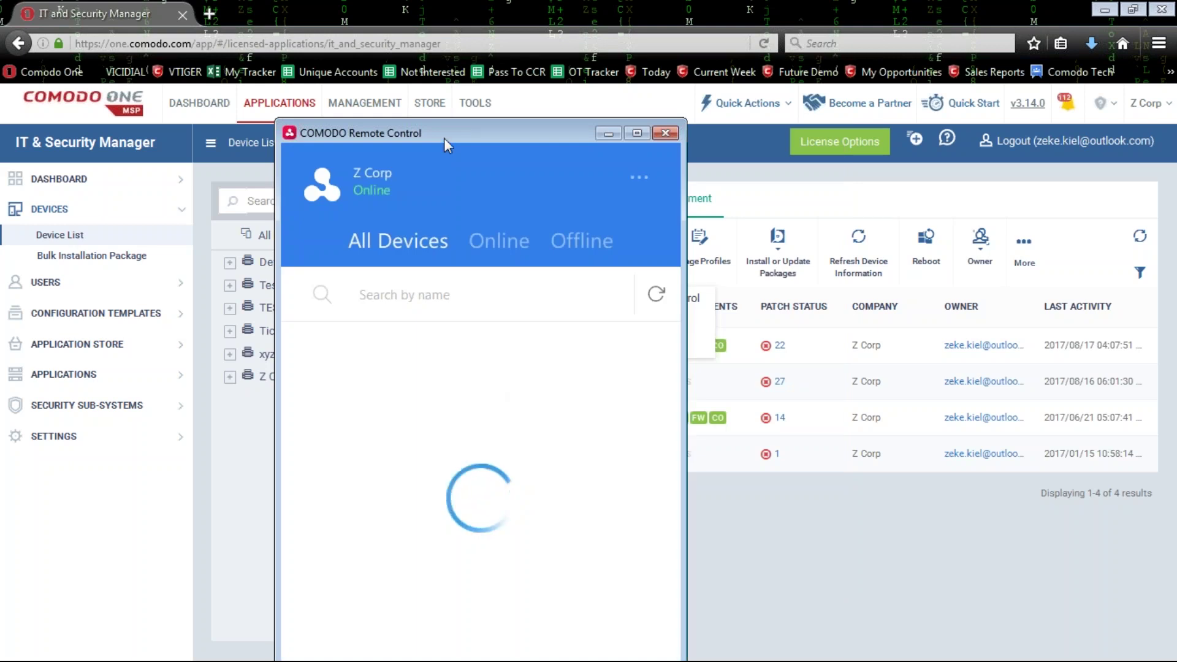
Search the devices for 'null' and open a remote session to the online NULL machine.
{"action": "left_click_drag", "start_coordinate": [448, 132], "coordinate": [473, 34]}
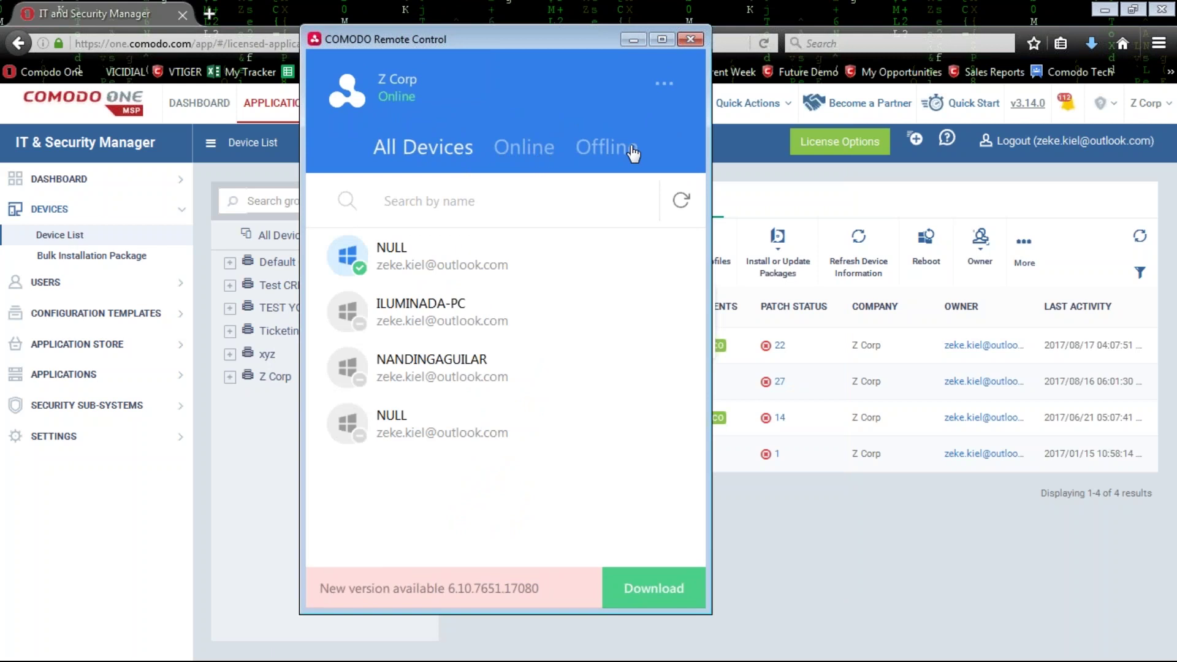
{"action": "mouse_move", "coordinate": [463, 268]}
{"action": "left_click", "coordinate": [523, 199]}
{"action": "type", "text": "null"}
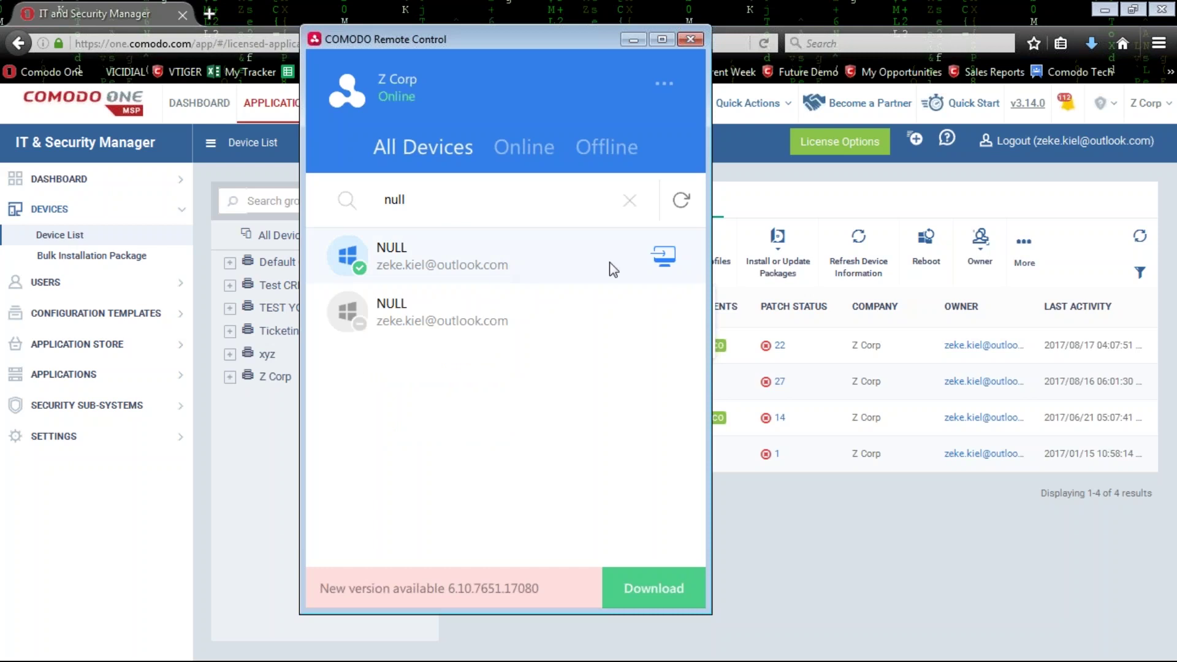
{"action": "left_click", "coordinate": [665, 261]}
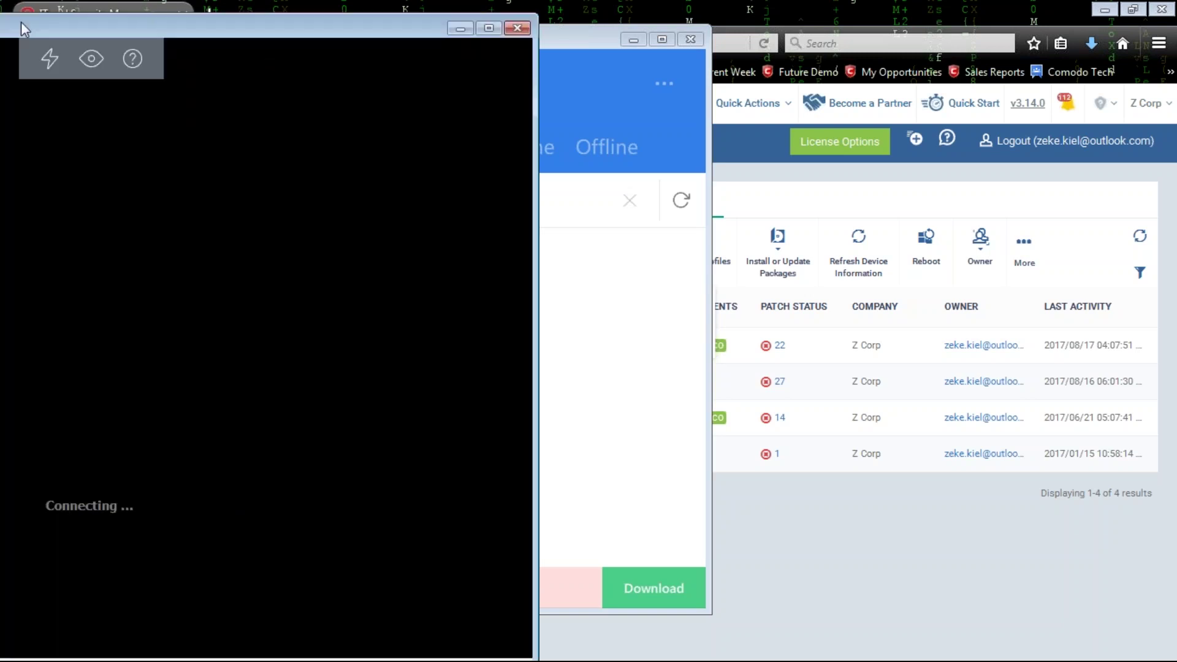
{"action": "left_click_drag", "start_coordinate": [20, 22], "coordinate": [549, 15]}
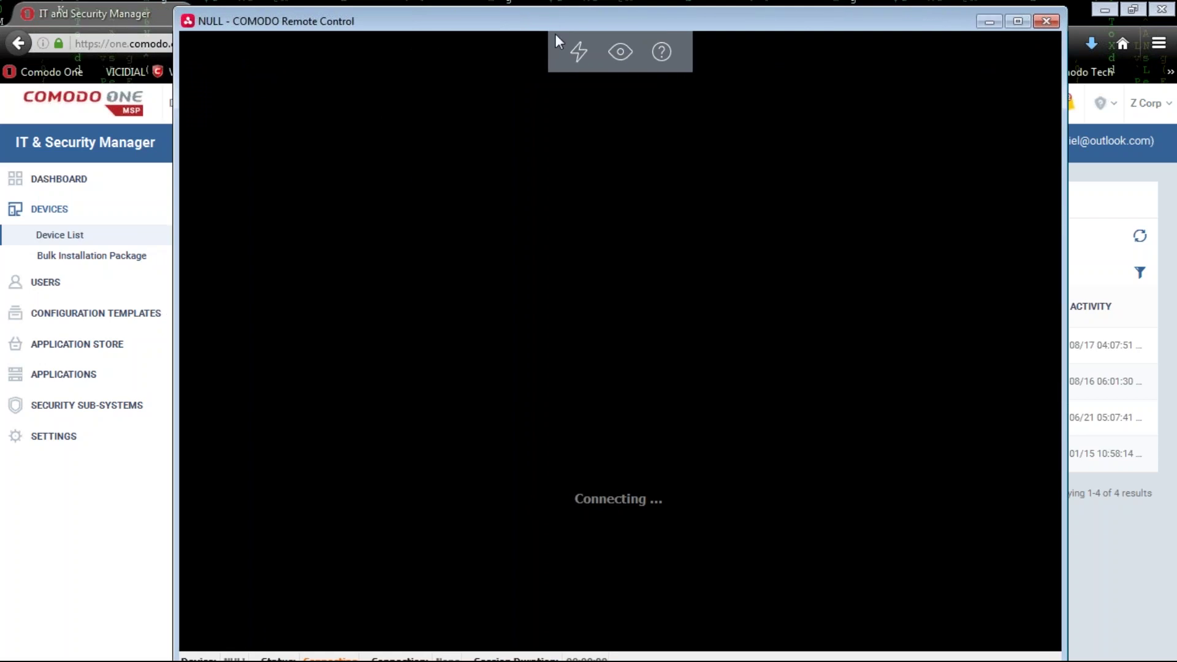
Move the device list to the left and shrink the NULL session window beside it.
{"action": "left_click_drag", "start_coordinate": [487, 24], "coordinate": [634, 23]}
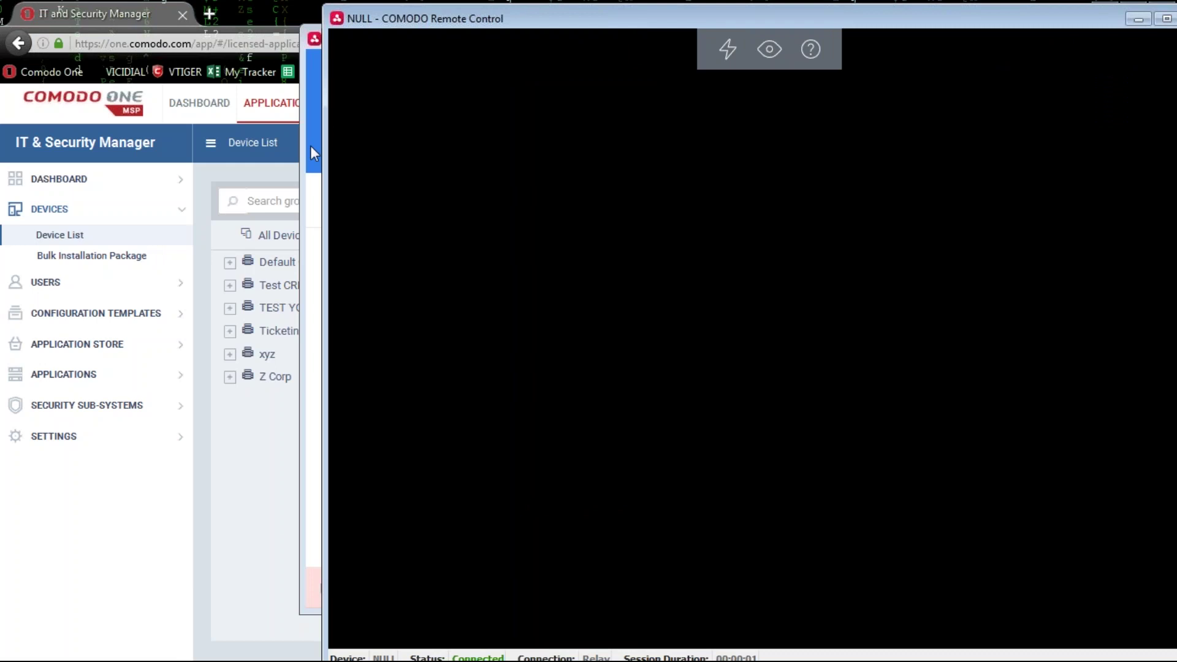
{"action": "left_click", "coordinate": [307, 147]}
{"action": "left_click_drag", "start_coordinate": [488, 37], "coordinate": [207, 31]}
{"action": "left_click", "coordinate": [525, 24]}
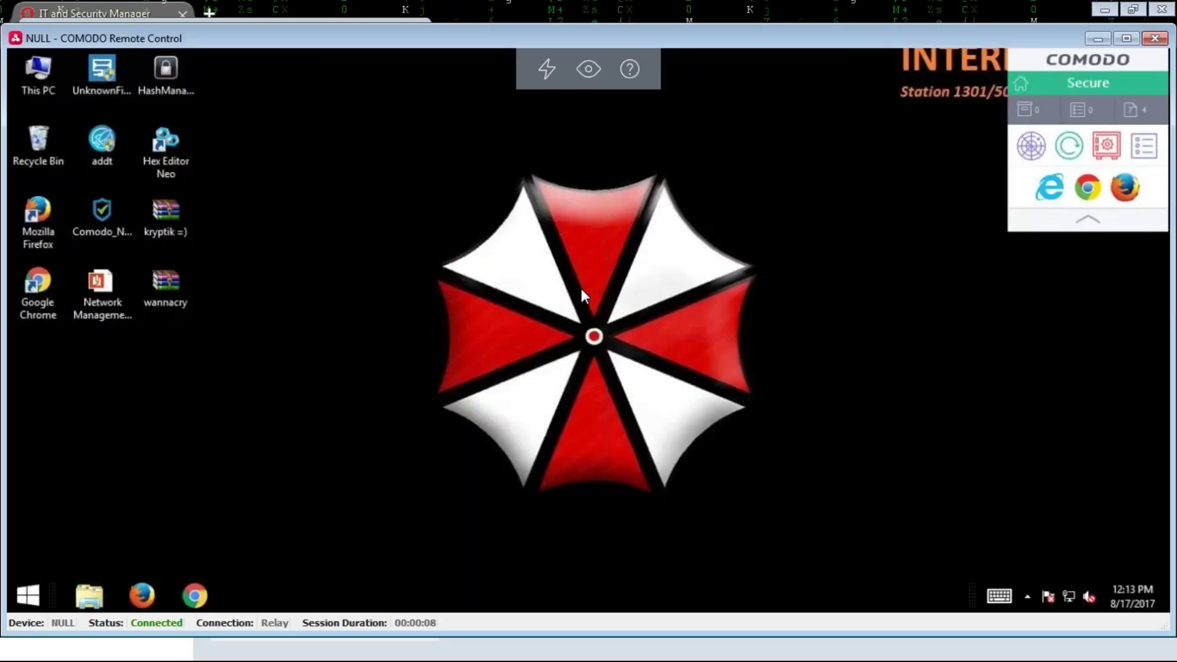
{"action": "left_click_drag", "start_coordinate": [535, 39], "coordinate": [538, 25]}
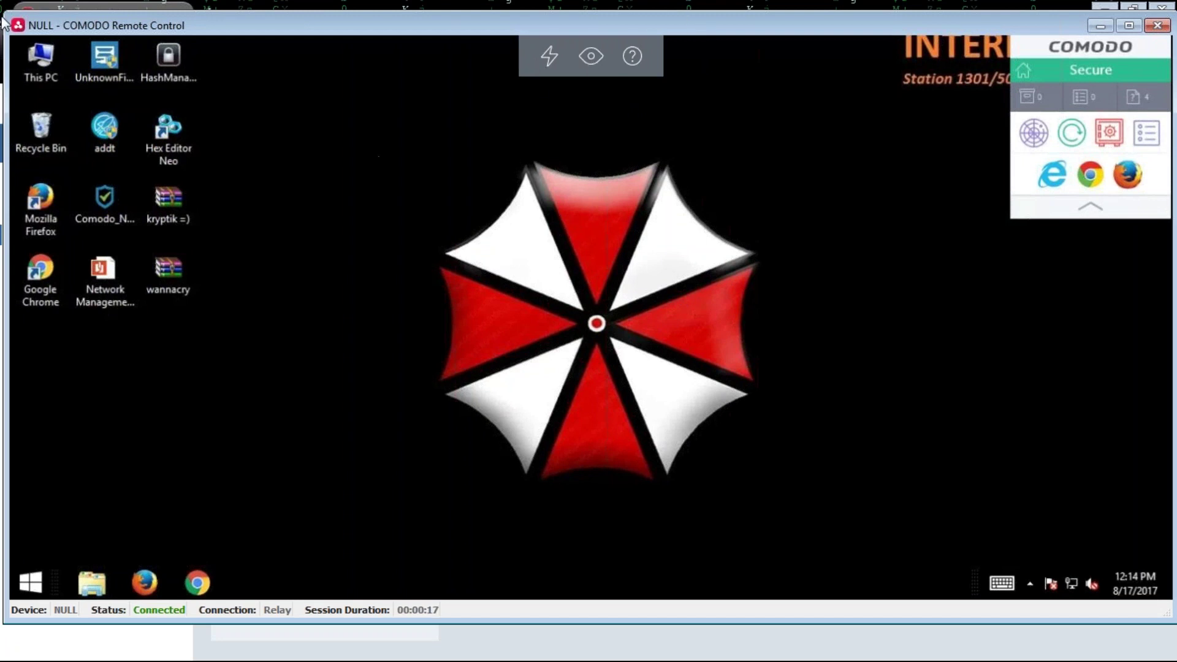
{"action": "left_click_drag", "start_coordinate": [3, 187], "coordinate": [386, 187]}
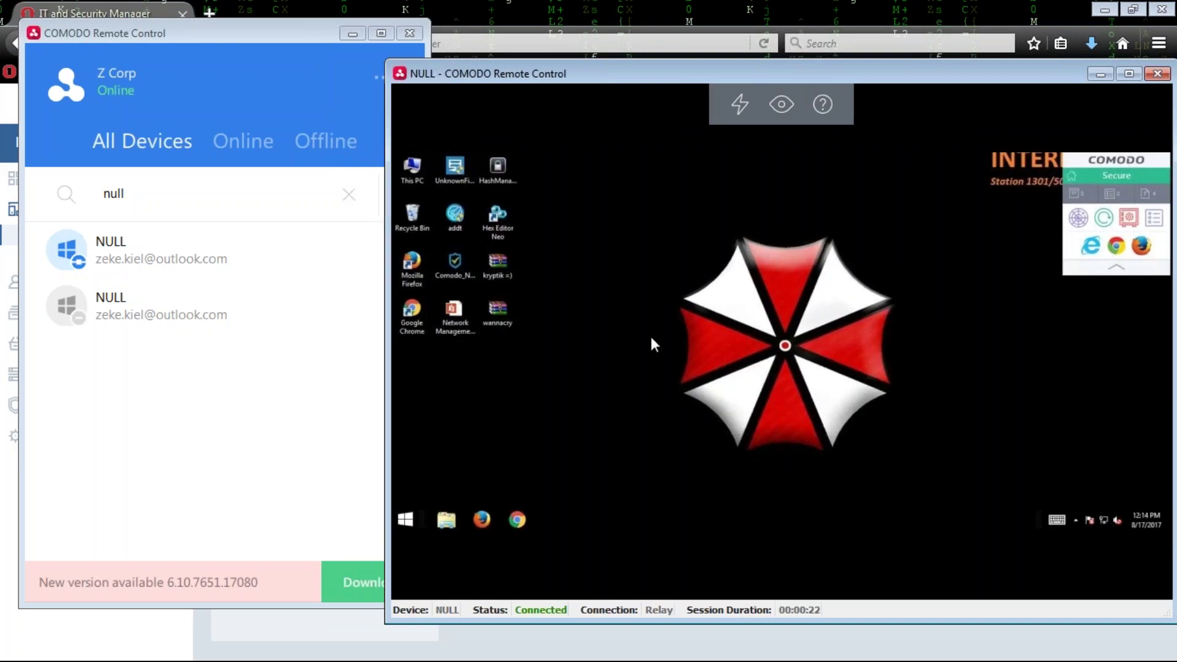
{"action": "left_click_drag", "start_coordinate": [590, 79], "coordinate": [418, 67]}
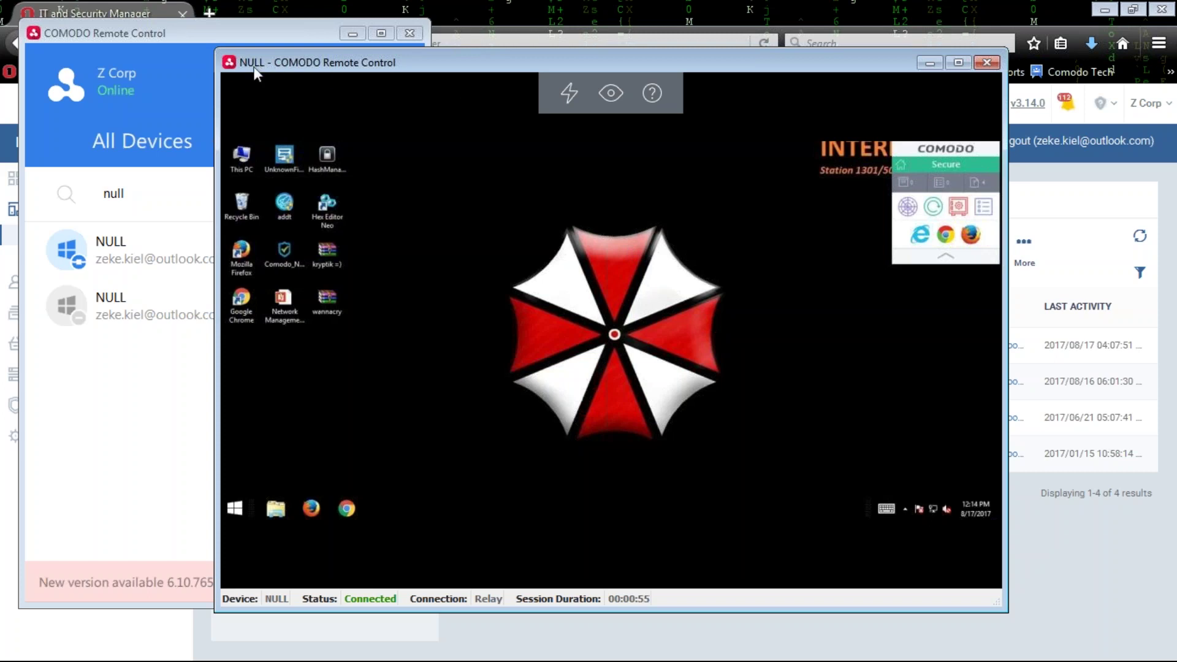
{"action": "mouse_move", "coordinate": [214, 127]}
{"action": "left_mouse_down"}
{"action": "mouse_move", "coordinate": [5, 127]}
{"action": "mouse_move", "coordinate": [221, 127]}
{"action": "left_mouse_up"}
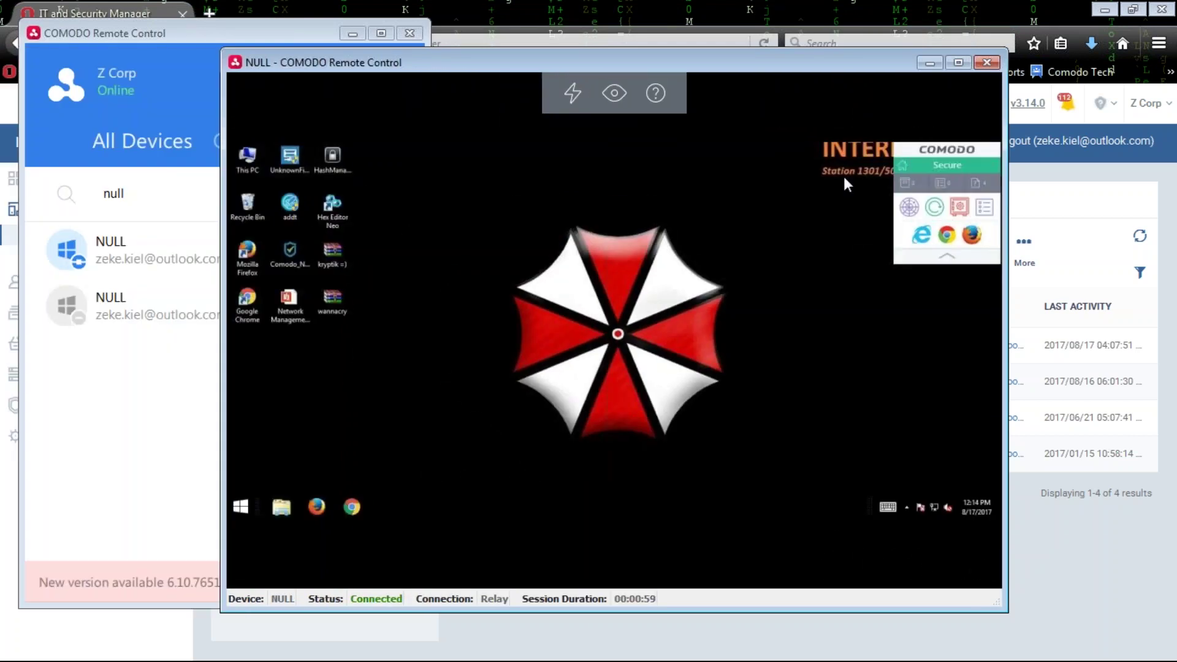
End the NULL remote session and close the remote-control device list window.
{"action": "left_click", "coordinate": [987, 66]}
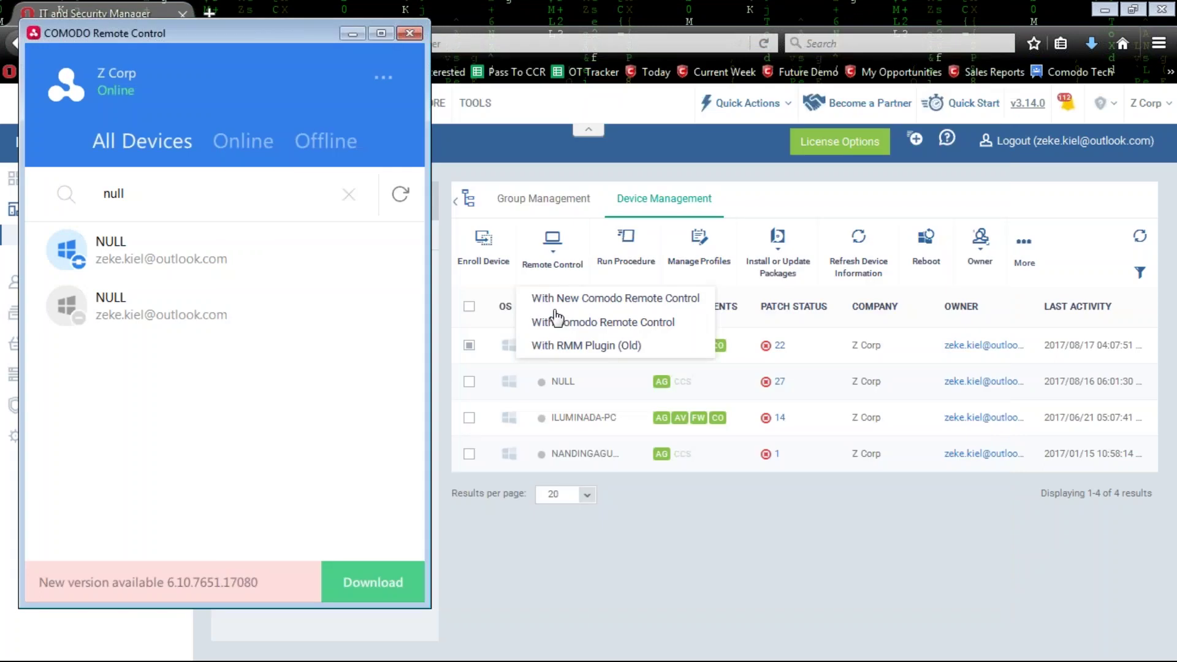
{"action": "mouse_move", "coordinate": [168, 231]}
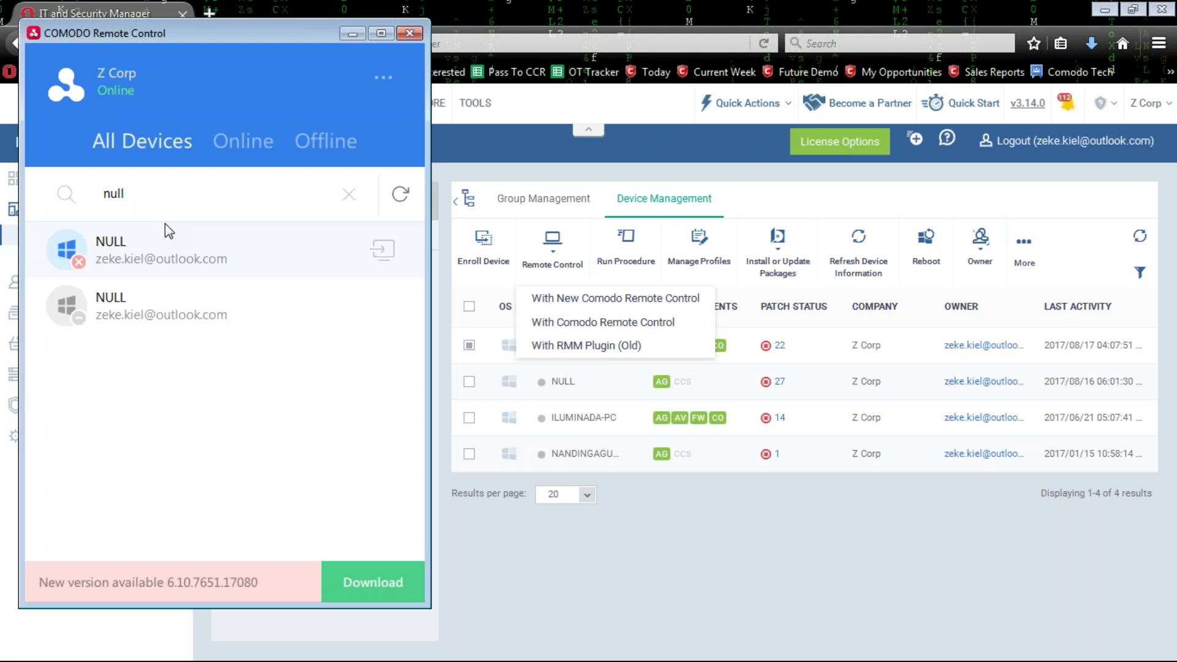
{"action": "left_click", "coordinate": [409, 34]}
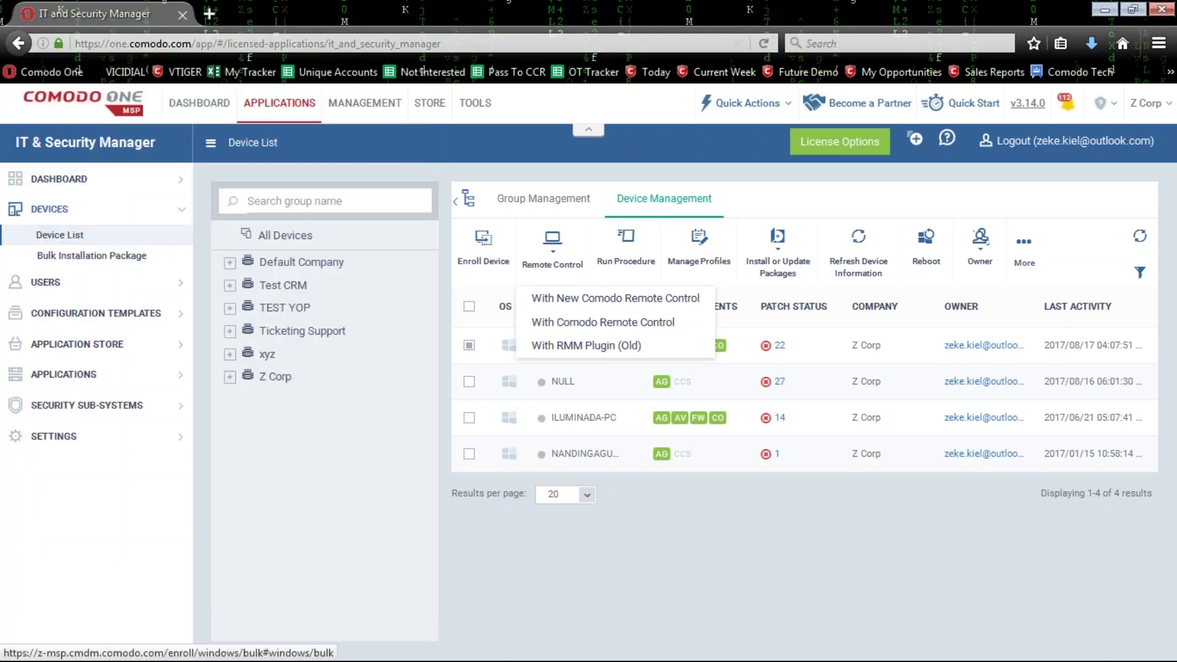
Close the Remote Control dropdown in ITSM to return to the Device List.
{"action": "left_click", "coordinate": [456, 477]}
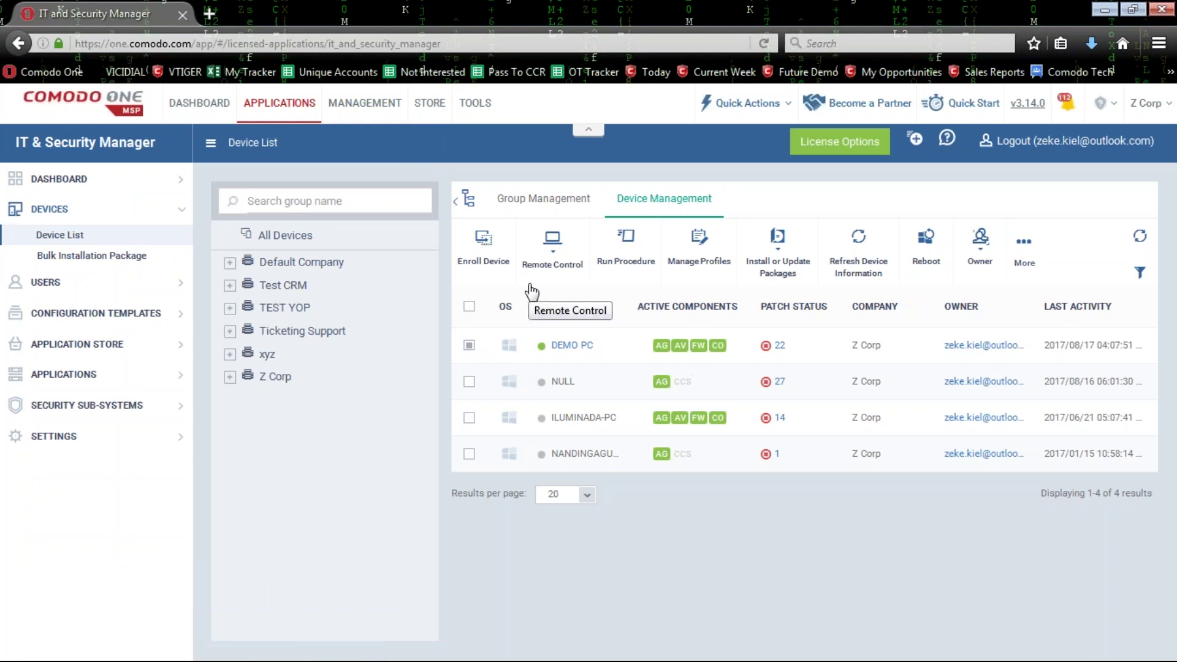
{"action": "left_click", "coordinate": [567, 259]}
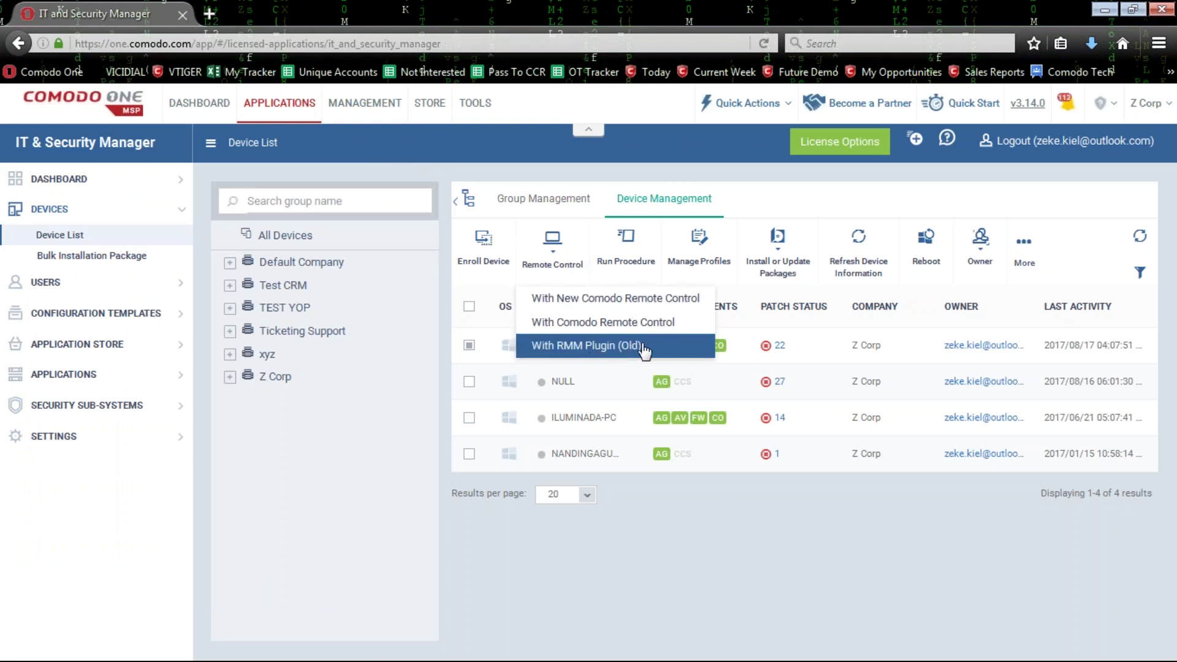
{"action": "left_click", "coordinate": [355, 519]}
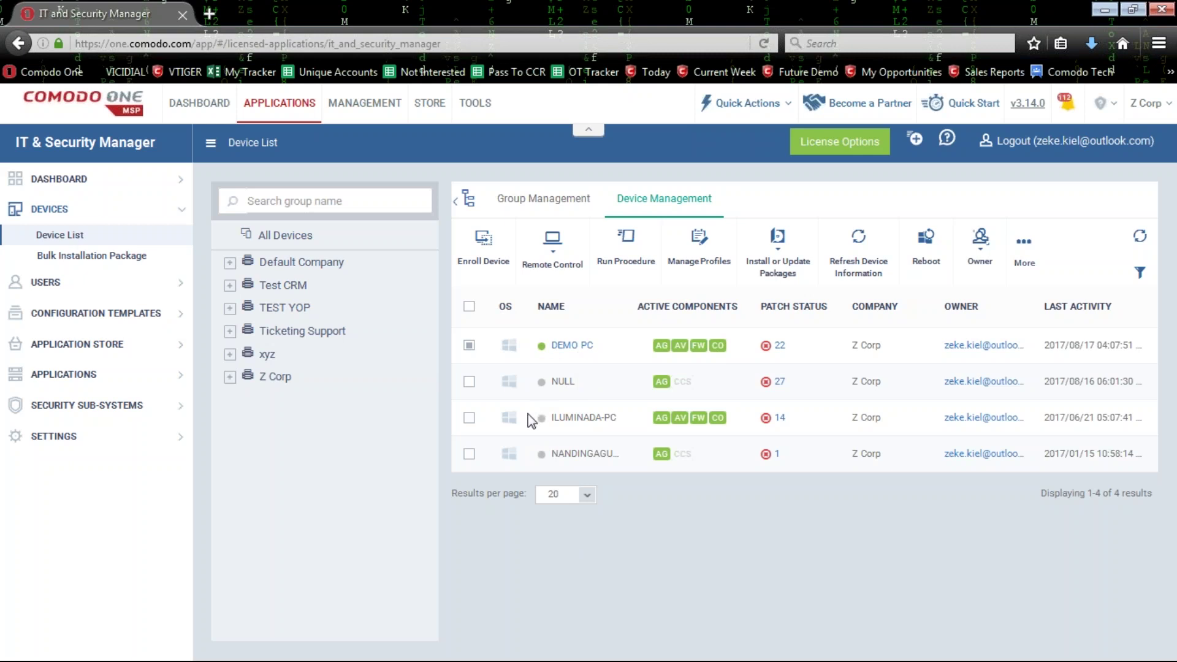
{"action": "left_click", "coordinate": [791, 272]}
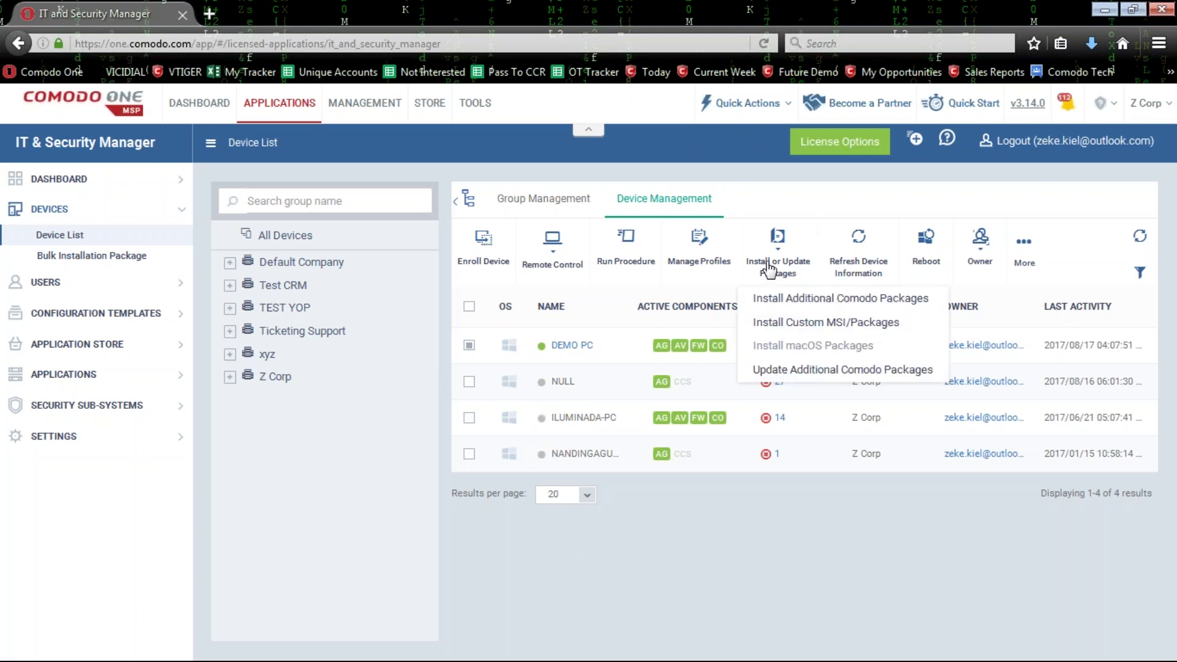
{"action": "left_click", "coordinate": [797, 298]}
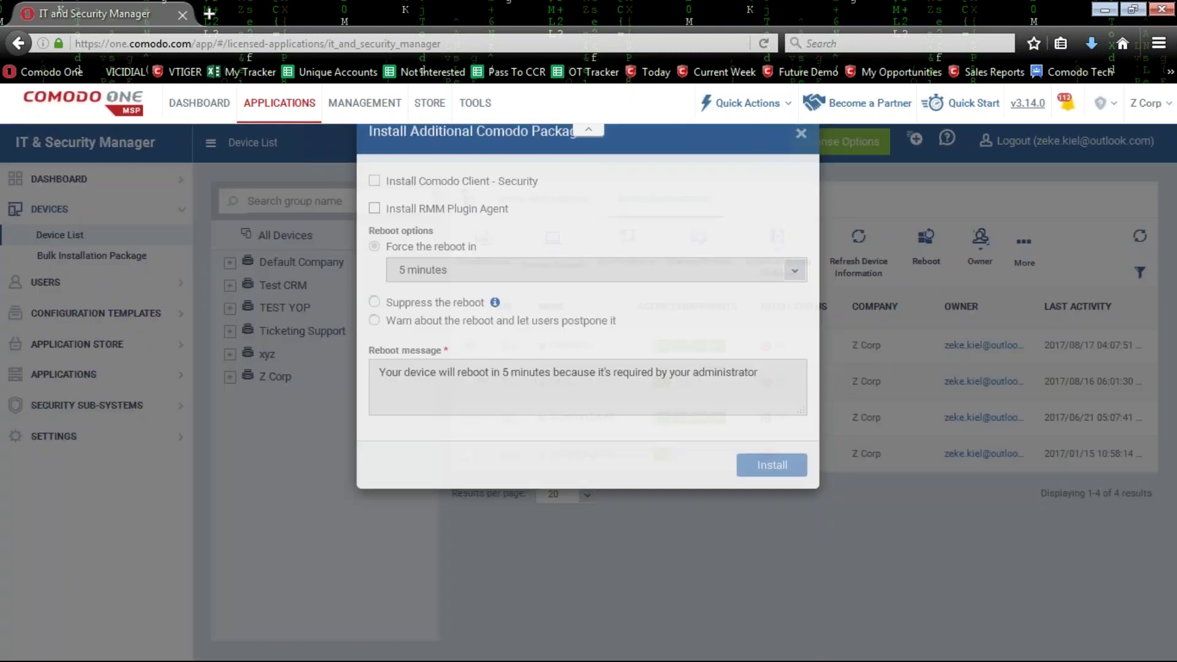
{"action": "left_click", "coordinate": [425, 248]}
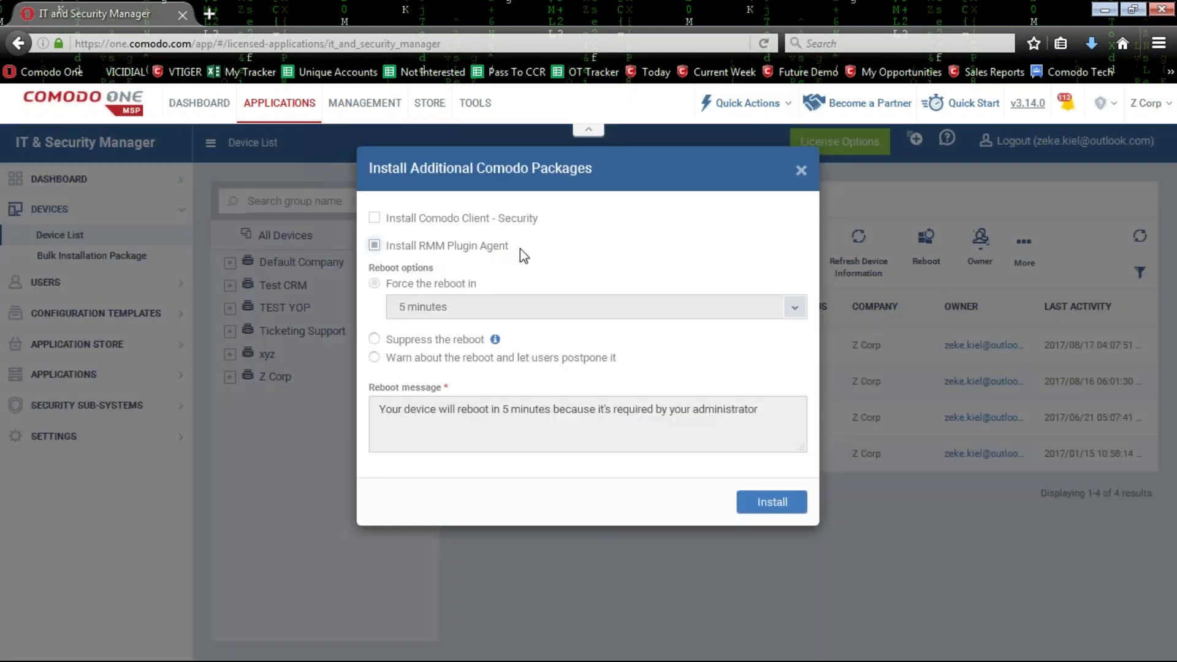
{"action": "left_click", "coordinate": [801, 171]}
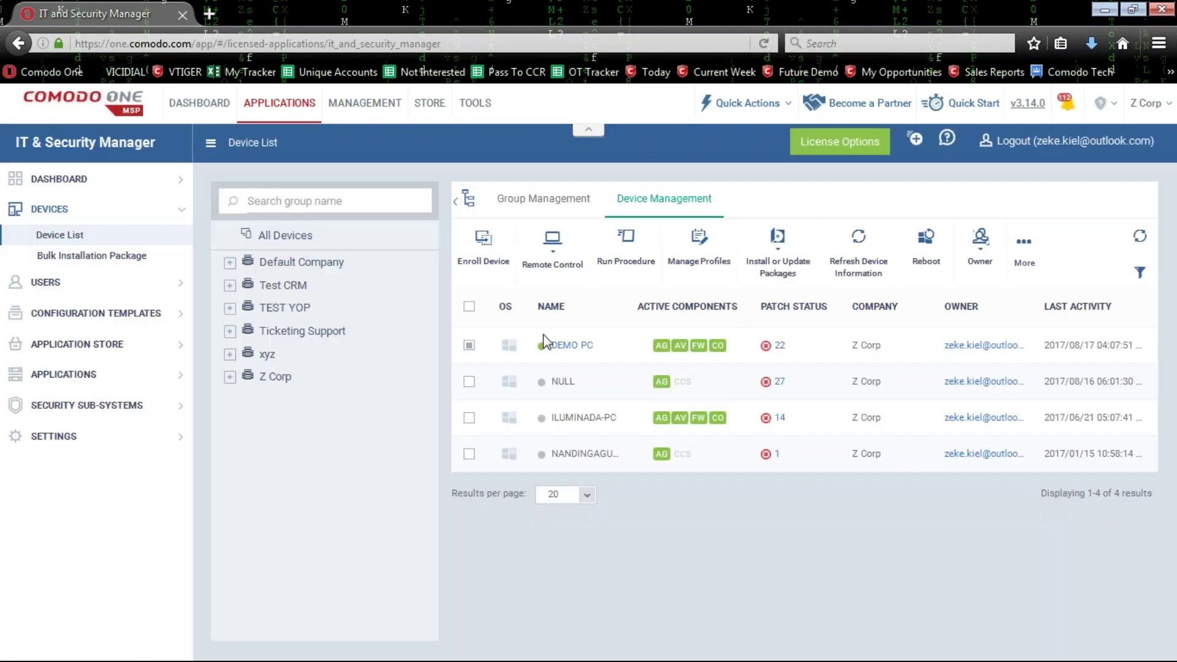
{"action": "left_click", "coordinate": [793, 254]}
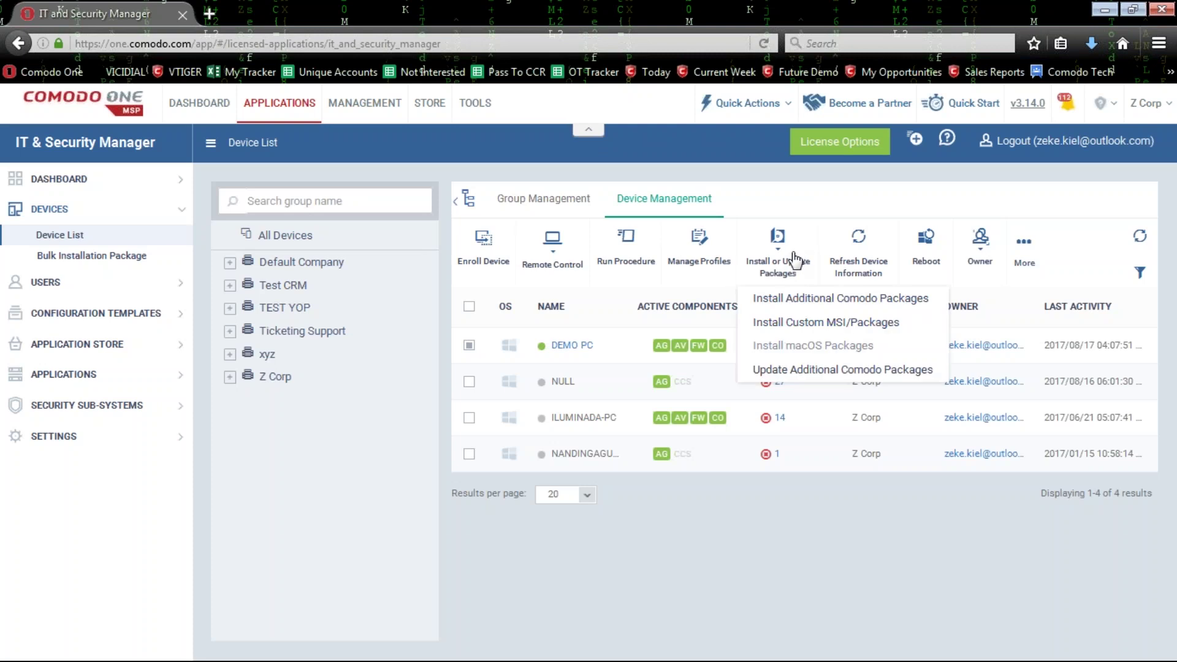
{"action": "left_click", "coordinate": [824, 305]}
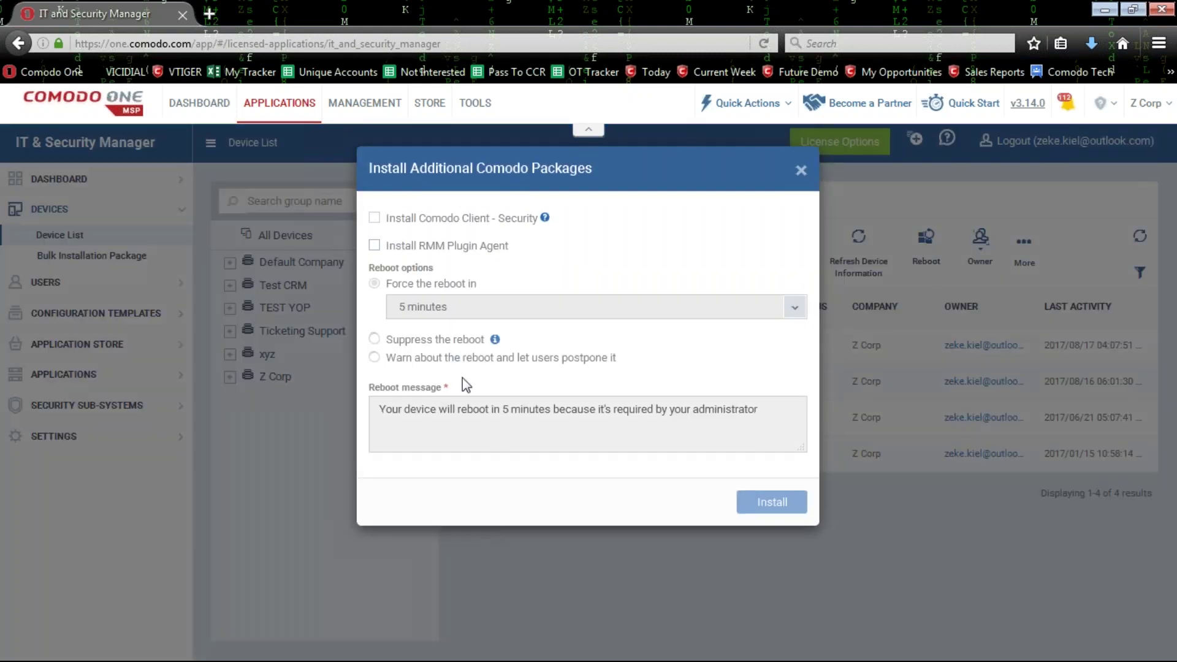
{"action": "left_click", "coordinate": [801, 171]}
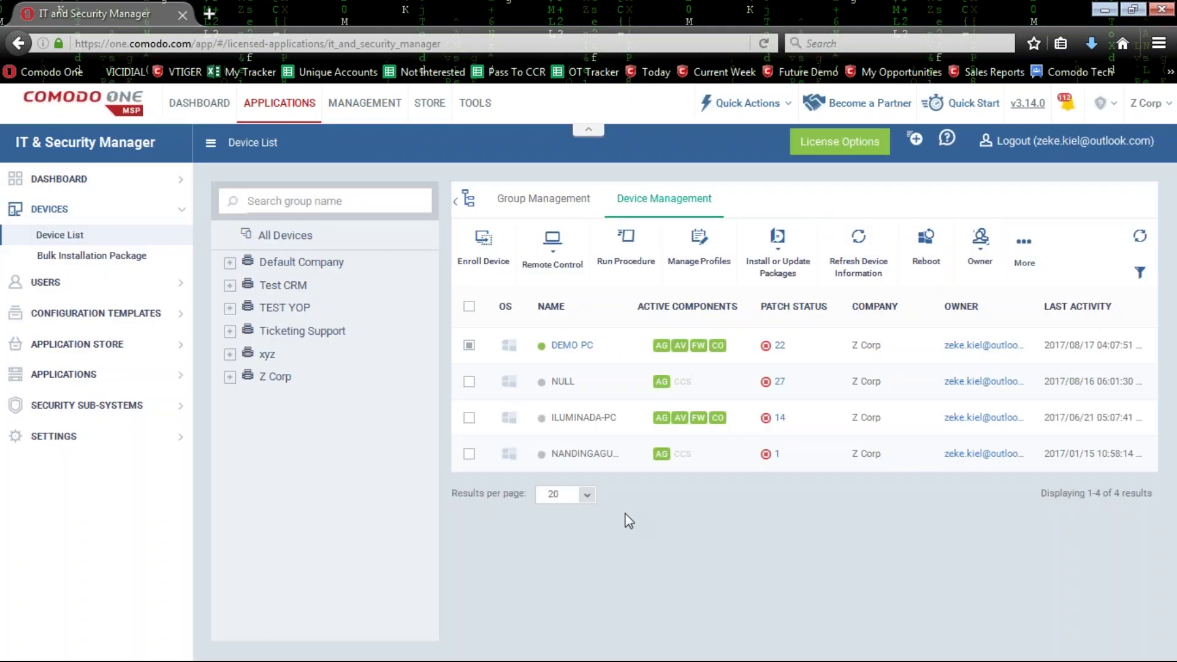
Uncheck DEMO PC and show the APPLICATIONS menu listing Patch Management.
{"action": "left_click", "coordinate": [470, 346]}
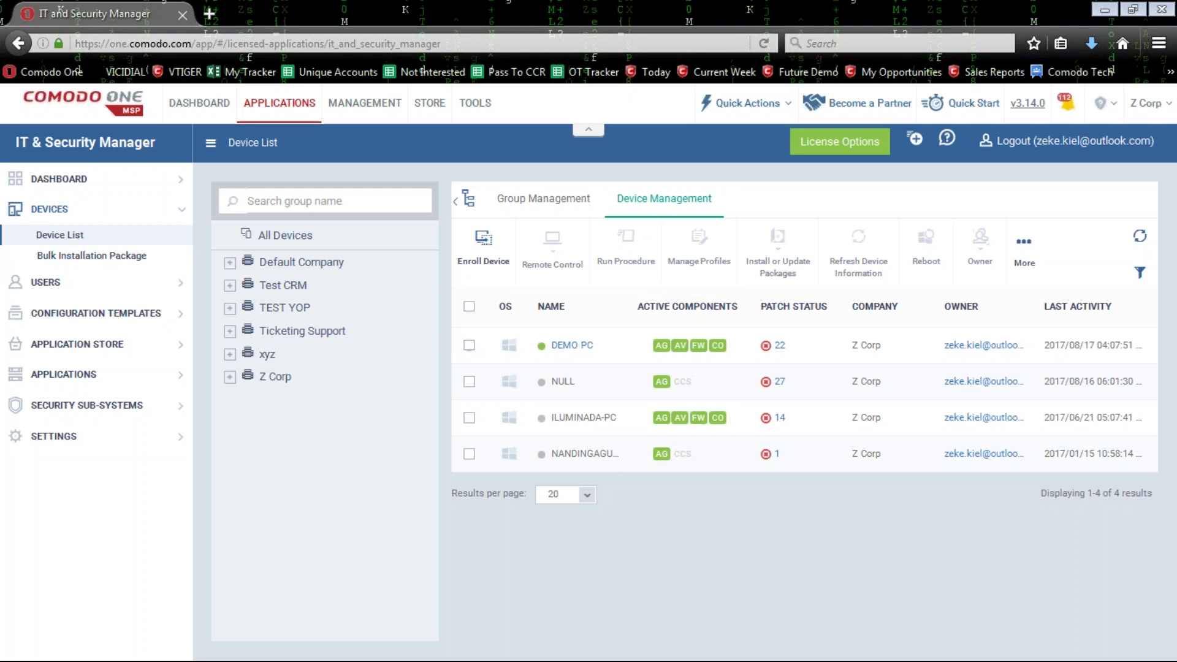
{"action": "mouse_move", "coordinate": [280, 113]}
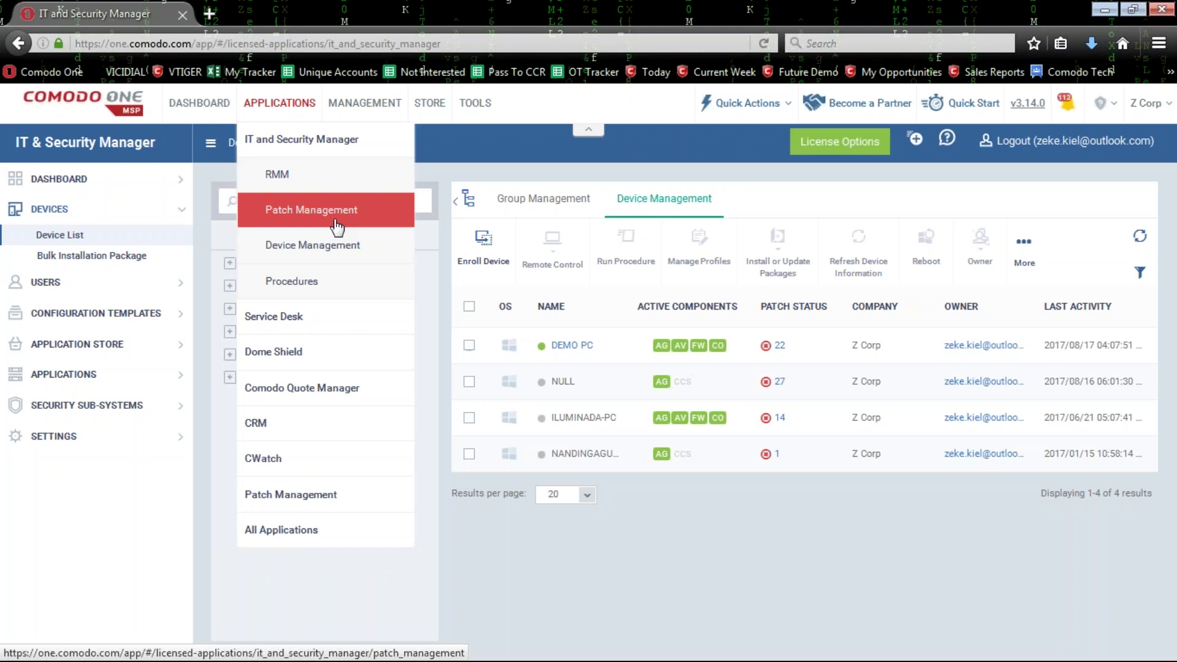
Browse Patch Management's Operating System patches and highlight the first patch's installed and not-installed counts.
{"action": "left_click", "coordinate": [335, 221]}
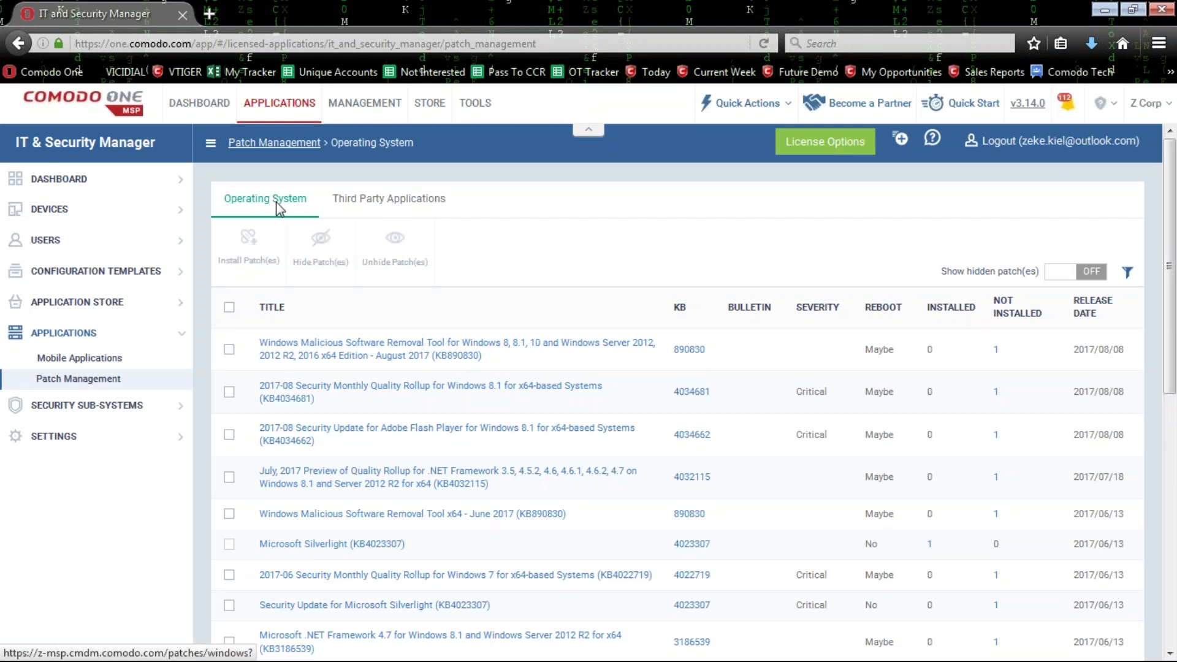
{"action": "scroll", "coordinate": [379, 374], "scroll_direction": "down", "scroll_amount": 6}
{"action": "left_click", "coordinate": [193, 623]}
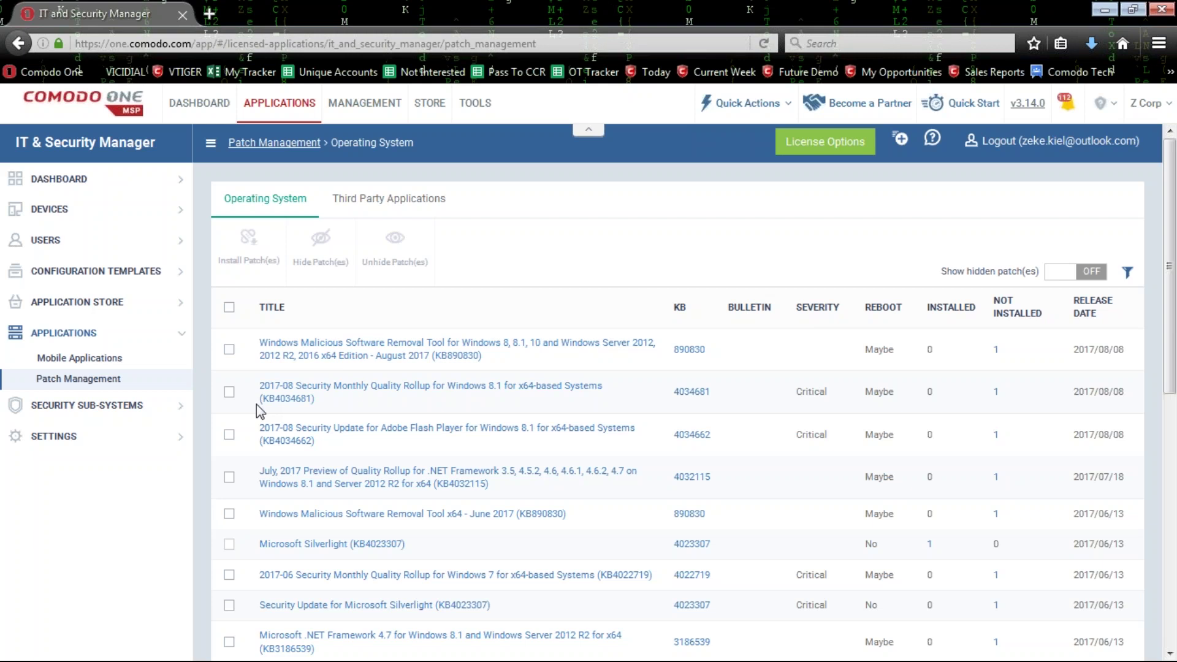
{"action": "double_click", "coordinate": [930, 349]}
{"action": "double_click", "coordinate": [996, 349]}
Highlight the first Operating System patch row, then tick and untick it.
{"action": "left_click_drag", "start_coordinate": [1019, 351], "coordinate": [260, 342]}
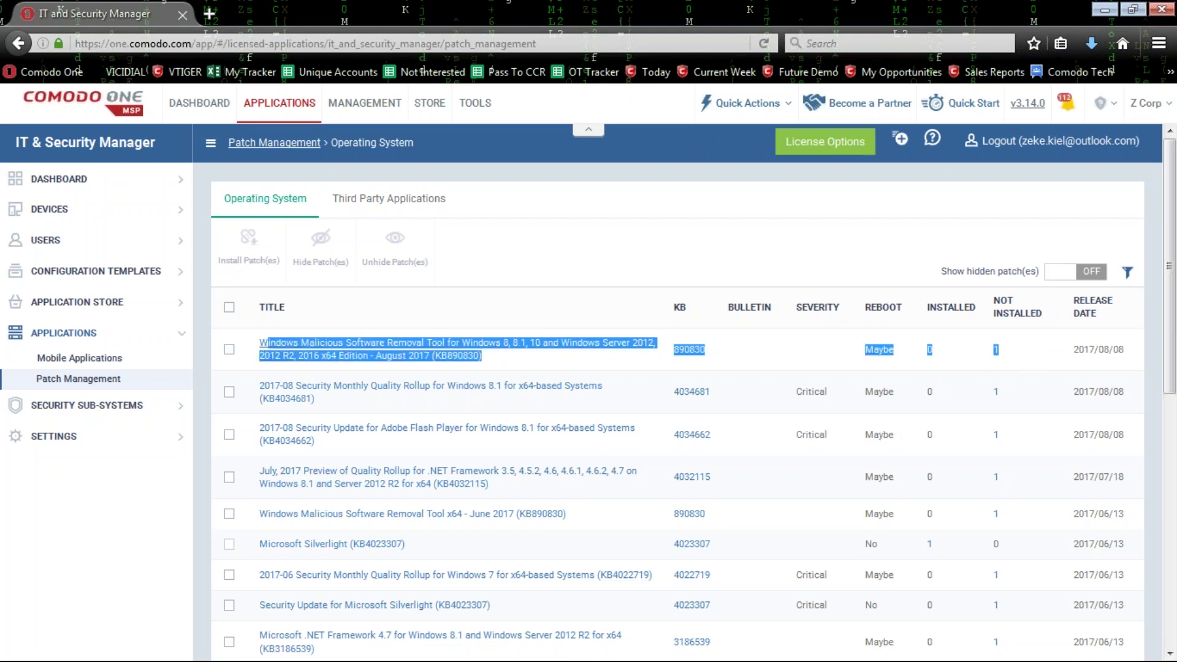
{"action": "left_click", "coordinate": [228, 351]}
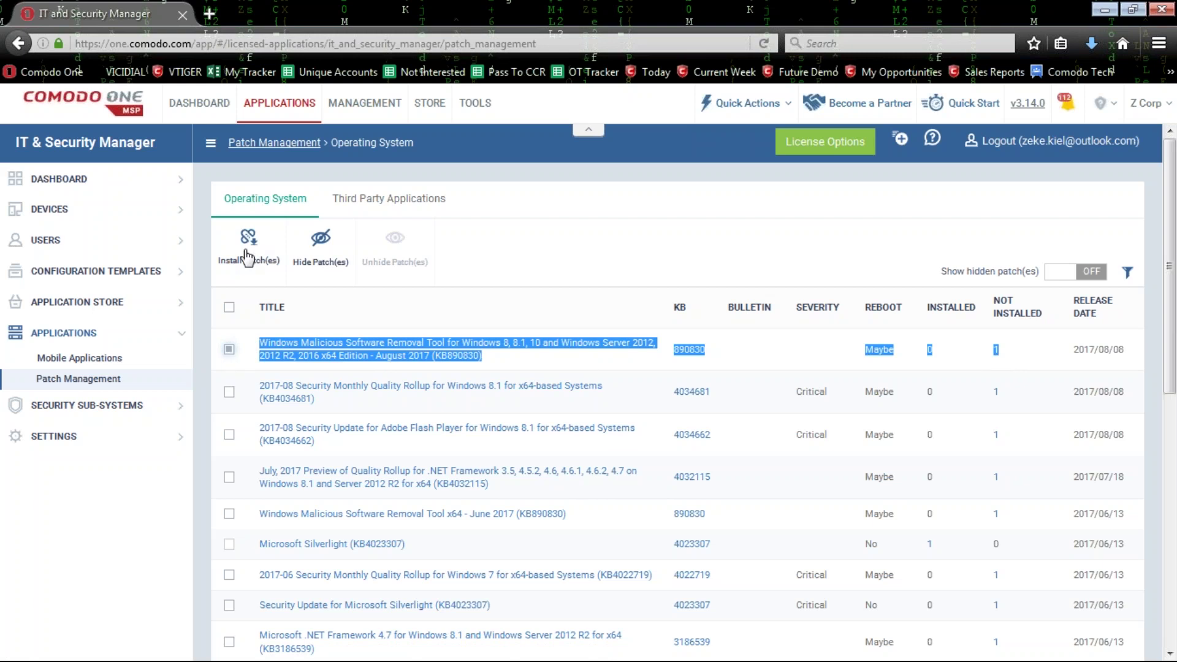
{"action": "left_click", "coordinate": [473, 248]}
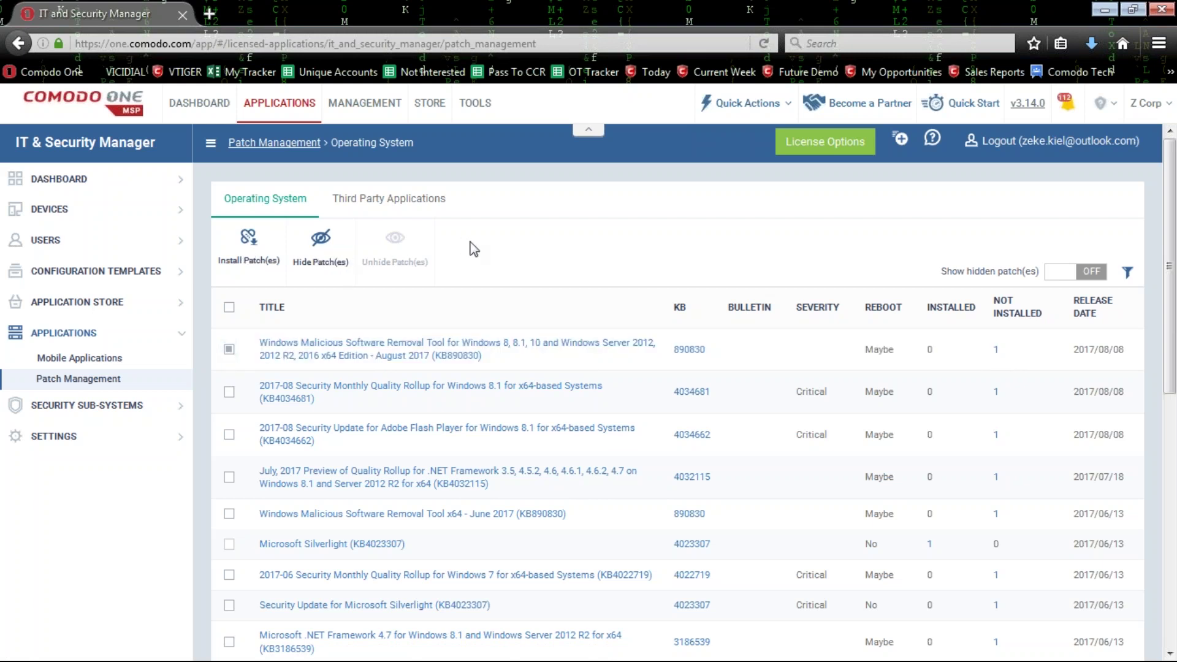
{"action": "left_click", "coordinate": [230, 350]}
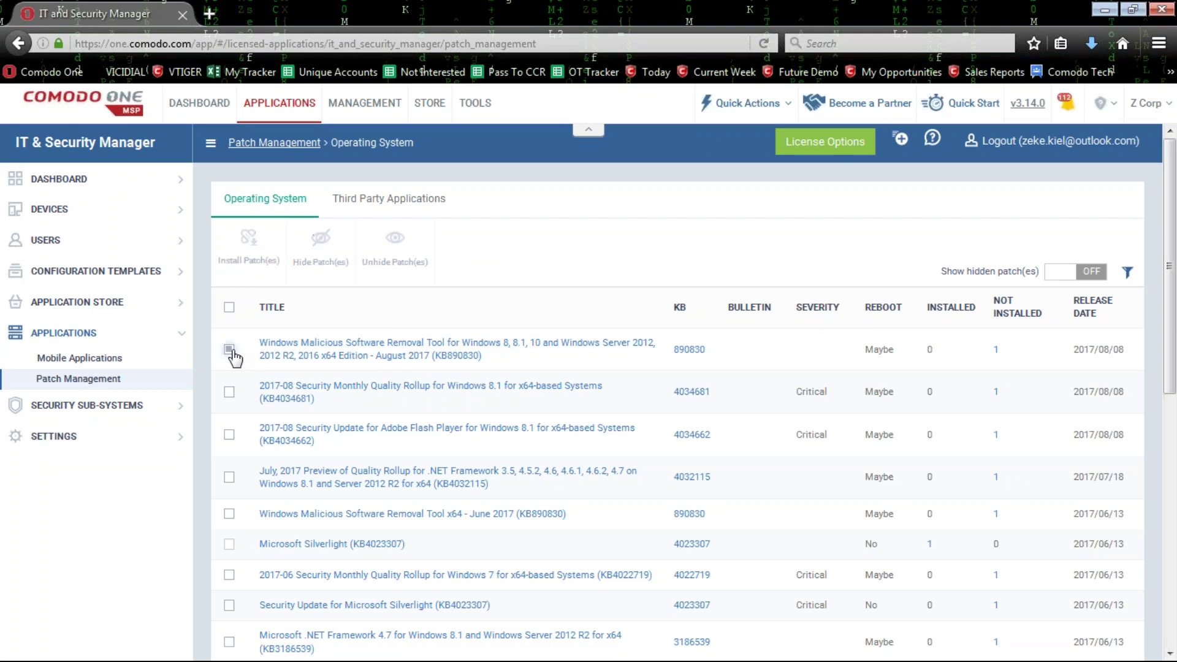
Look over the Third Party Applications patches, then go back to the Device List.
{"action": "left_click", "coordinate": [388, 198]}
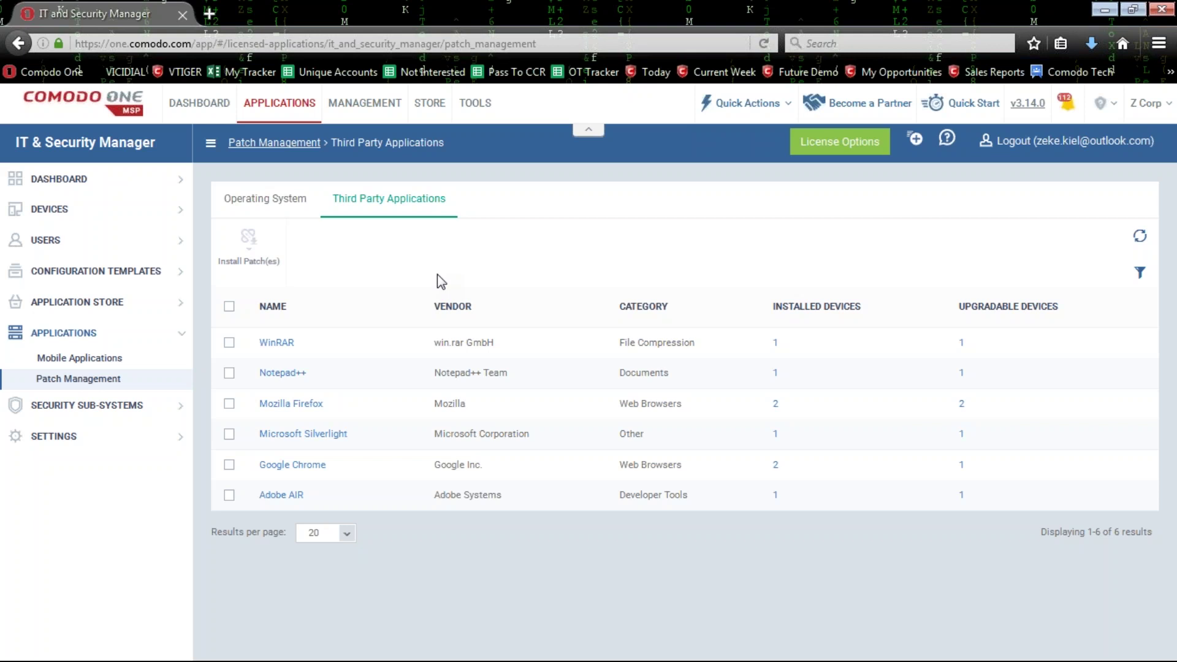
{"action": "left_click", "coordinate": [258, 212]}
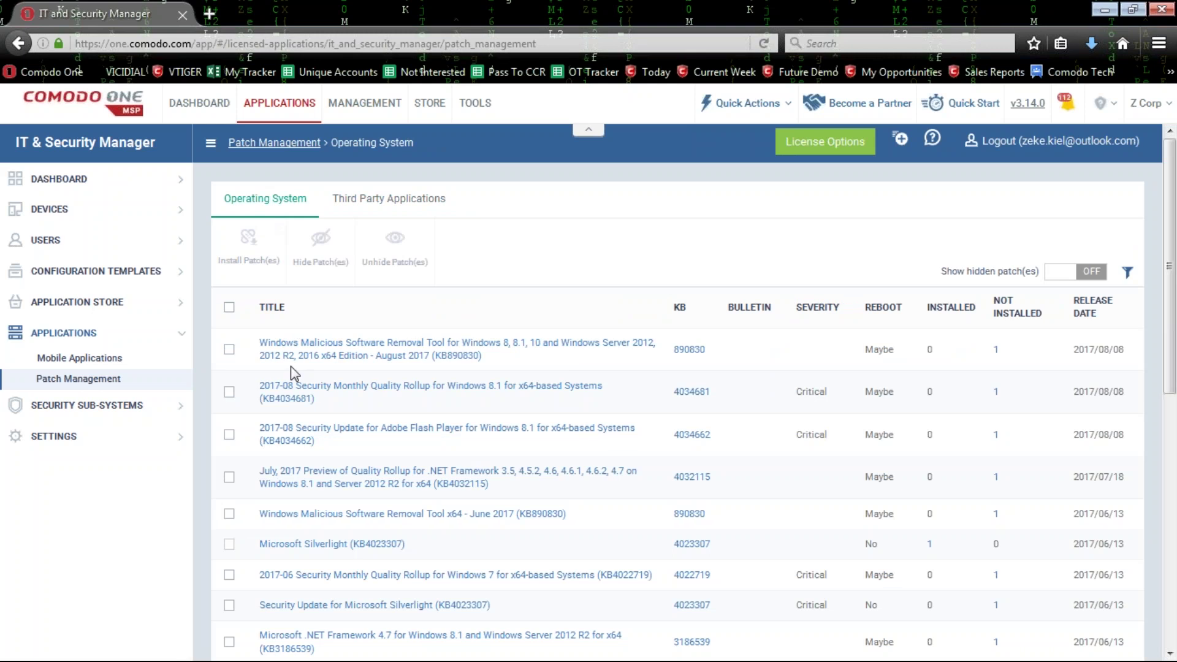
{"action": "left_click", "coordinate": [66, 216]}
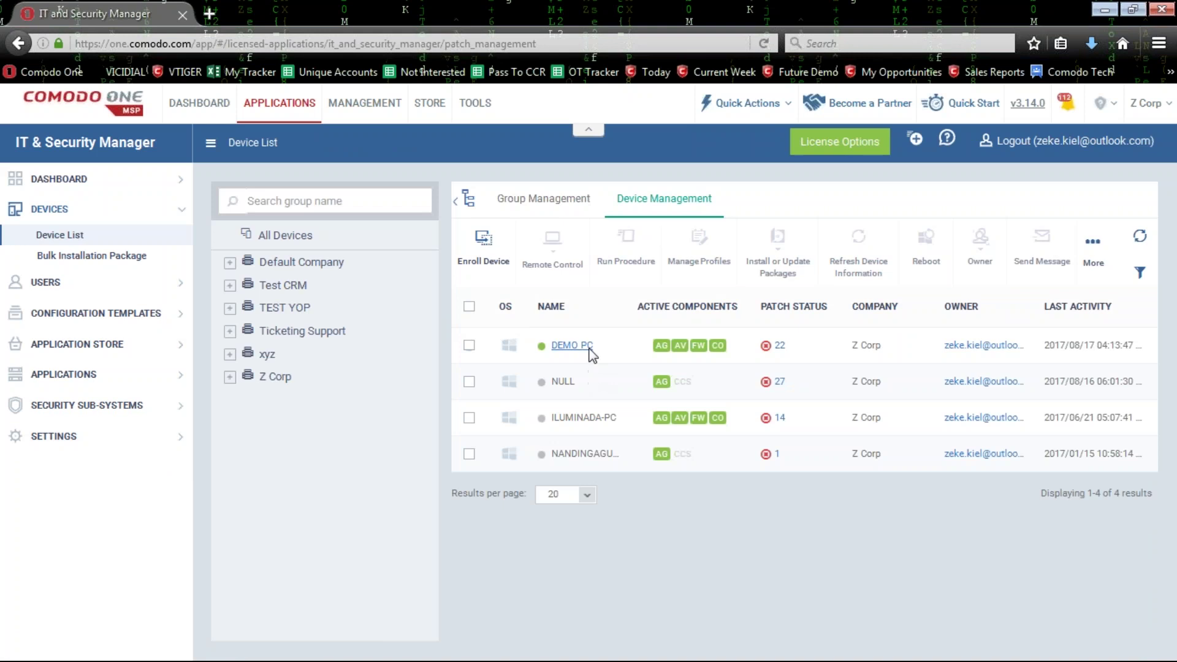
Open DEMO PC's device details on its Patch Management tab.
{"action": "left_click", "coordinate": [588, 347]}
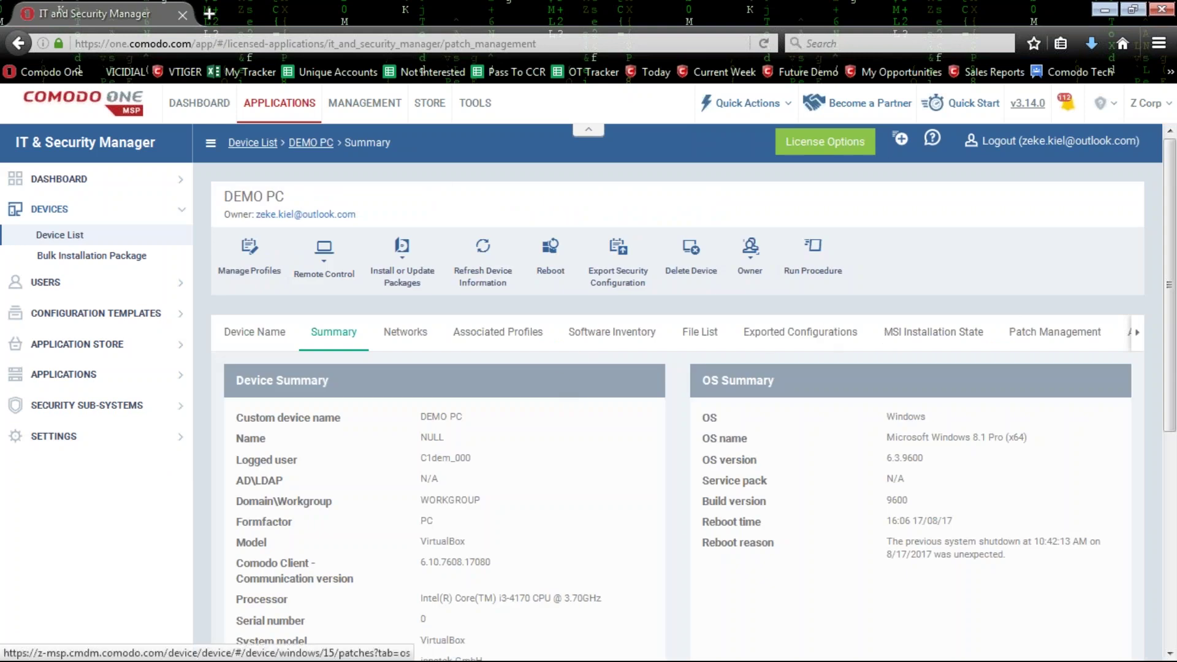
{"action": "left_click", "coordinate": [1055, 331]}
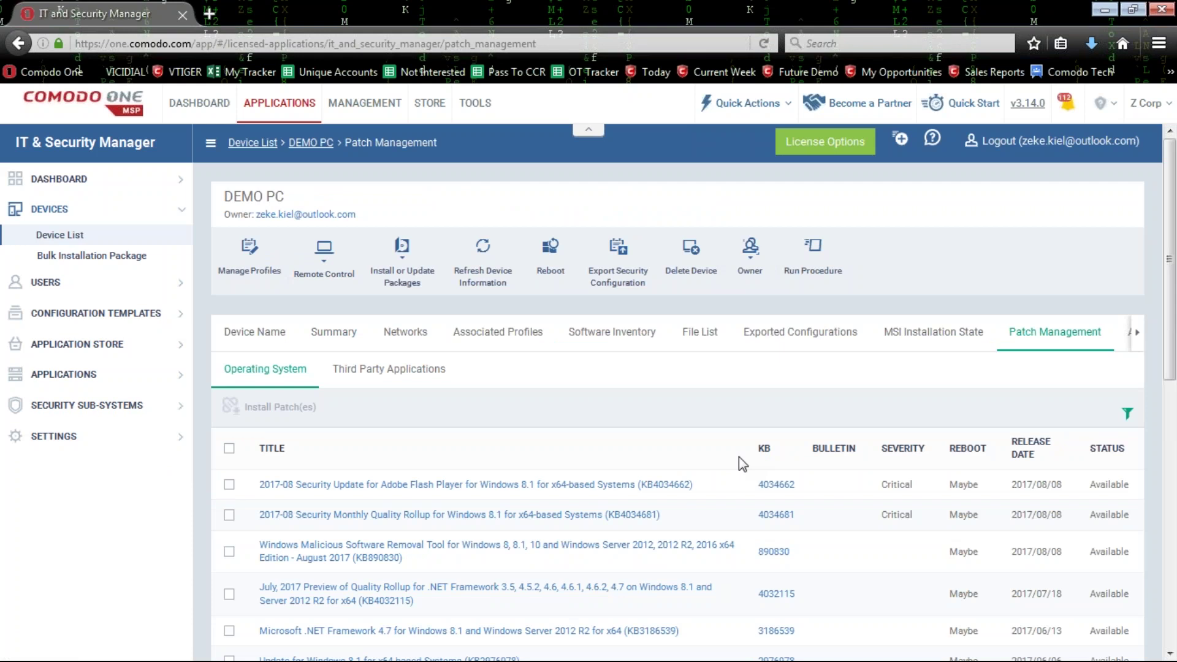
{"action": "left_click_drag", "start_coordinate": [285, 197], "coordinate": [223, 197]}
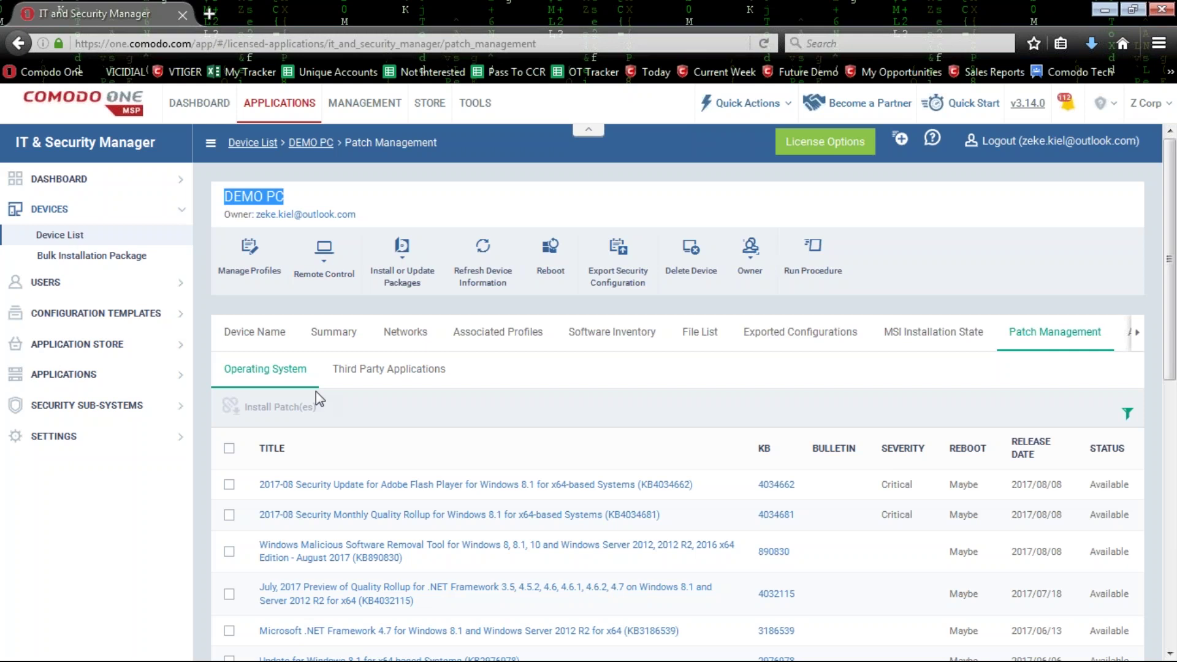
Compare DEMO PC's third-party patches with its Operating System patches, scrolling the list.
{"action": "left_click", "coordinate": [378, 375]}
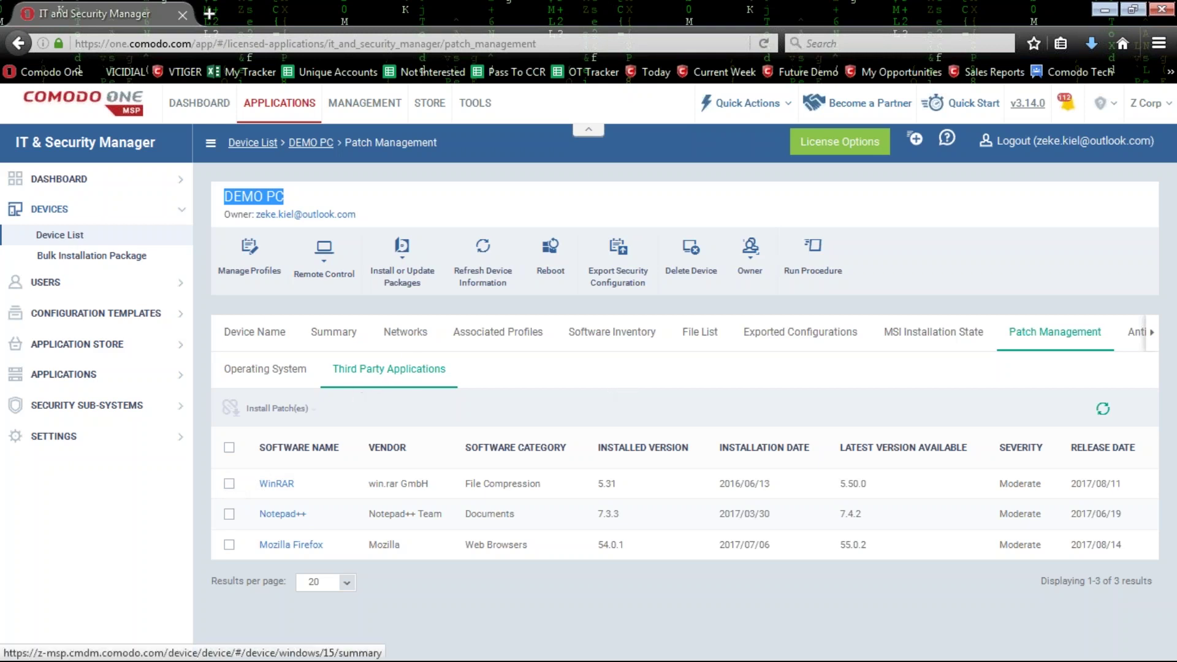
{"action": "left_click", "coordinate": [258, 375]}
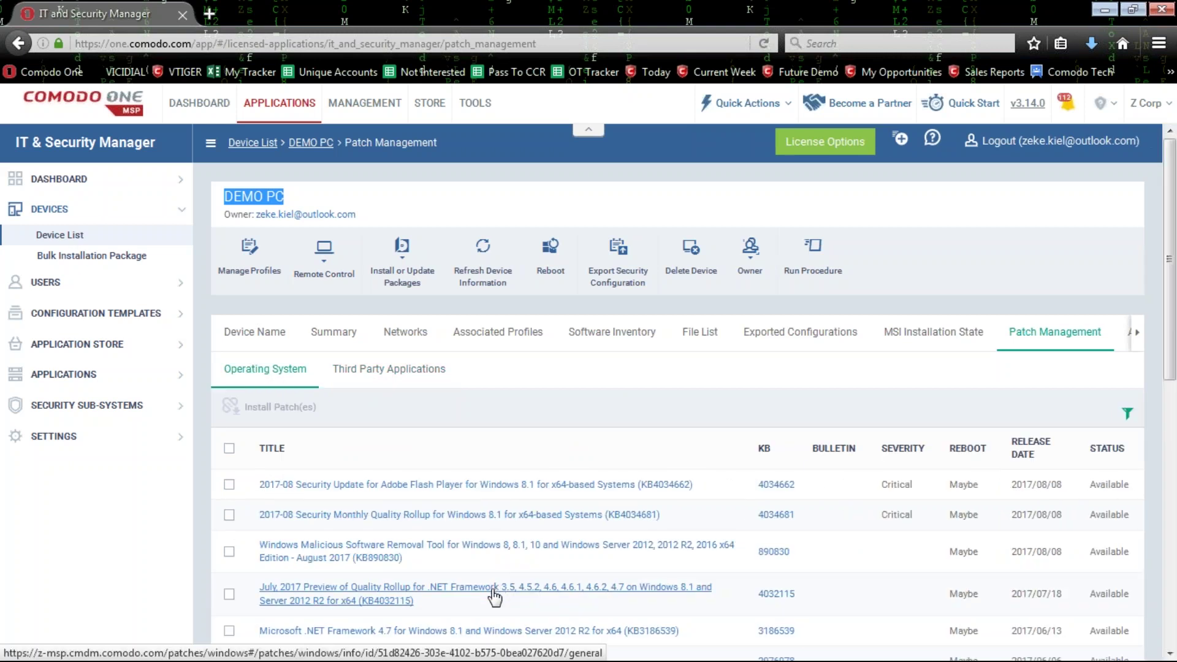
{"action": "left_click", "coordinate": [426, 412]}
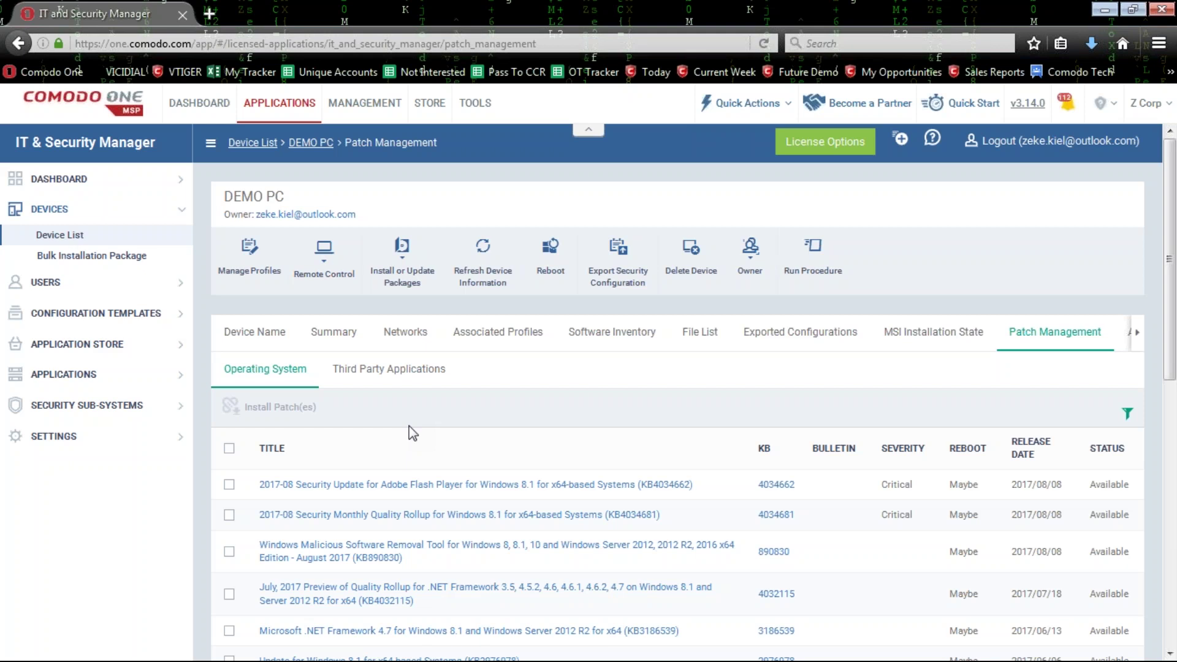
{"action": "scroll", "coordinate": [552, 437], "scroll_direction": "down", "scroll_amount": 3}
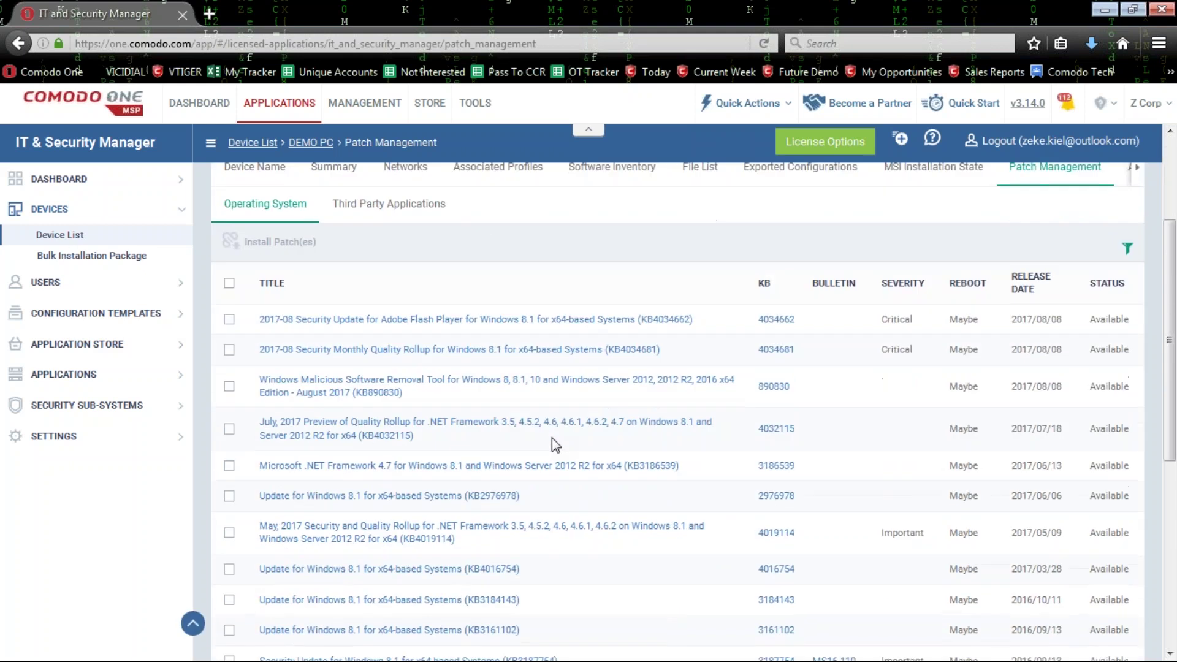
{"action": "scroll", "coordinate": [552, 439], "scroll_direction": "up", "scroll_amount": 3}
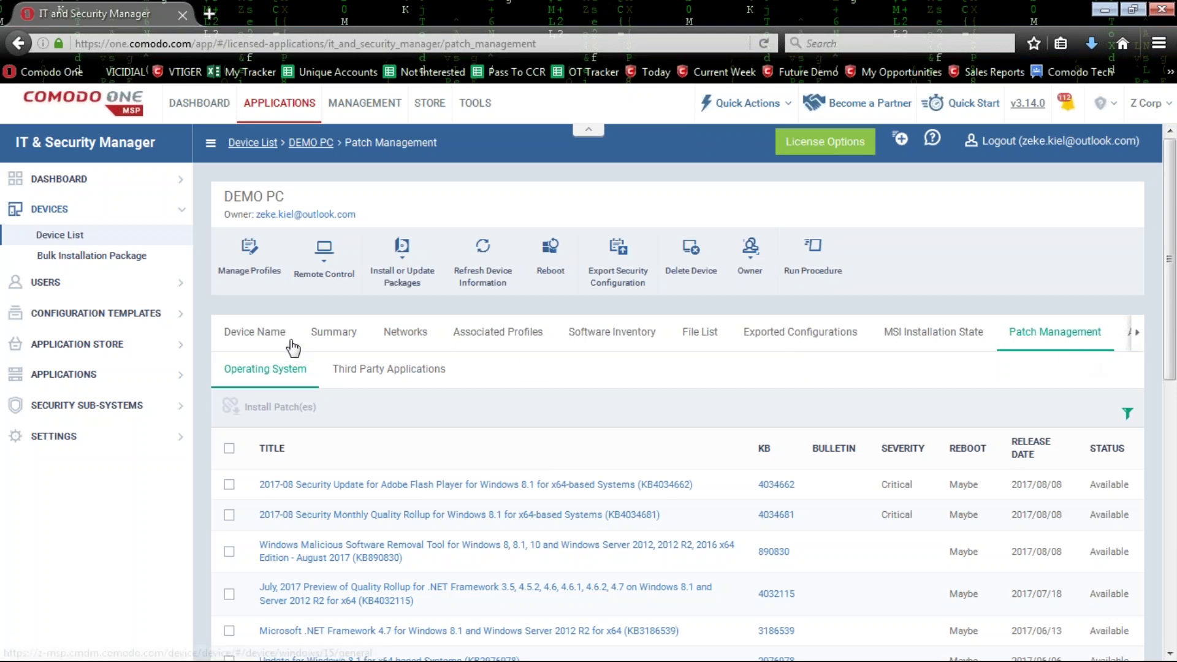
Show DEMO PC's Device Name tab and highlight the device name.
{"action": "left_click", "coordinate": [264, 343]}
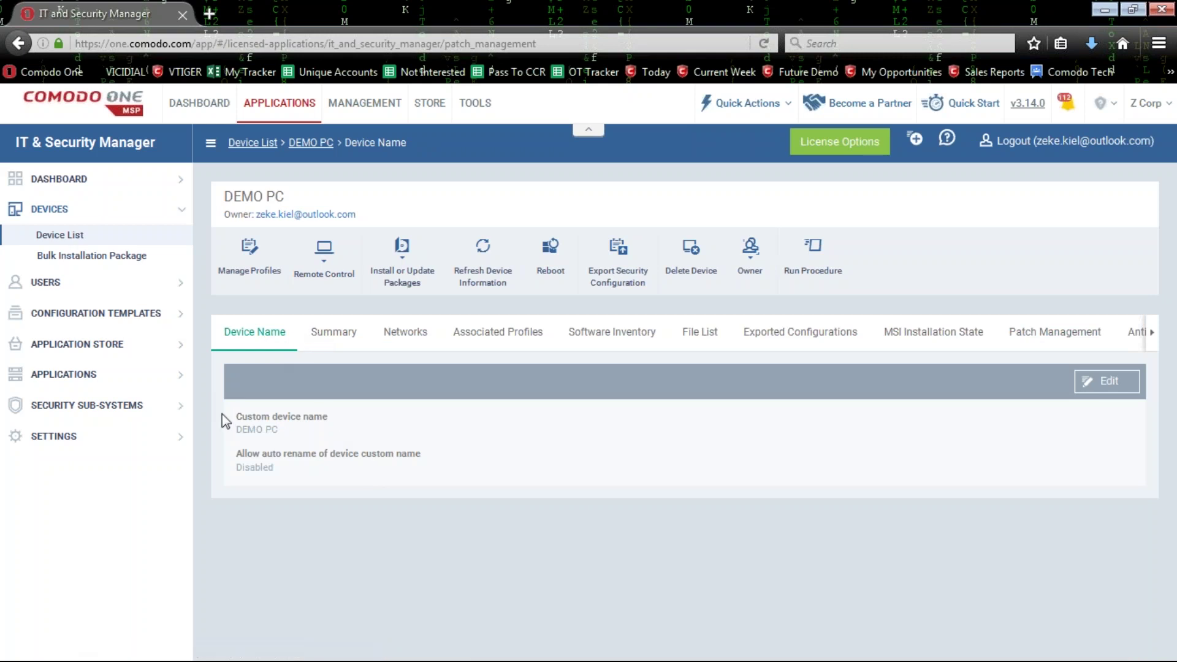
{"action": "mouse_move", "coordinate": [233, 429]}
{"action": "left_mouse_down"}
{"action": "mouse_move", "coordinate": [282, 431]}
{"action": "mouse_move", "coordinate": [236, 431]}
{"action": "left_mouse_up"}
{"action": "left_click", "coordinate": [394, 439]}
Scroll through DEMO PC's Summary, including Performance Metrics and Comodo Client - Security Info.
{"action": "left_click", "coordinate": [334, 333]}
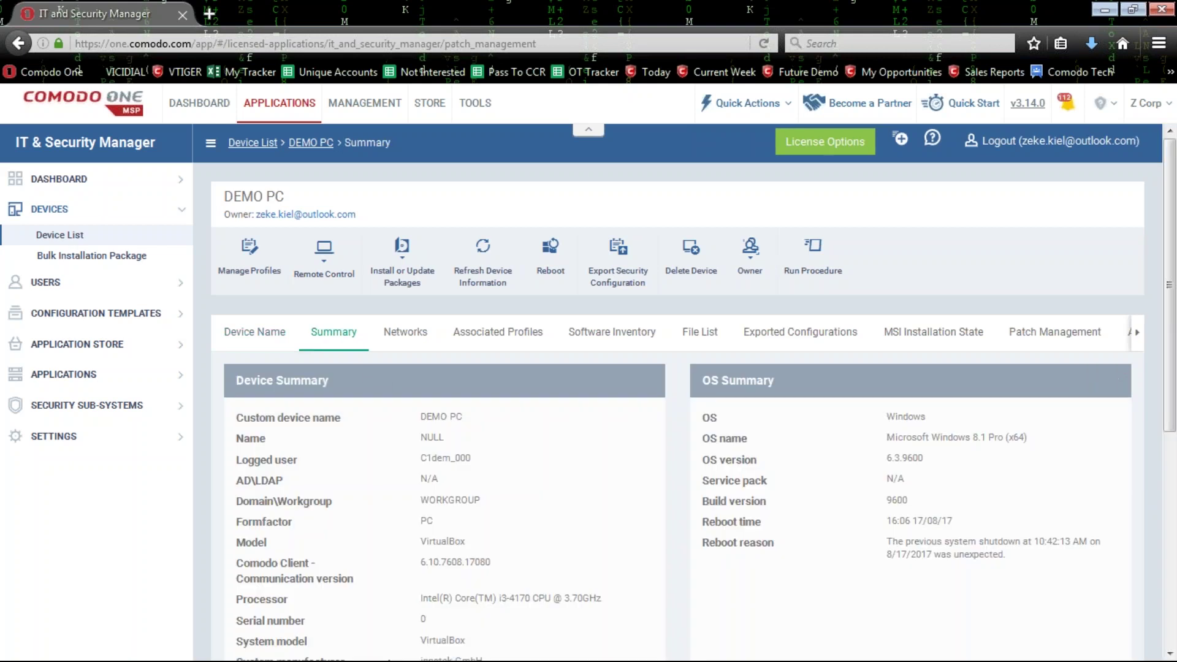
{"action": "left_click_drag", "start_coordinate": [277, 392], "coordinate": [671, 395]}
{"action": "left_click_drag", "start_coordinate": [800, 395], "coordinate": [695, 511]}
{"action": "scroll", "coordinate": [694, 510], "scroll_direction": "down", "scroll_amount": 5}
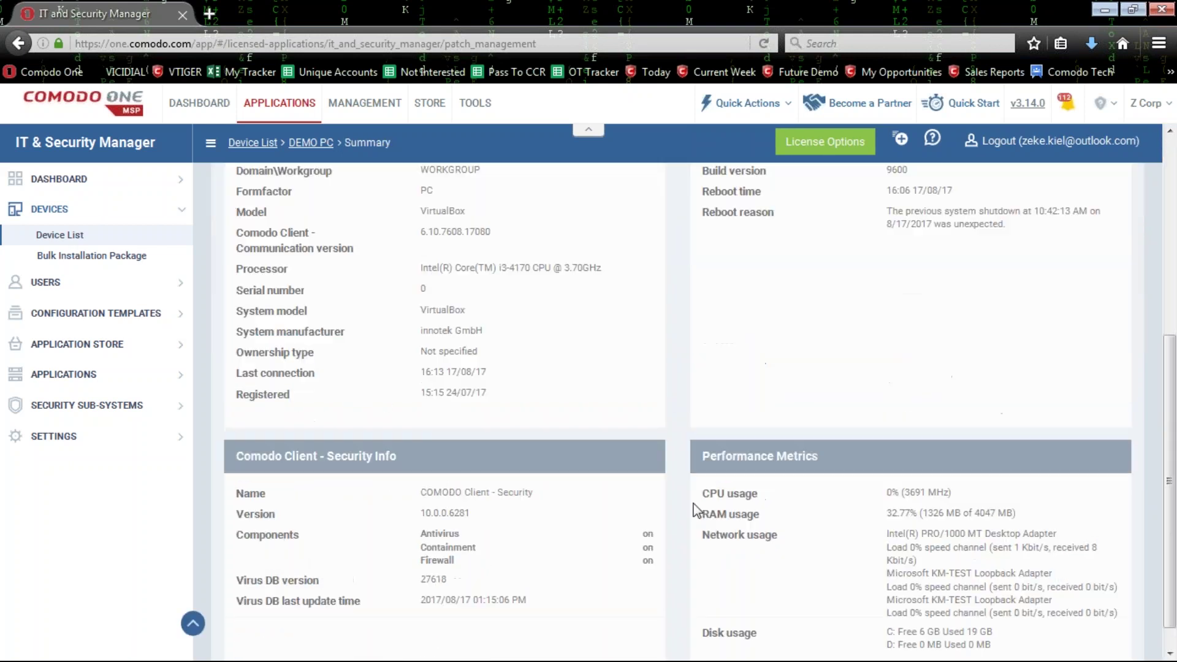
{"action": "triple_click", "coordinate": [683, 456]}
{"action": "left_click_drag", "start_coordinate": [429, 457], "coordinate": [235, 457]}
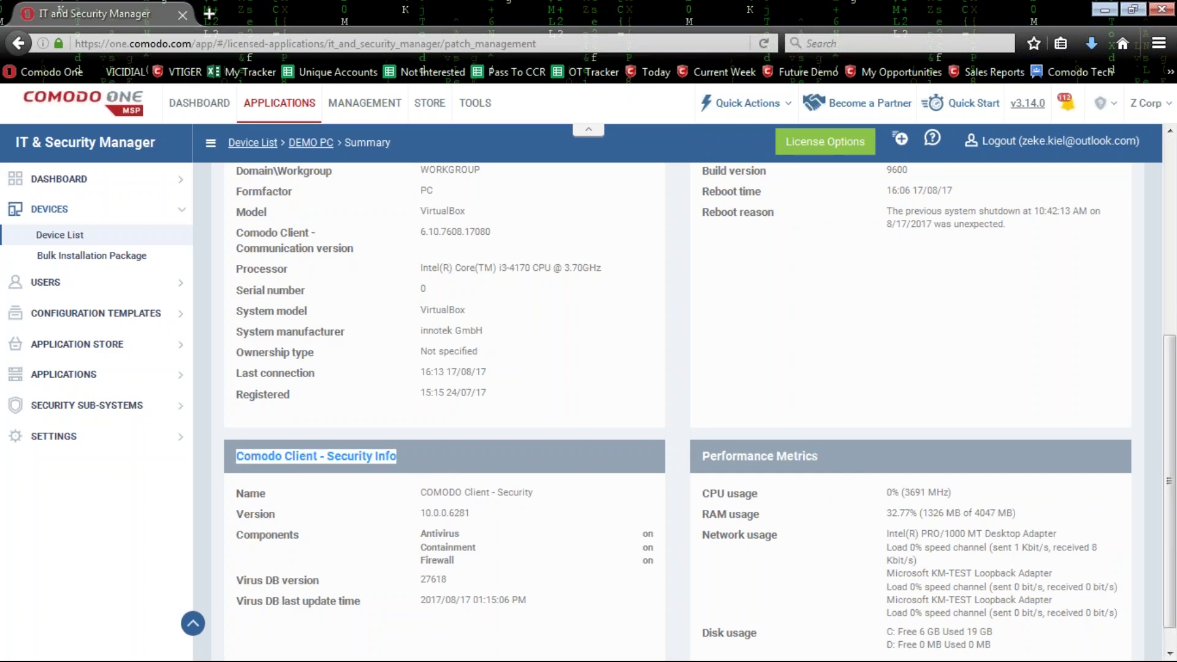
{"action": "scroll", "coordinate": [459, 472], "scroll_direction": "down", "scroll_amount": 1}
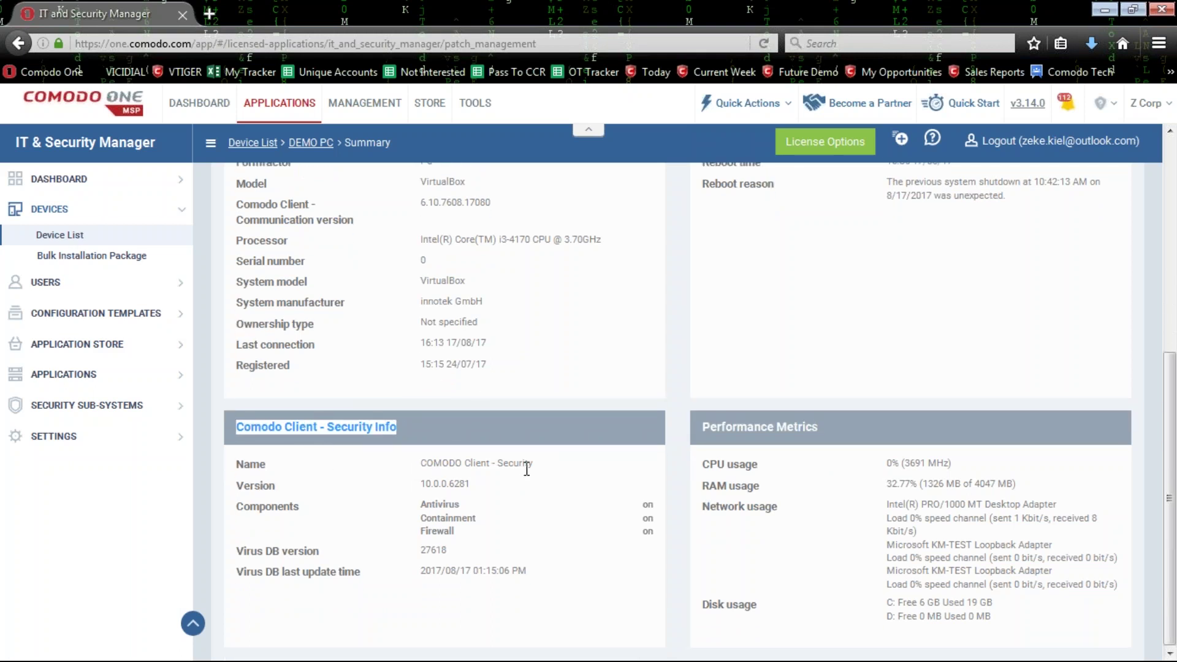
{"action": "scroll", "coordinate": [551, 478], "scroll_direction": "up", "scroll_amount": 5}
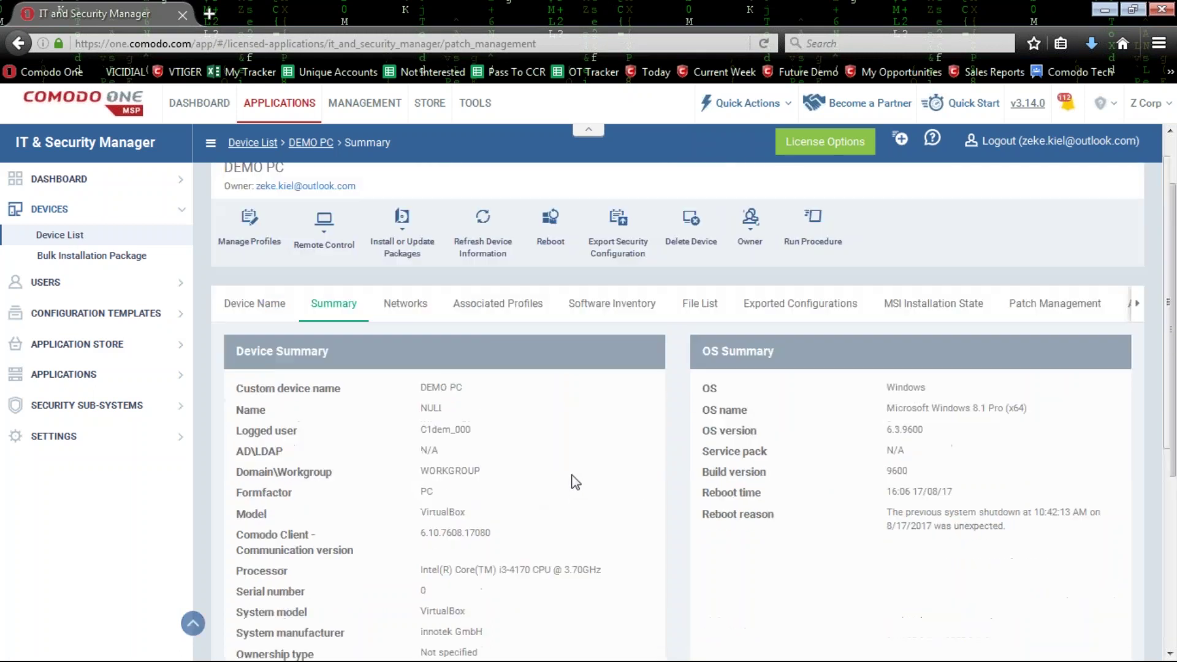
{"action": "scroll", "coordinate": [573, 476], "scroll_direction": "down", "scroll_amount": 3}
{"action": "scroll", "coordinate": [572, 476], "scroll_direction": "down", "scroll_amount": 3}
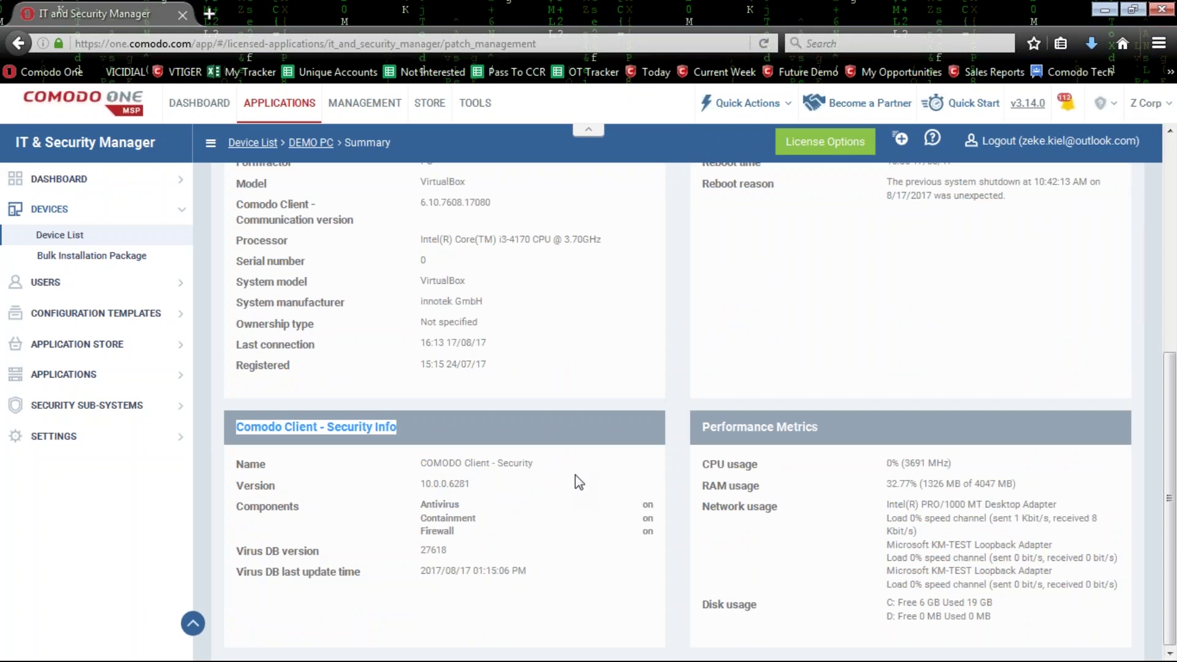
{"action": "scroll", "coordinate": [576, 474], "scroll_direction": "up", "scroll_amount": 5}
Scroll through DEMO PC's Networks tab showing its two network adapters.
{"action": "left_click", "coordinate": [405, 332]}
{"action": "scroll", "coordinate": [545, 466], "scroll_direction": "down", "scroll_amount": 4}
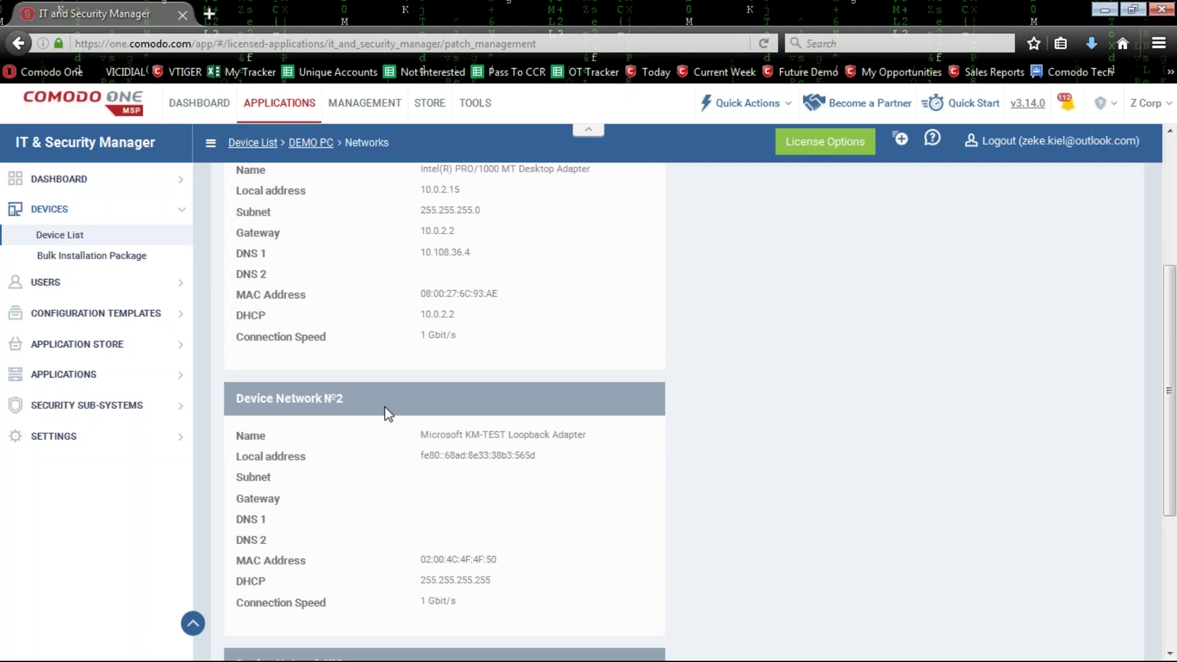
{"action": "scroll", "coordinate": [383, 420], "scroll_direction": "down", "scroll_amount": 4}
{"action": "scroll", "coordinate": [386, 426], "scroll_direction": "up", "scroll_amount": 9}
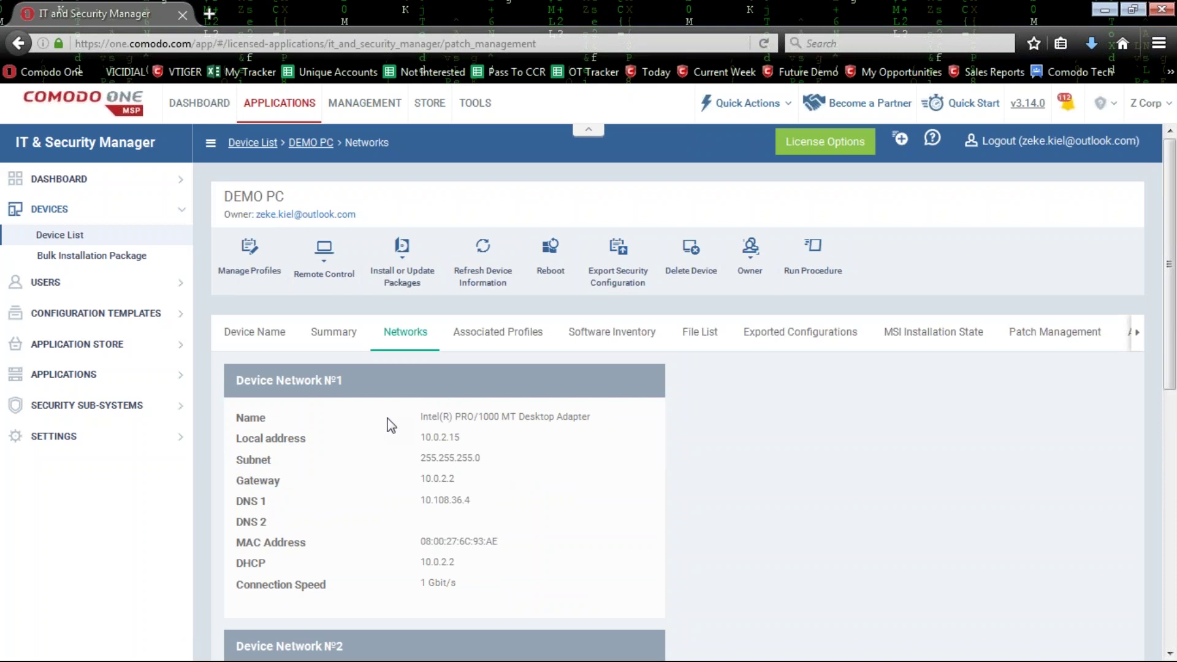
{"action": "scroll", "coordinate": [392, 423], "scroll_direction": "down", "scroll_amount": 3}
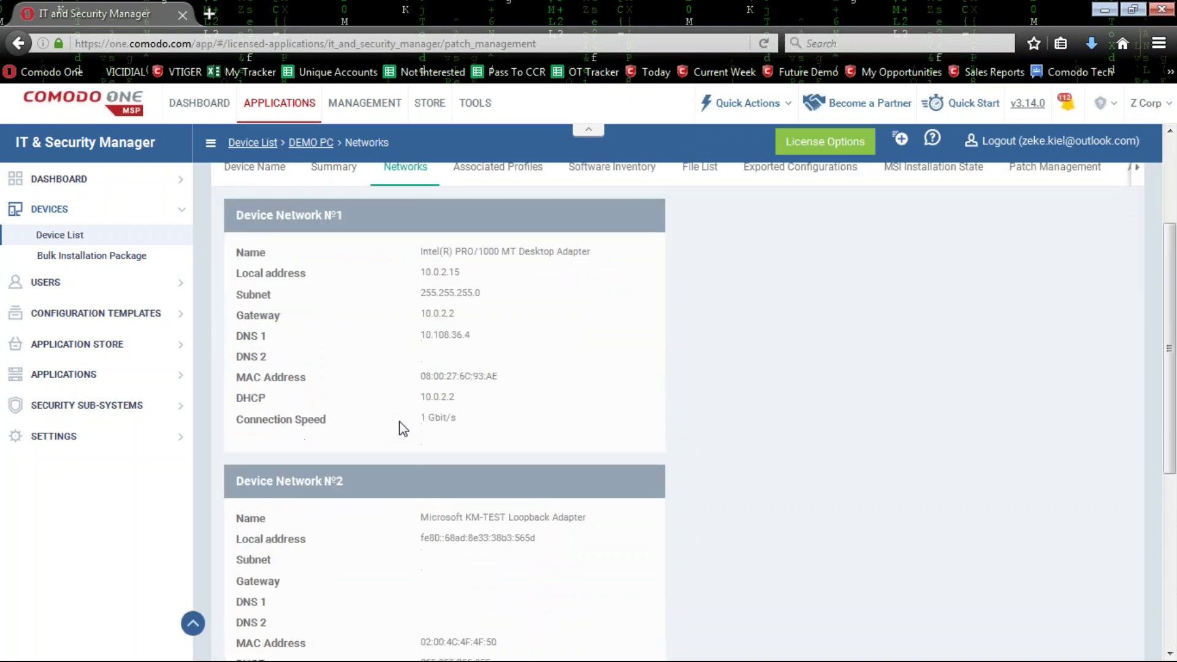
{"action": "scroll", "coordinate": [410, 429], "scroll_direction": "up", "scroll_amount": 3}
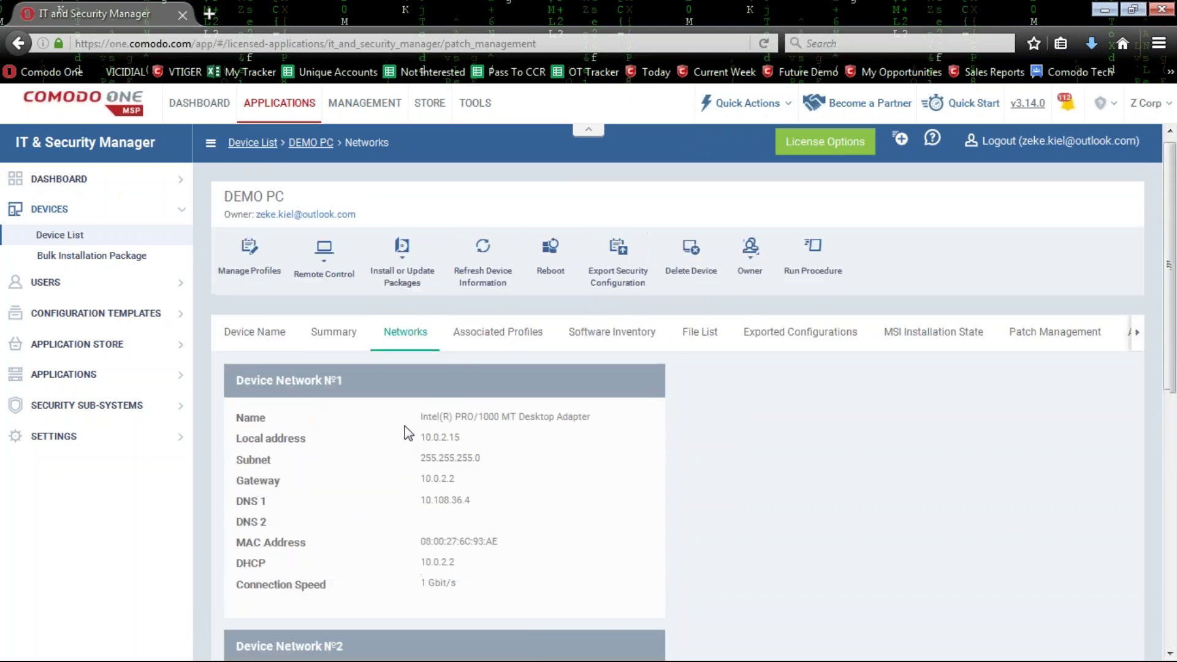
View DEMO PC's associated profiles, sorted by name.
{"action": "left_click", "coordinate": [496, 337]}
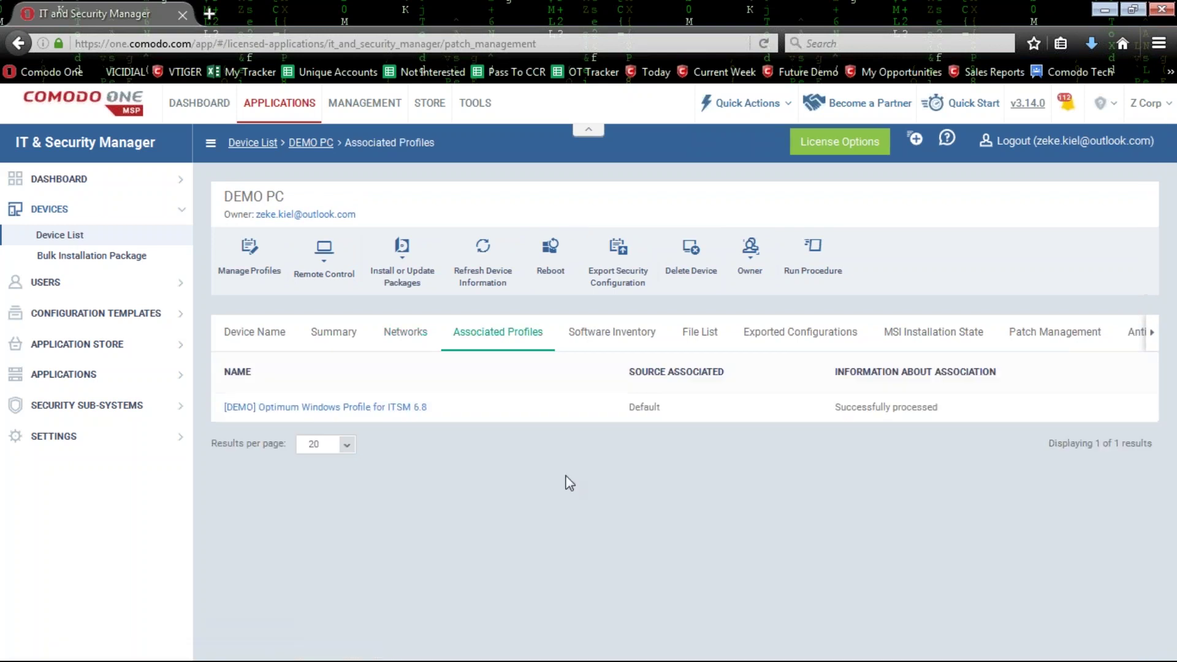
{"action": "left_click_drag", "start_coordinate": [473, 413], "coordinate": [210, 415]}
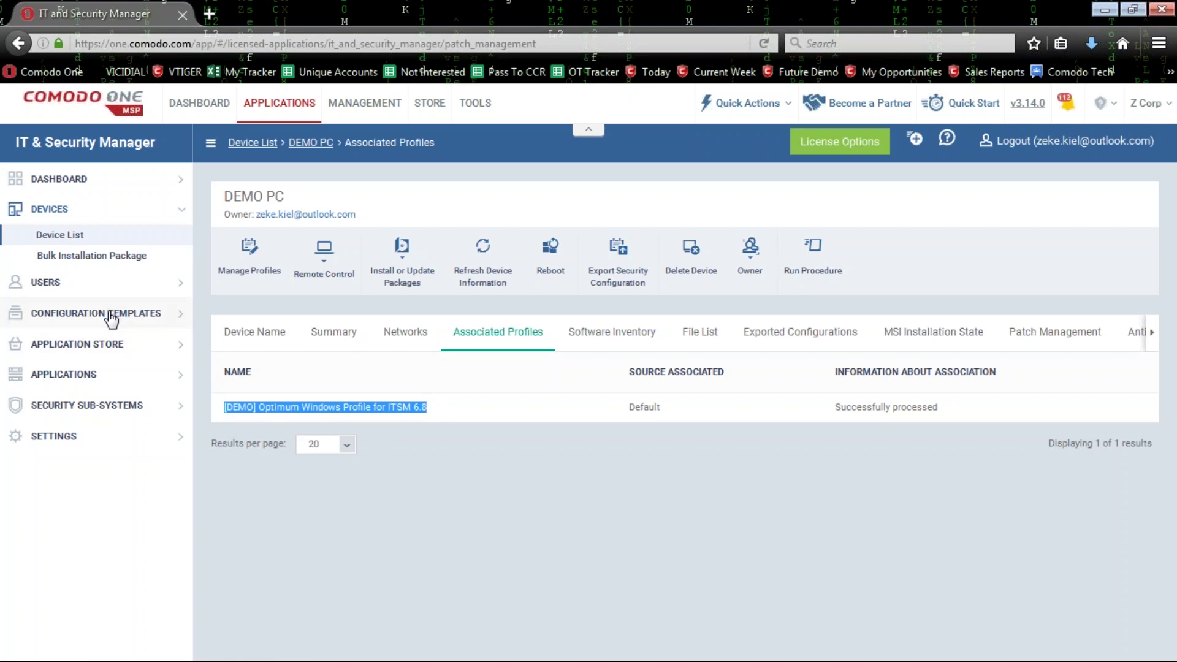
{"action": "left_click", "coordinate": [576, 355]}
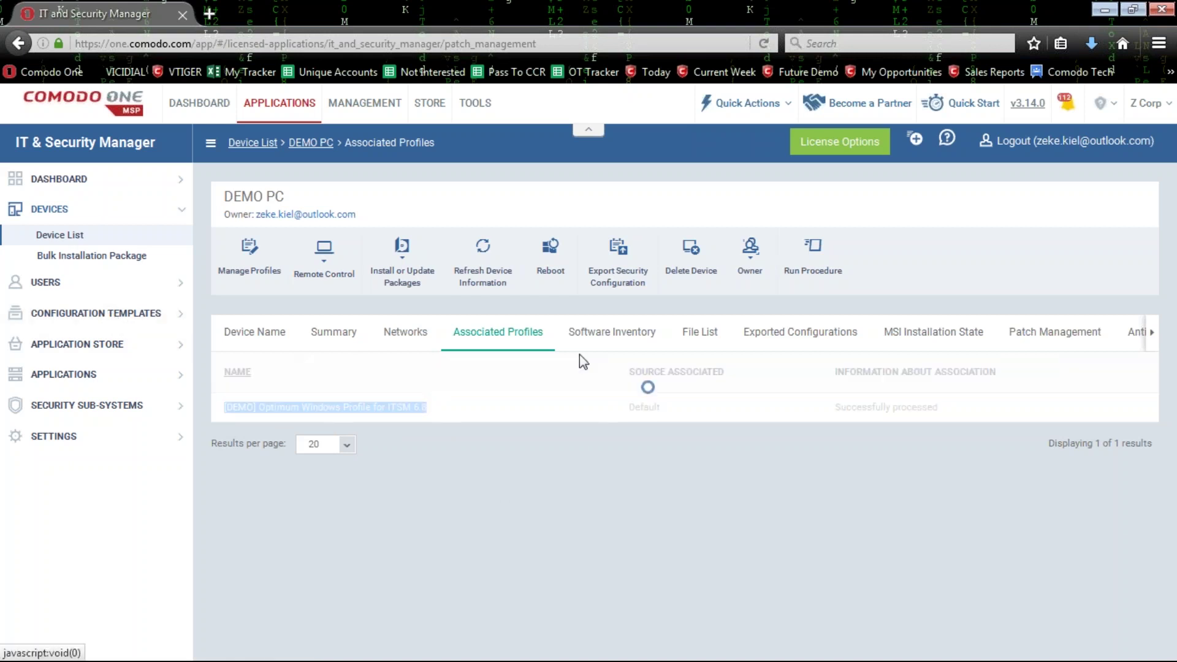
Scroll through DEMO PC's Software Inventory, then bring up its File List.
{"action": "left_click", "coordinate": [618, 332]}
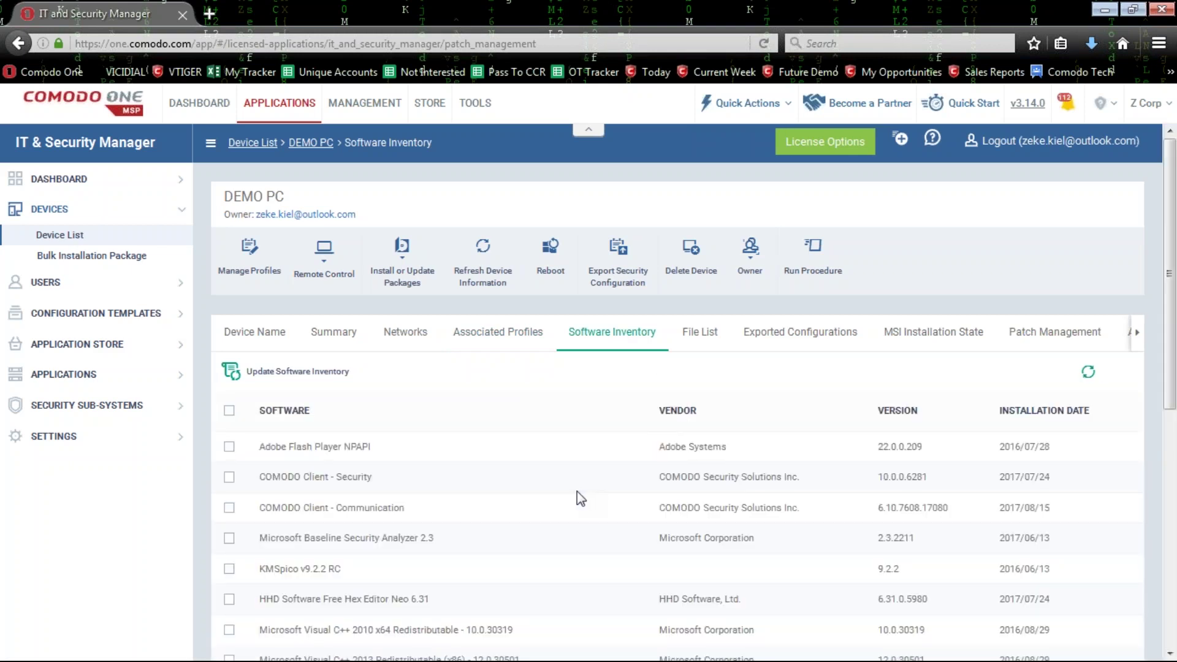
{"action": "scroll", "coordinate": [390, 462], "scroll_direction": "down", "scroll_amount": 5}
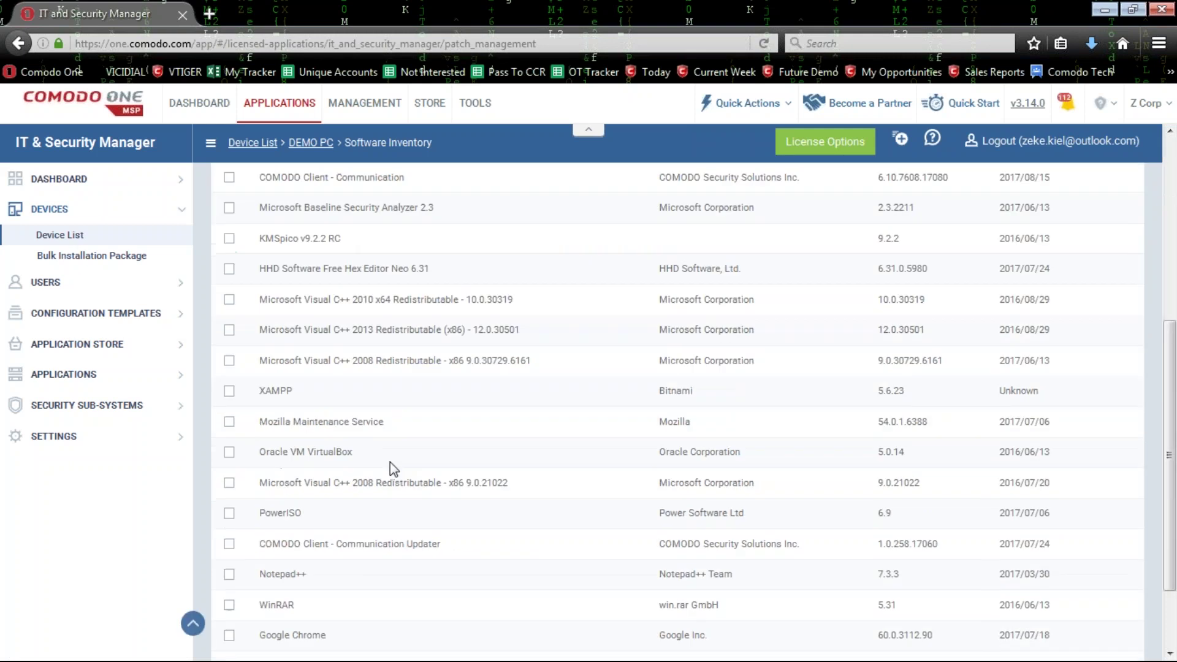
{"action": "scroll", "coordinate": [564, 429], "scroll_direction": "up", "scroll_amount": 5}
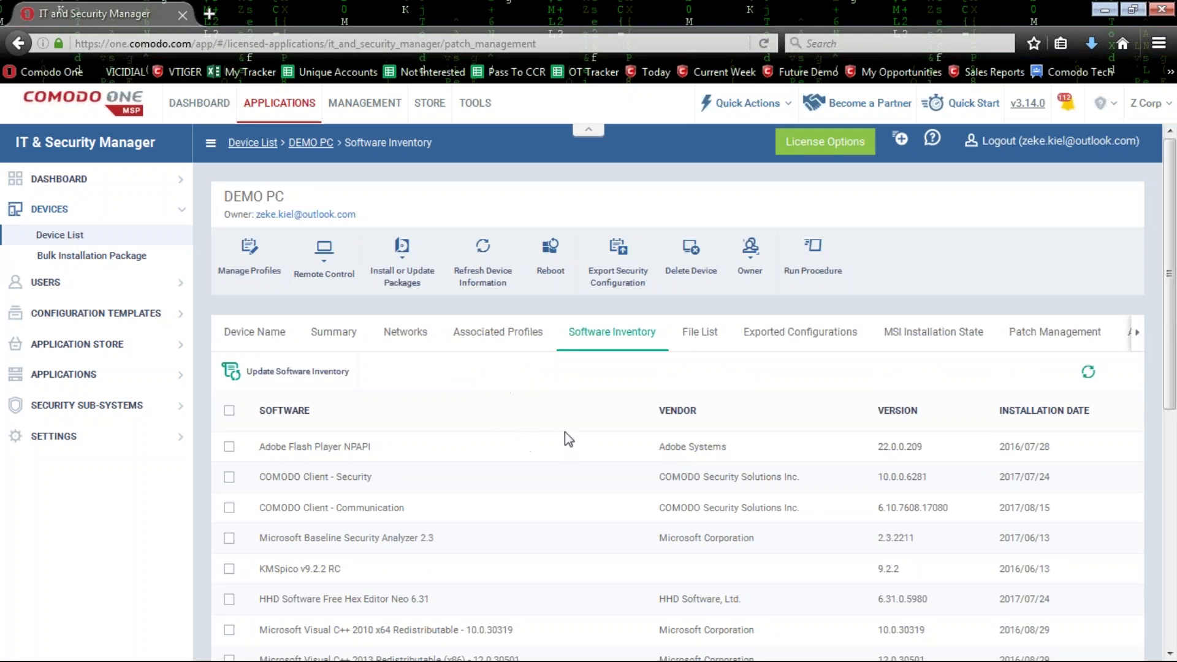
{"action": "scroll", "coordinate": [641, 425], "scroll_direction": "down", "scroll_amount": 8}
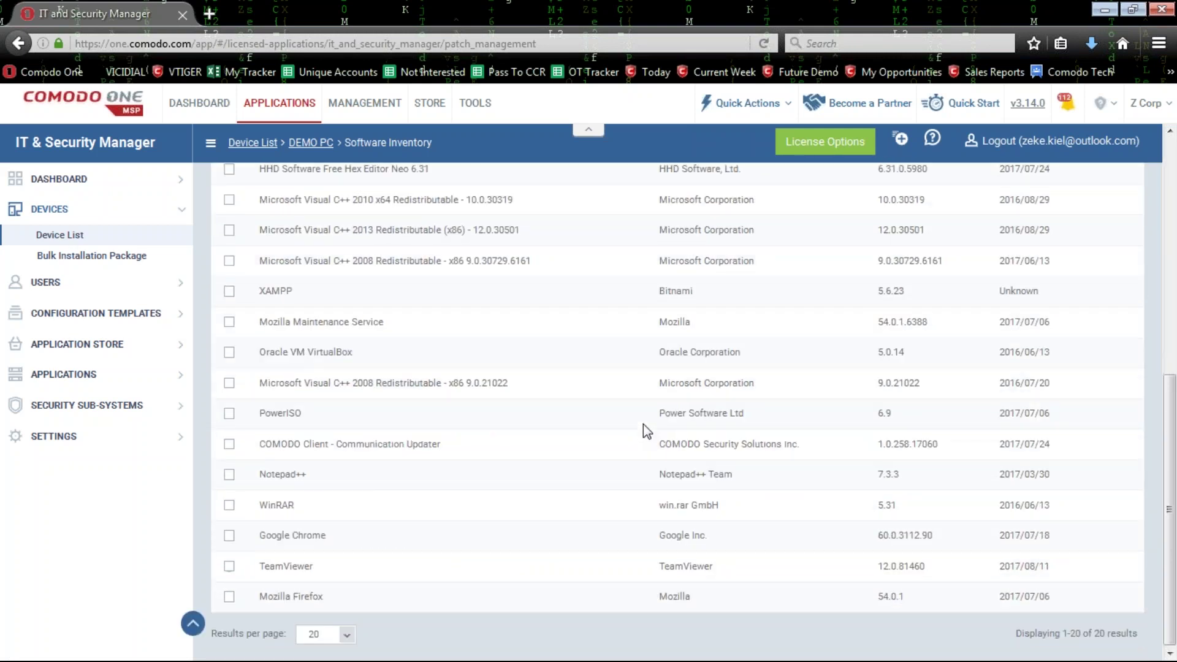
{"action": "scroll", "coordinate": [643, 424], "scroll_direction": "up", "scroll_amount": 8}
{"action": "left_click", "coordinate": [683, 335]}
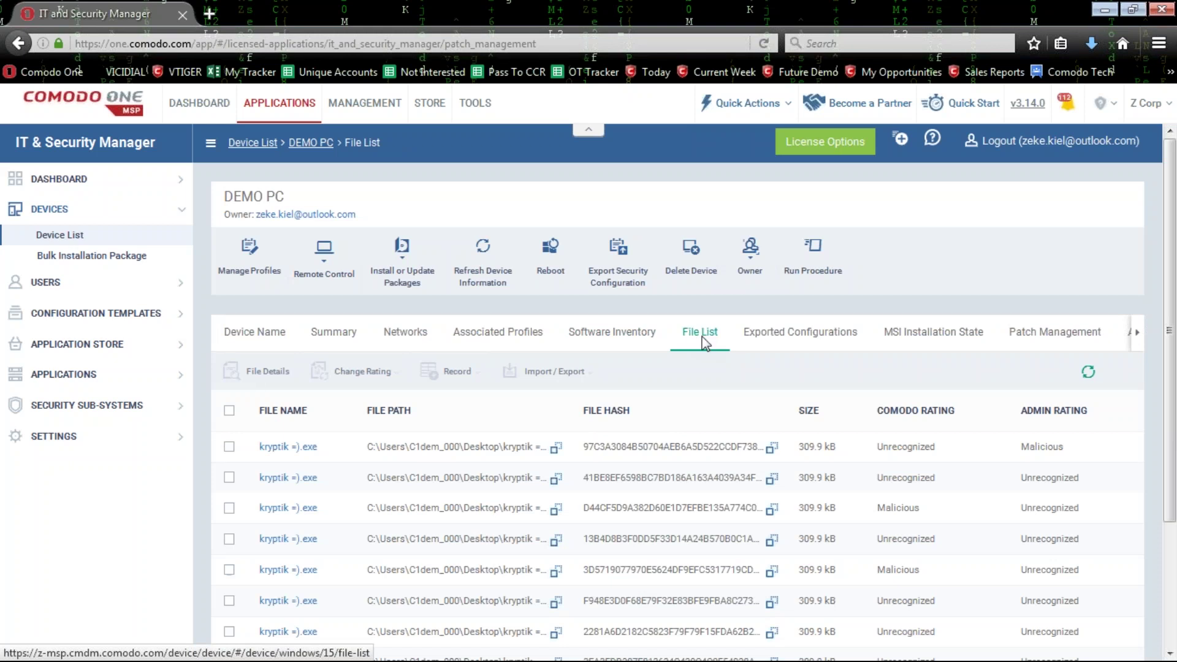
Scroll the kryptik files' ratings, then show DEMO PC's empty Exported Configurations.
{"action": "scroll", "coordinate": [705, 344], "scroll_direction": "down", "scroll_amount": 3}
{"action": "scroll", "coordinate": [705, 344], "scroll_direction": "up", "scroll_amount": 3}
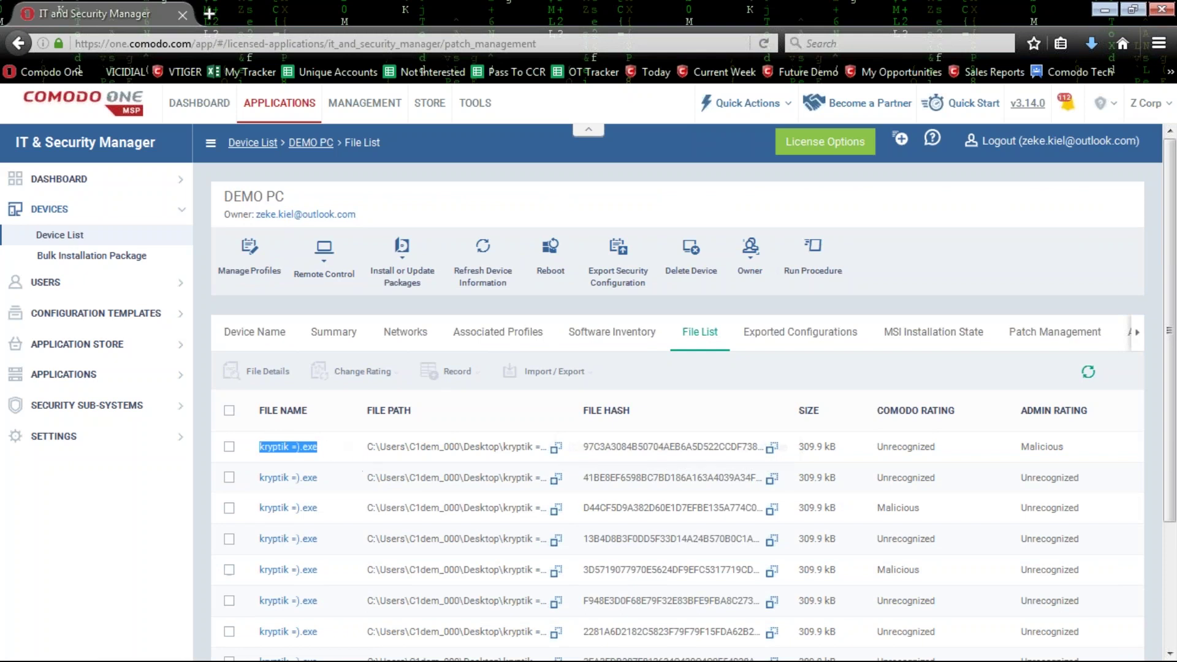
{"action": "scroll", "coordinate": [736, 487], "scroll_direction": "down", "scroll_amount": 3}
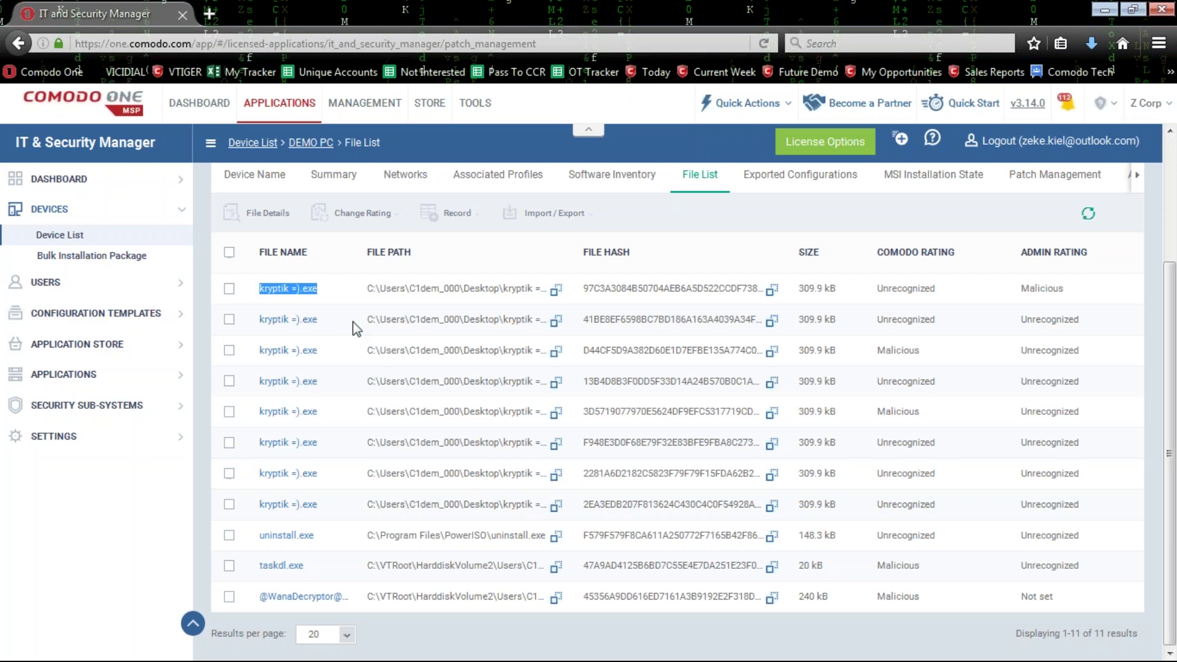
{"action": "left_click", "coordinate": [735, 272]}
{"action": "scroll", "coordinate": [734, 272], "scroll_direction": "up", "scroll_amount": 3}
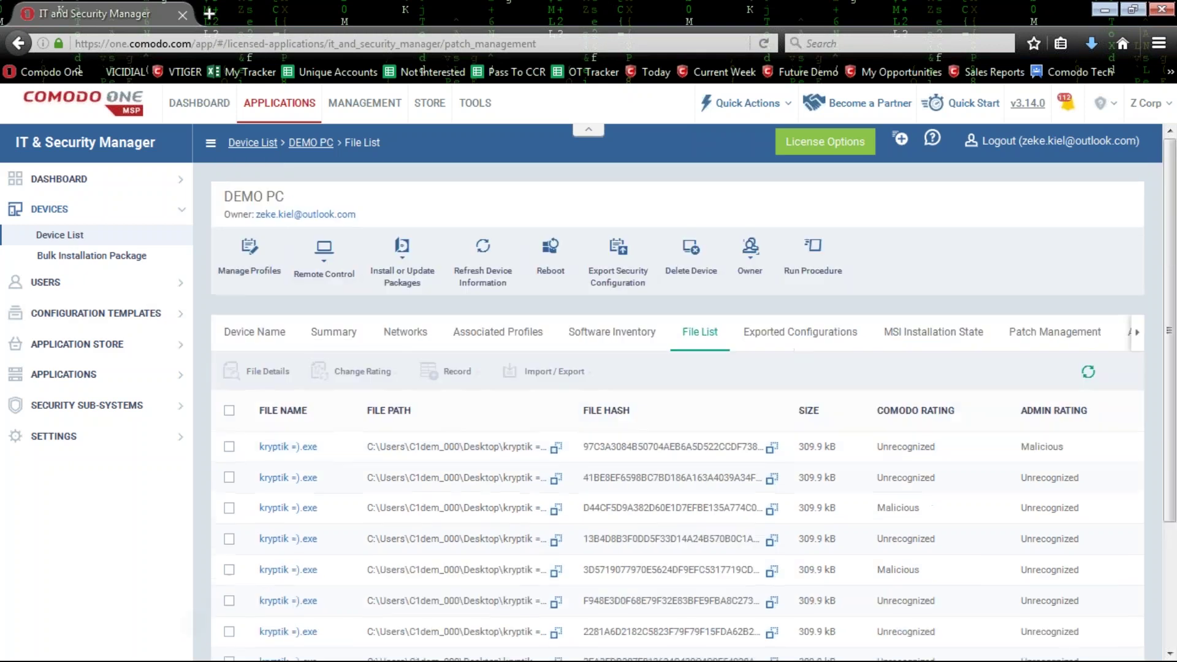
{"action": "left_click", "coordinate": [817, 339]}
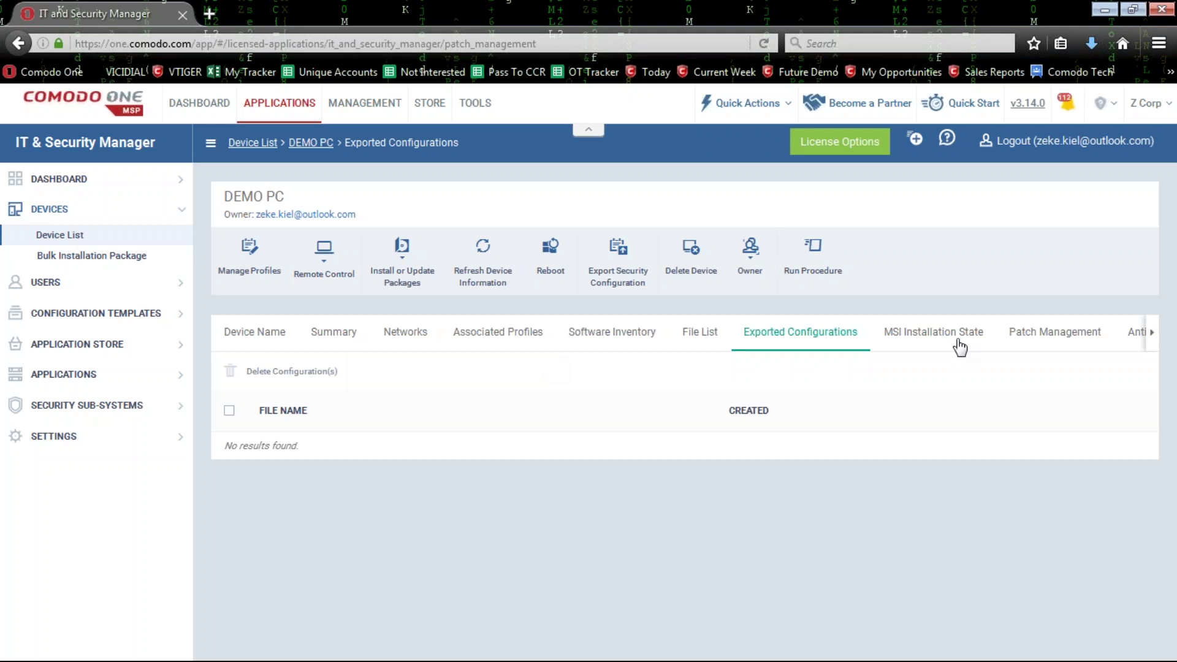
Choose the RMM Plugin Agent under Install Additional Comodo Packages, then close without installing.
{"action": "left_click", "coordinate": [950, 336]}
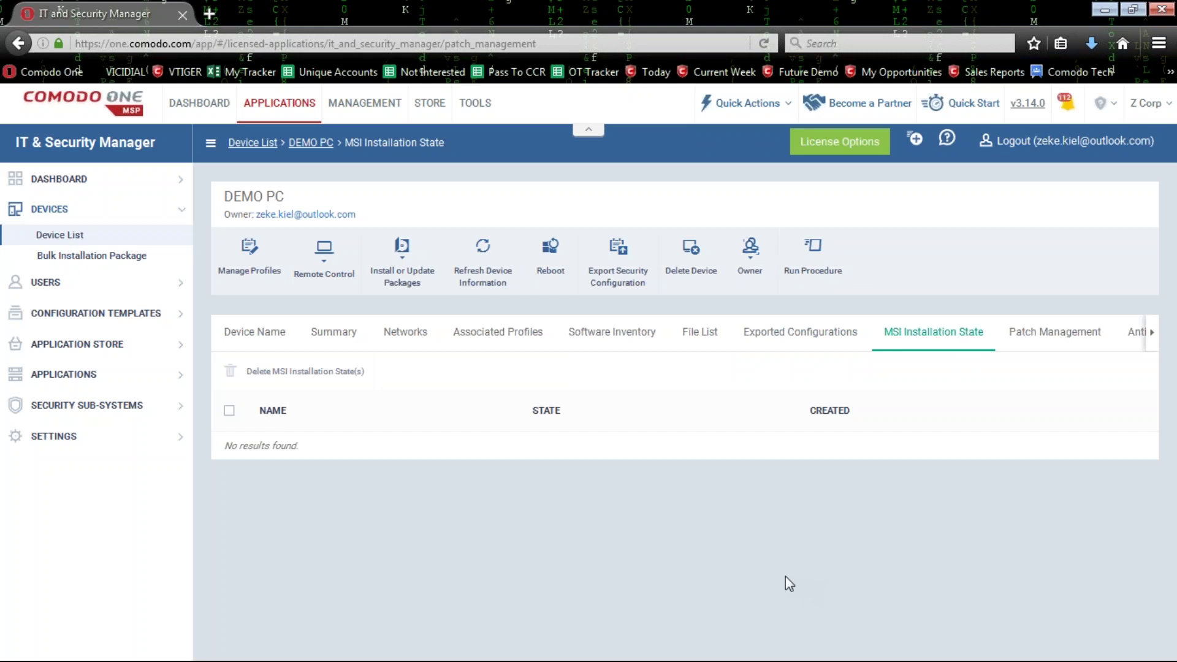
{"action": "left_click", "coordinate": [415, 283]}
{"action": "left_click", "coordinate": [460, 307]}
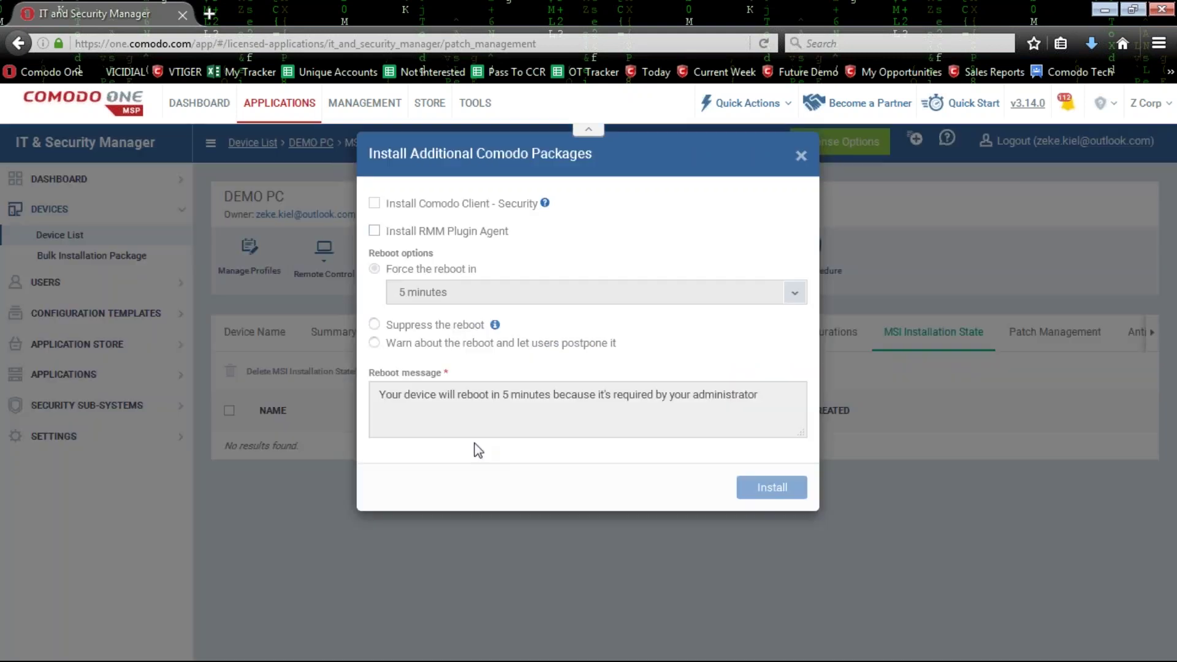
{"action": "left_click", "coordinate": [374, 245]}
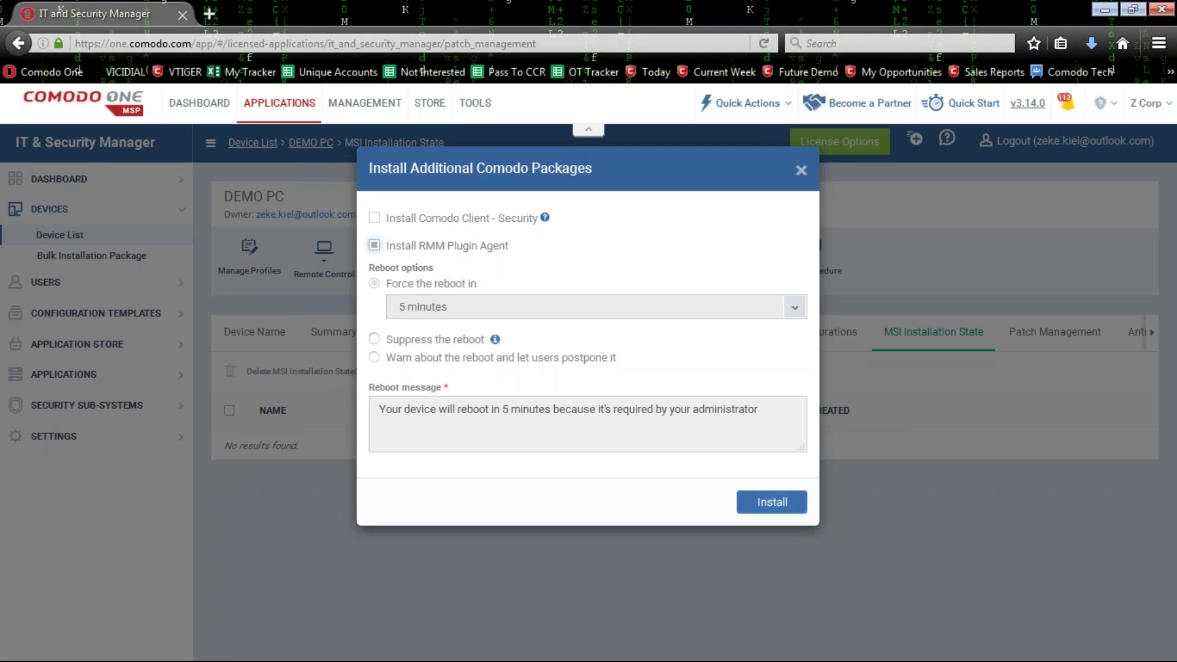
{"action": "left_click", "coordinate": [801, 169]}
Return to DEMO PC's Patch Management tab with its Operating System patches.
{"action": "left_click_drag", "start_coordinate": [260, 441], "coordinate": [702, 449]}
{"action": "left_click", "coordinate": [795, 441]}
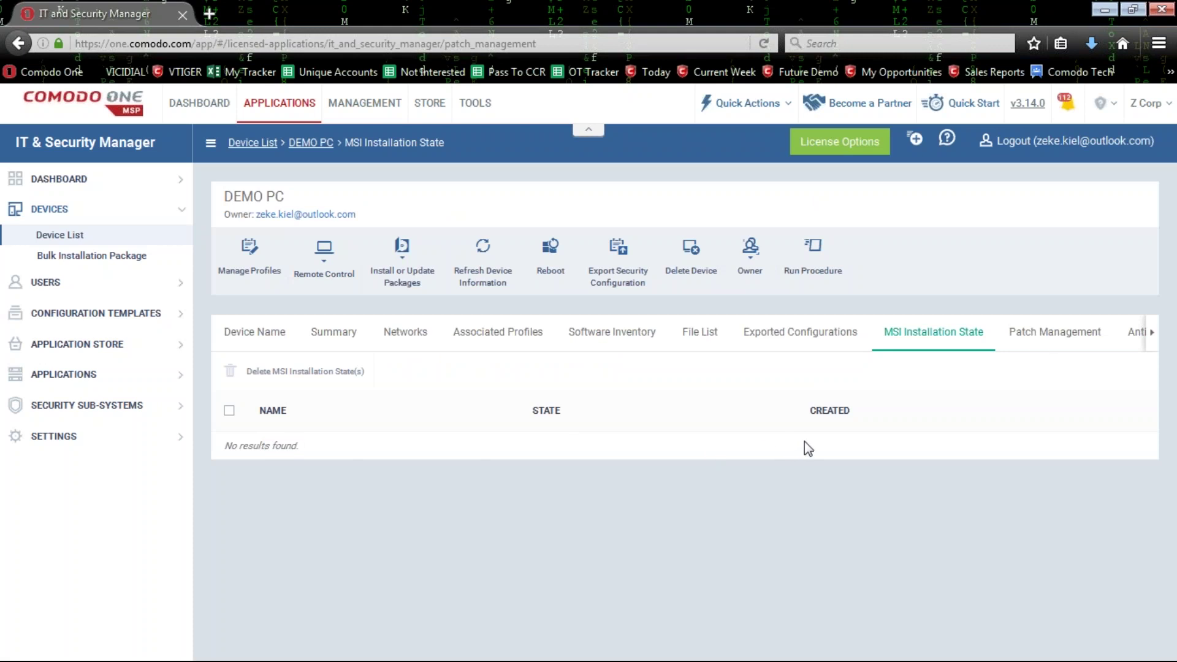
{"action": "left_click", "coordinate": [1040, 343]}
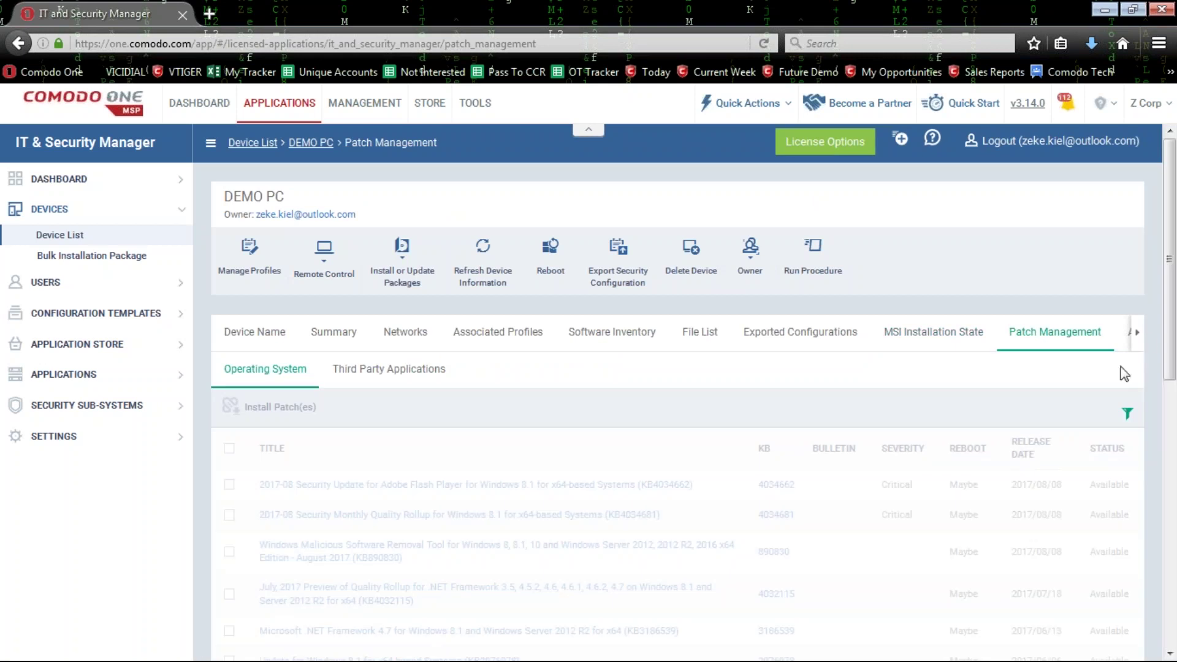
Scroll DEMO PC's Antivirus Scan History, then show its single group, Default Group - Z Corp.
{"action": "left_click", "coordinate": [1138, 334]}
{"action": "left_click", "coordinate": [1145, 333]}
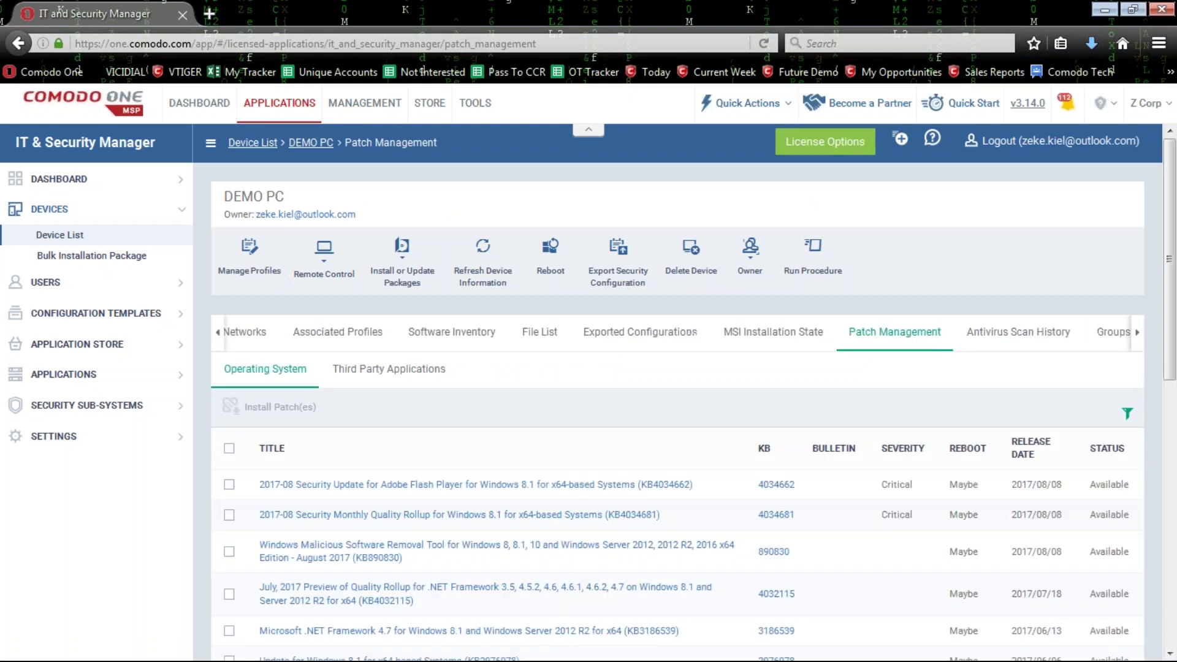
{"action": "left_click", "coordinate": [1023, 340]}
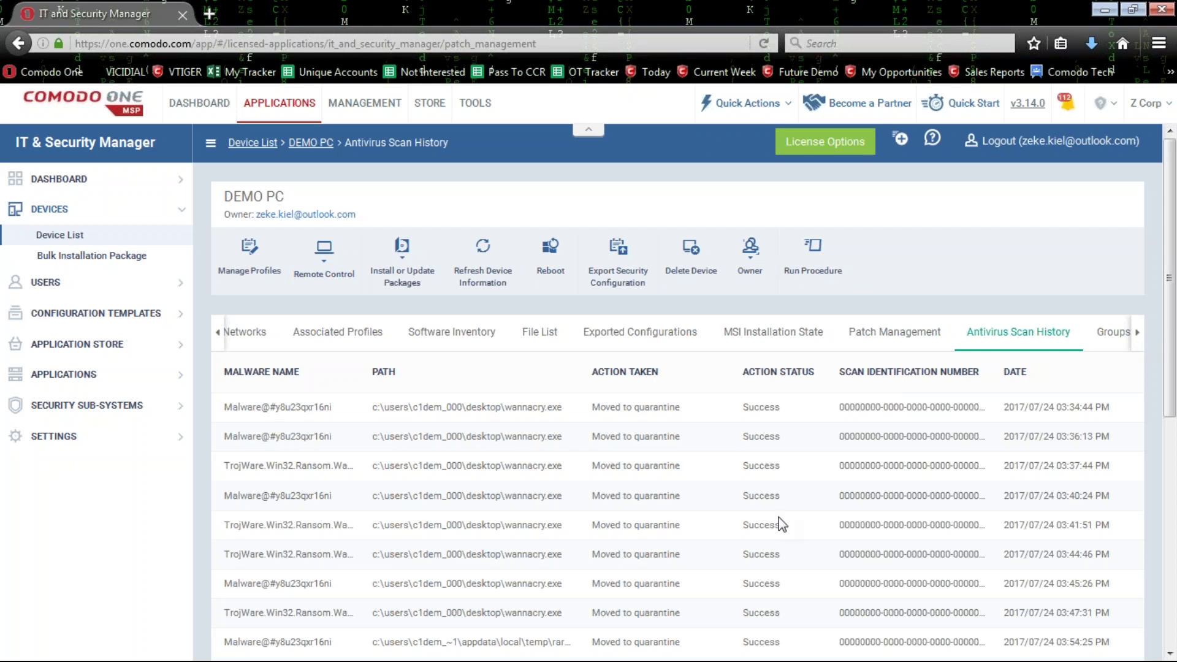
{"action": "scroll", "coordinate": [681, 406], "scroll_direction": "down", "scroll_amount": 3}
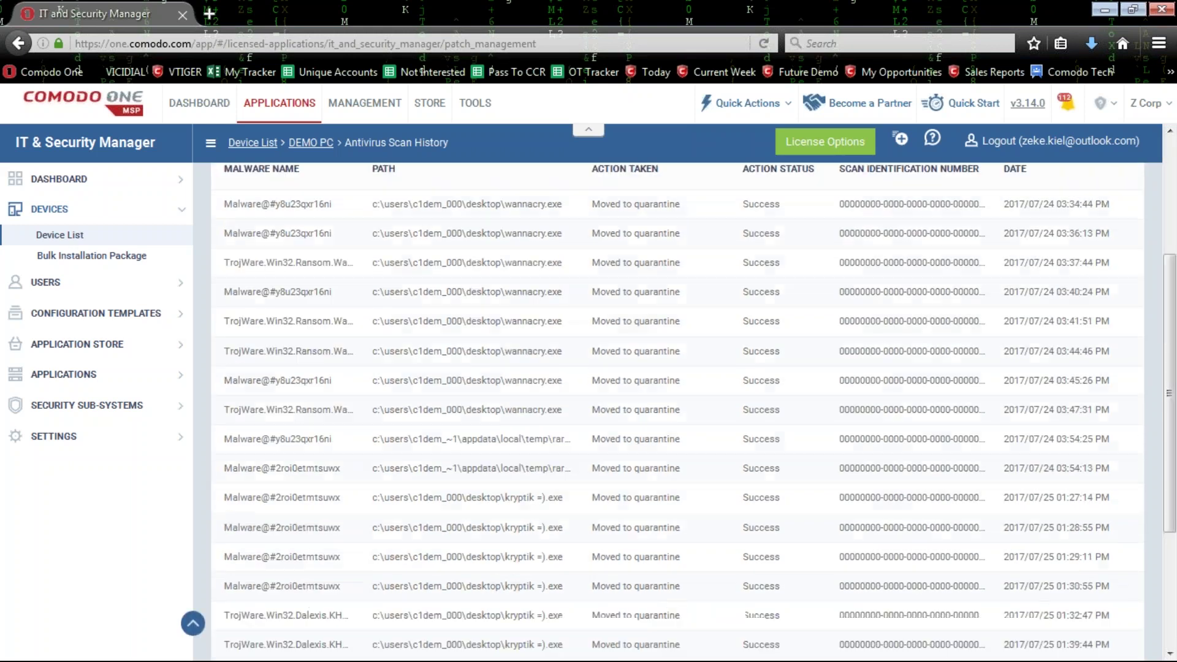
{"action": "scroll", "coordinate": [1131, 436], "scroll_direction": "up", "scroll_amount": 3}
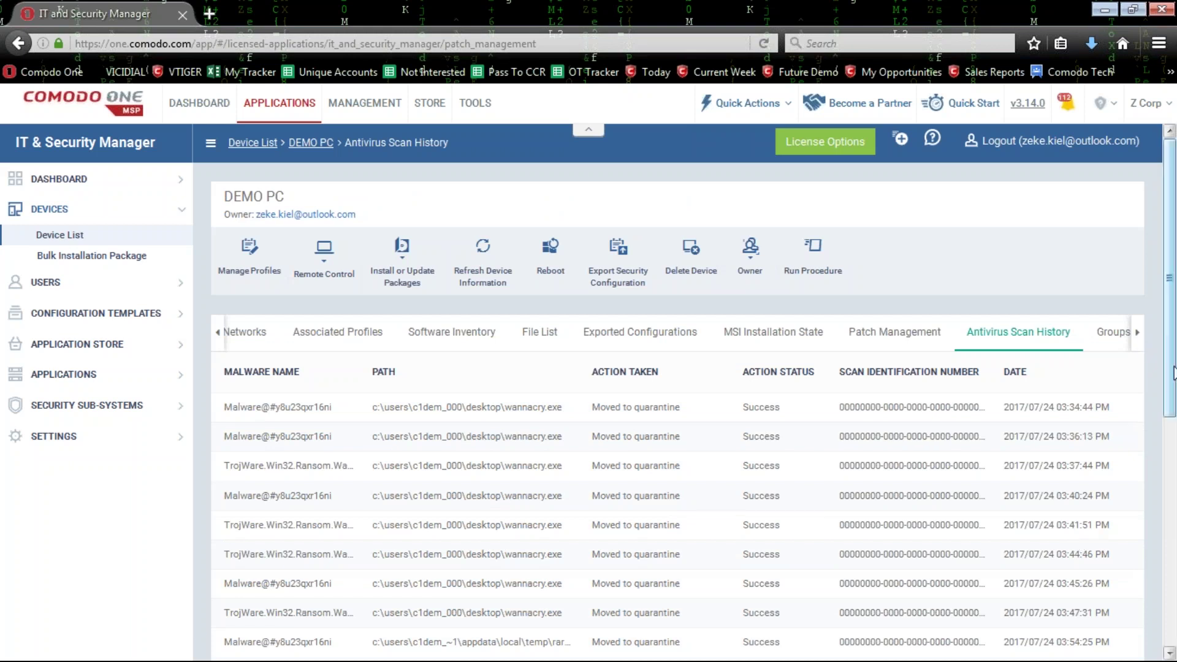
{"action": "left_click", "coordinate": [1137, 332]}
{"action": "left_click", "coordinate": [1066, 336]}
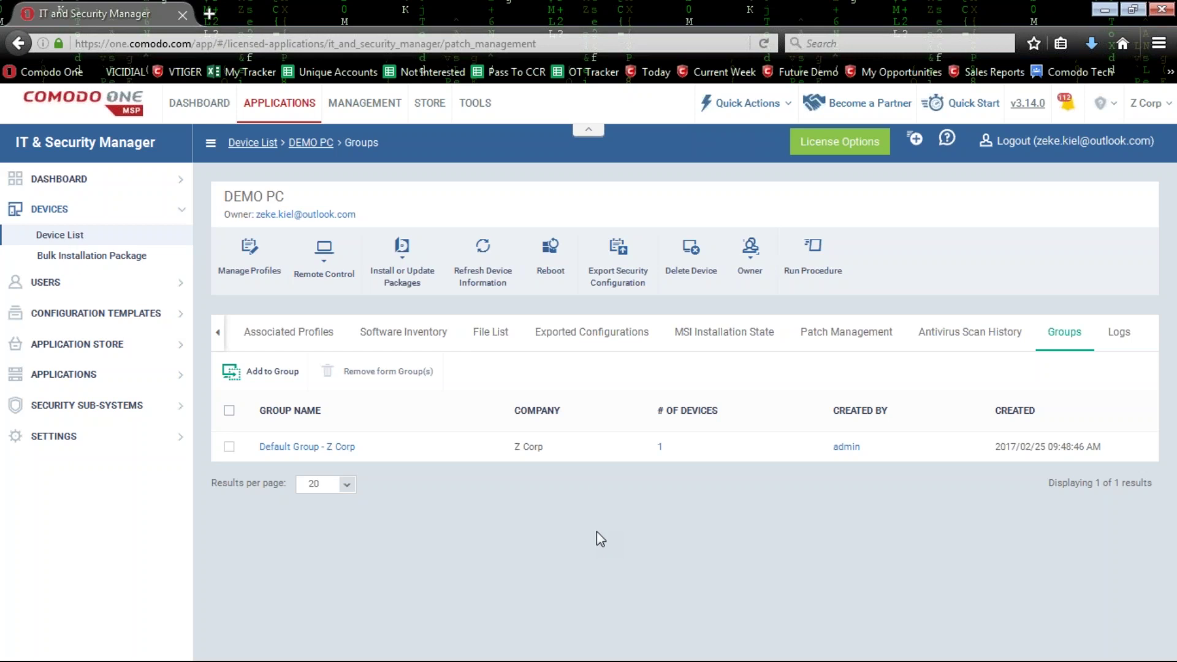
Open DEMO PC's Logs to see two Default Alerts for Recommended Performance Monitoring.
{"action": "left_click", "coordinate": [1123, 338]}
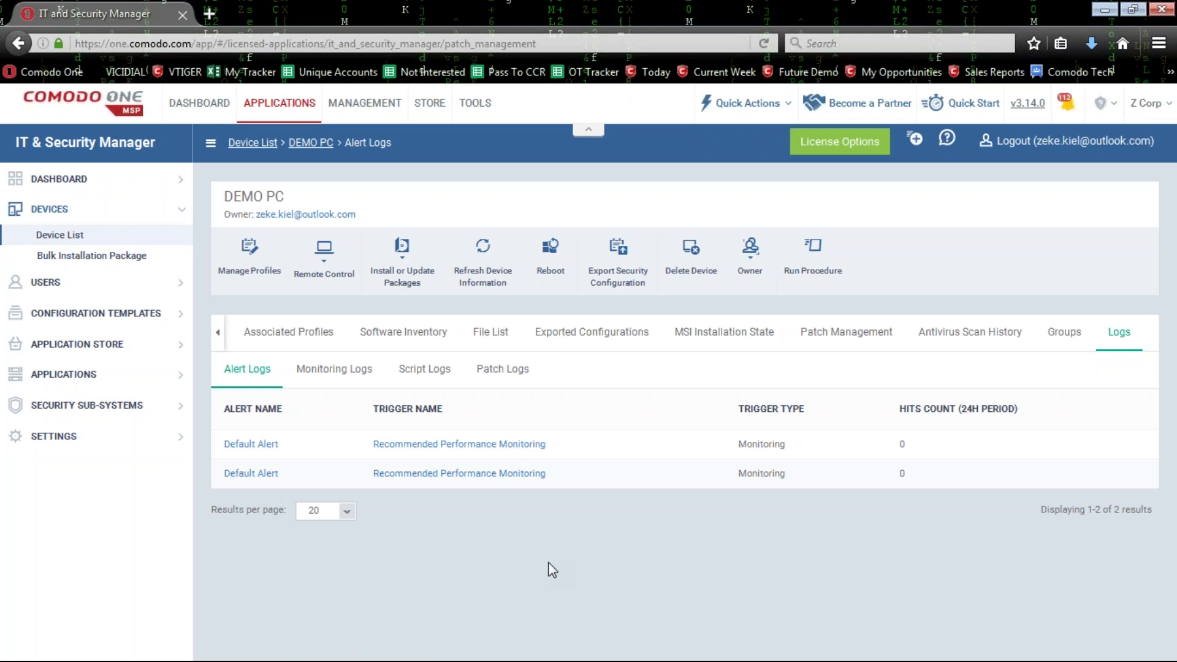
Open Configuration Templates > Alerts in a new browser tab to view the 'test' alert.
{"action": "left_click", "coordinate": [334, 369]}
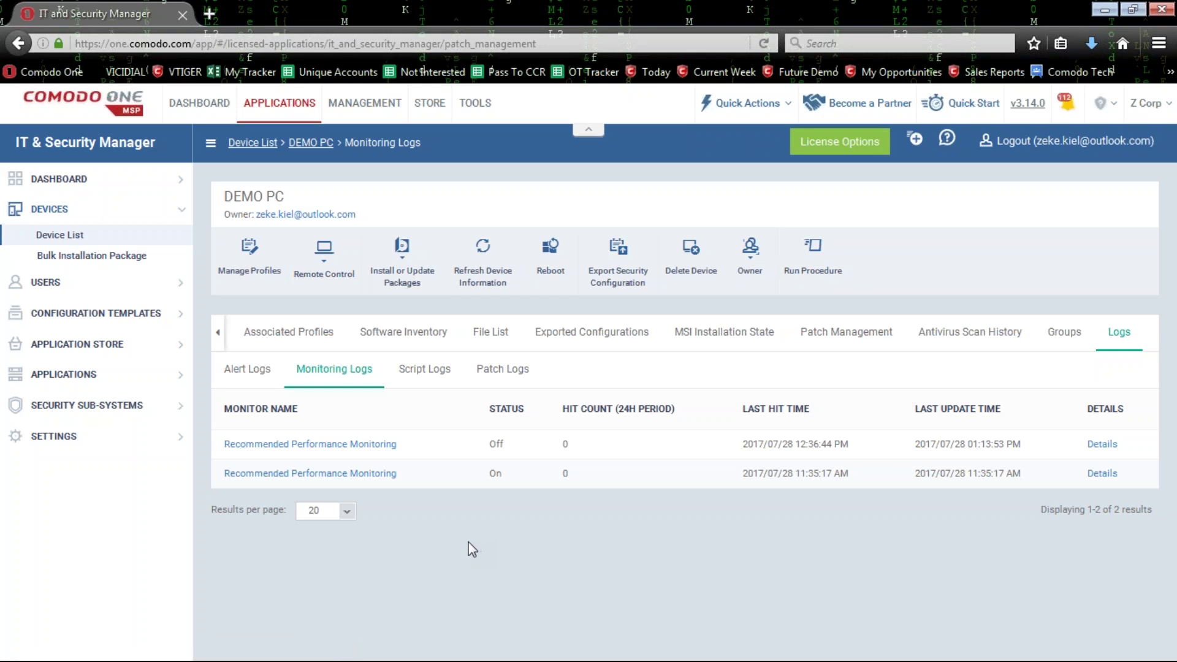
{"action": "left_click", "coordinate": [126, 319]}
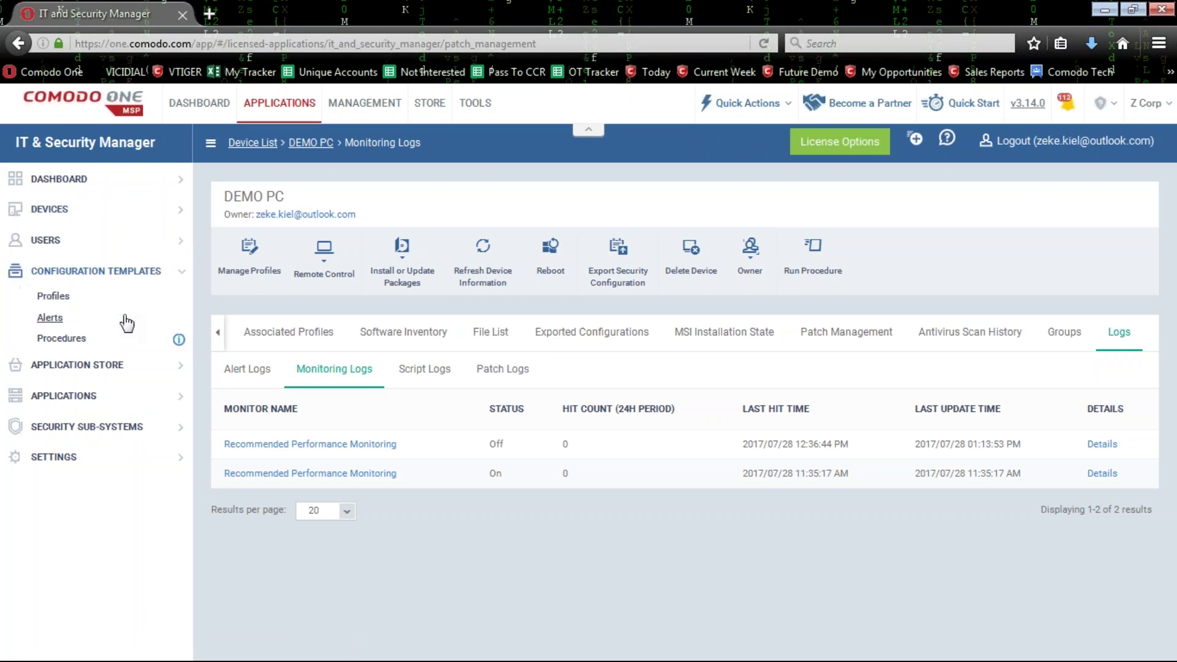
{"action": "right_click", "coordinate": [68, 322]}
{"action": "left_click", "coordinate": [98, 332]}
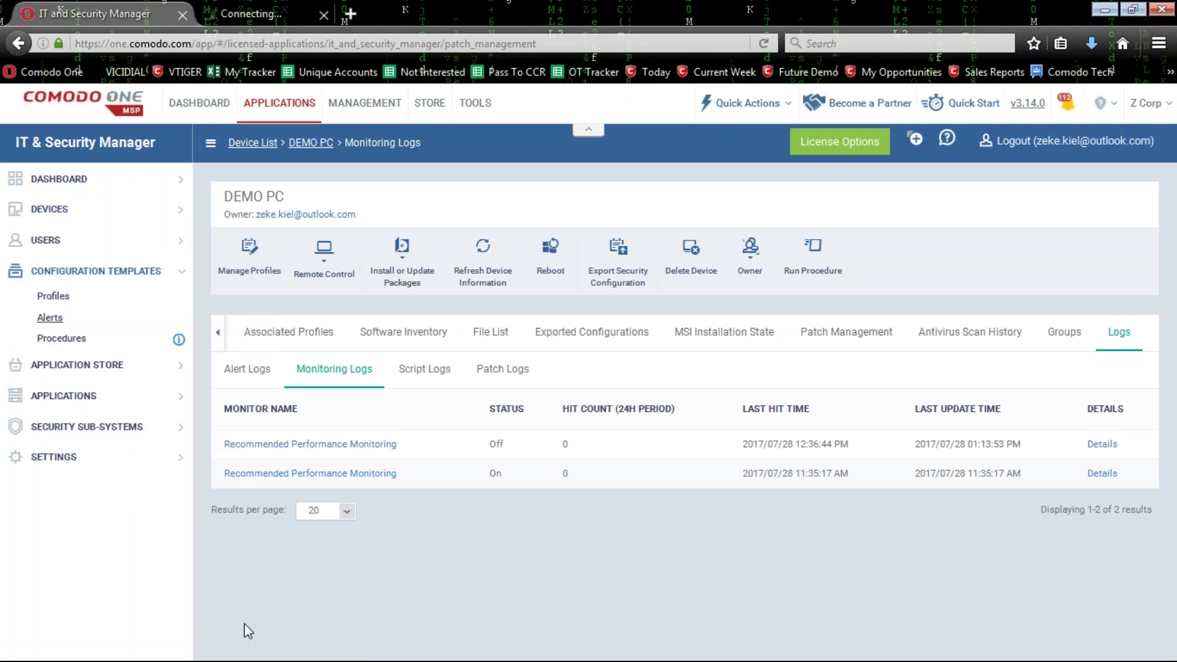
{"action": "left_click", "coordinate": [256, 374]}
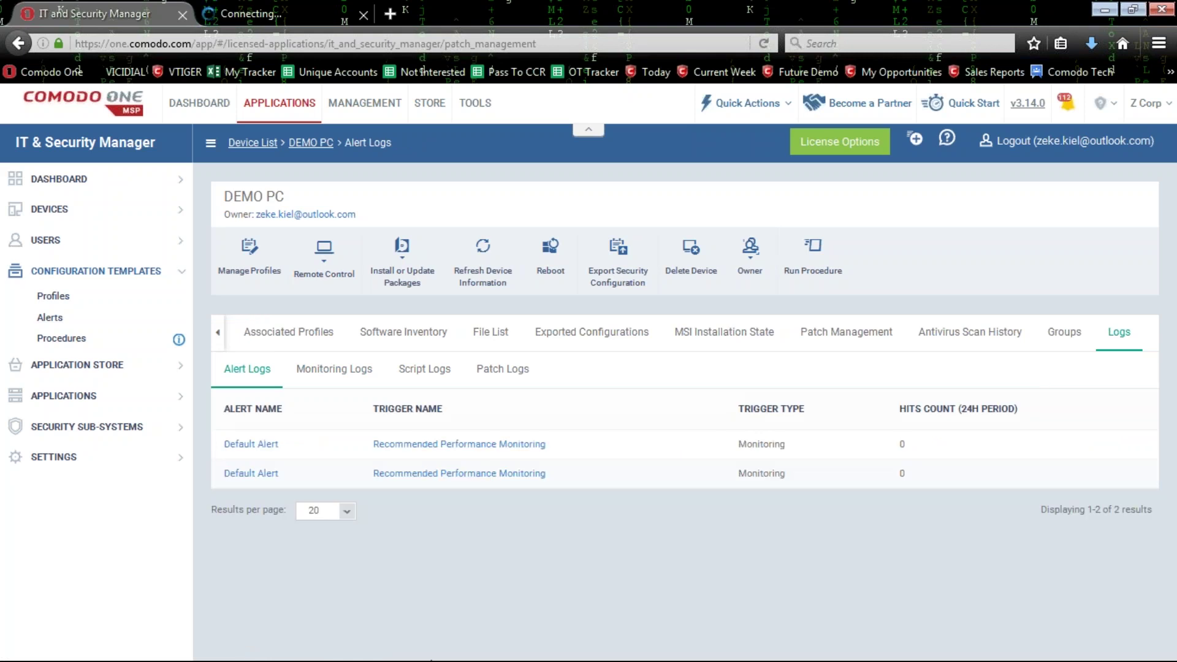
{"action": "left_click", "coordinate": [274, 22]}
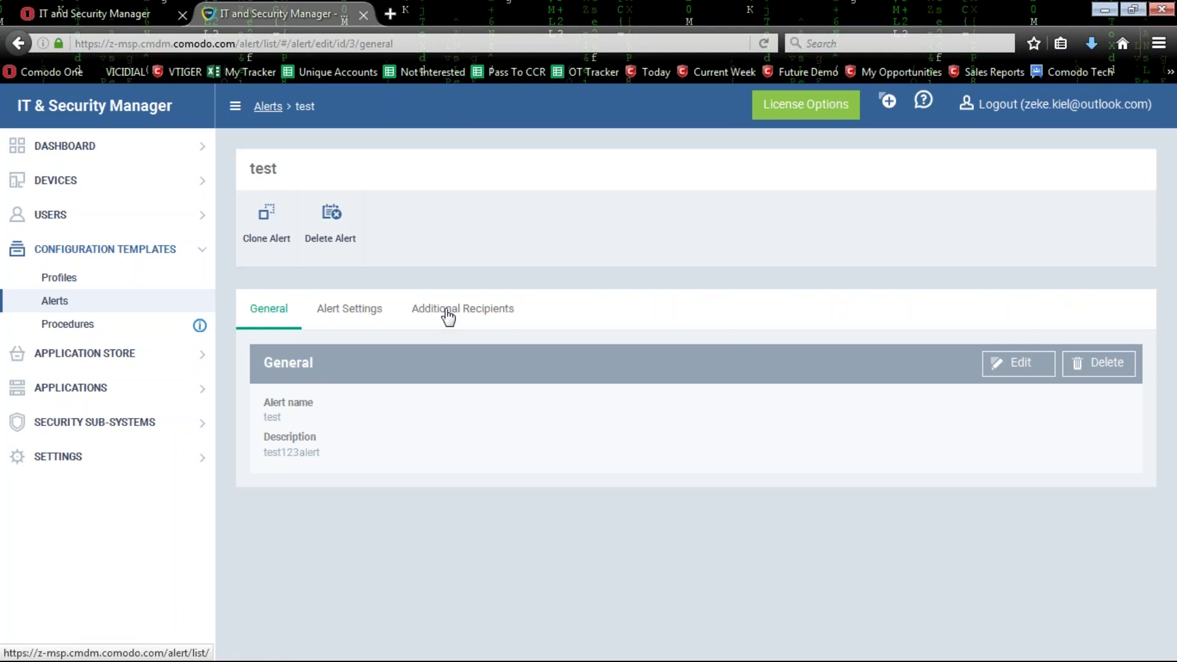
Review the test alert's Additional Recipients settings in edit mode, then close the second alerts tab.
{"action": "left_click", "coordinate": [454, 313]}
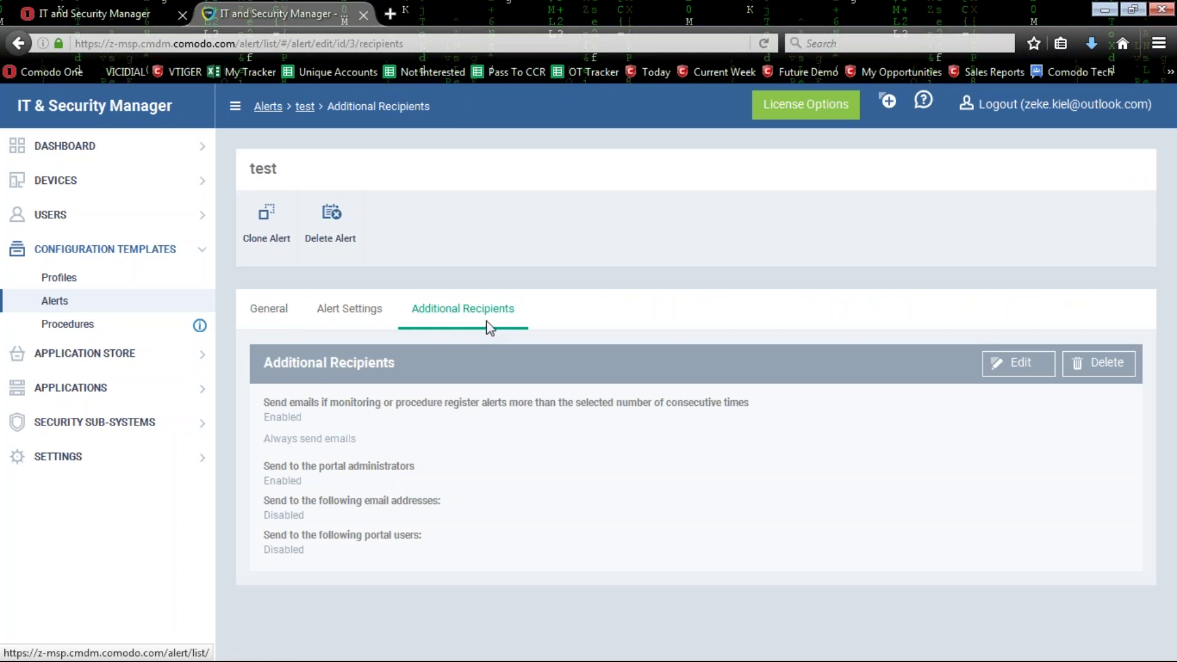
{"action": "double_click", "coordinate": [263, 169]}
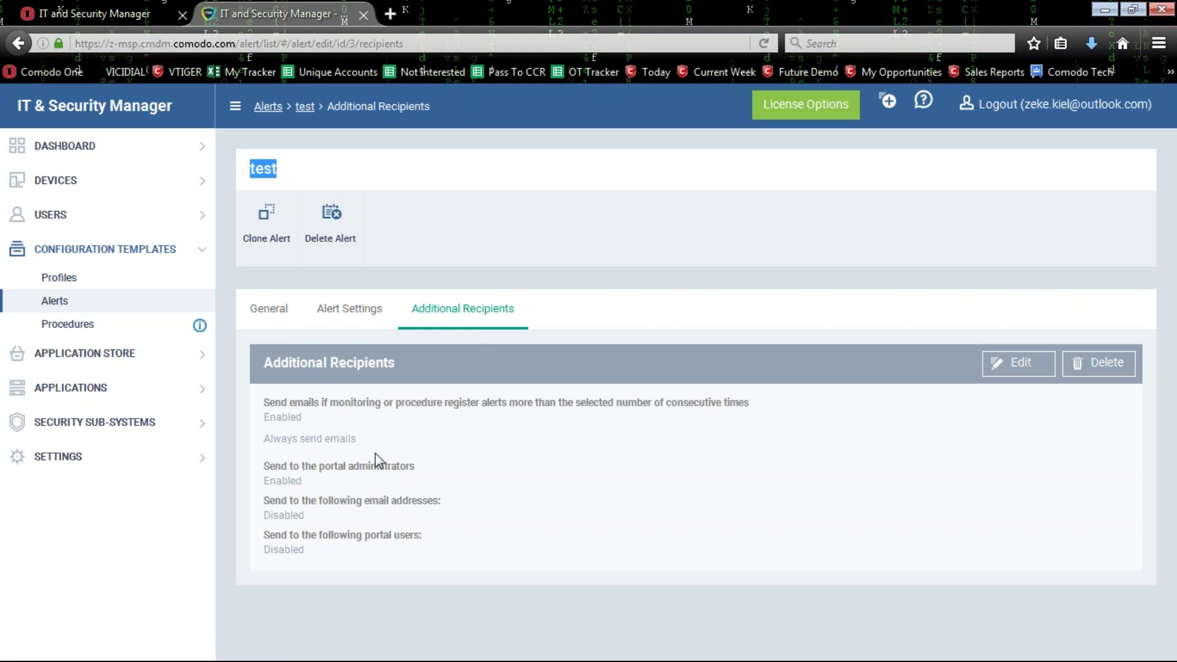
{"action": "left_click", "coordinate": [1014, 362]}
{"action": "scroll", "coordinate": [432, 493], "scroll_direction": "down", "scroll_amount": 1}
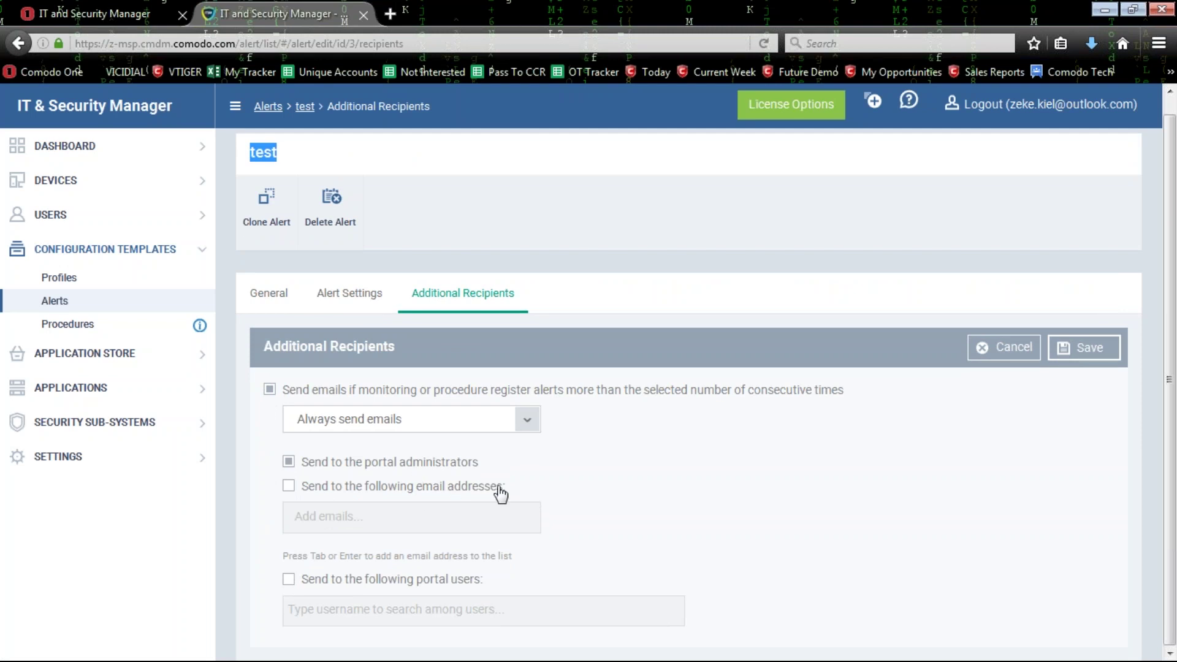
{"action": "left_click", "coordinate": [364, 15]}
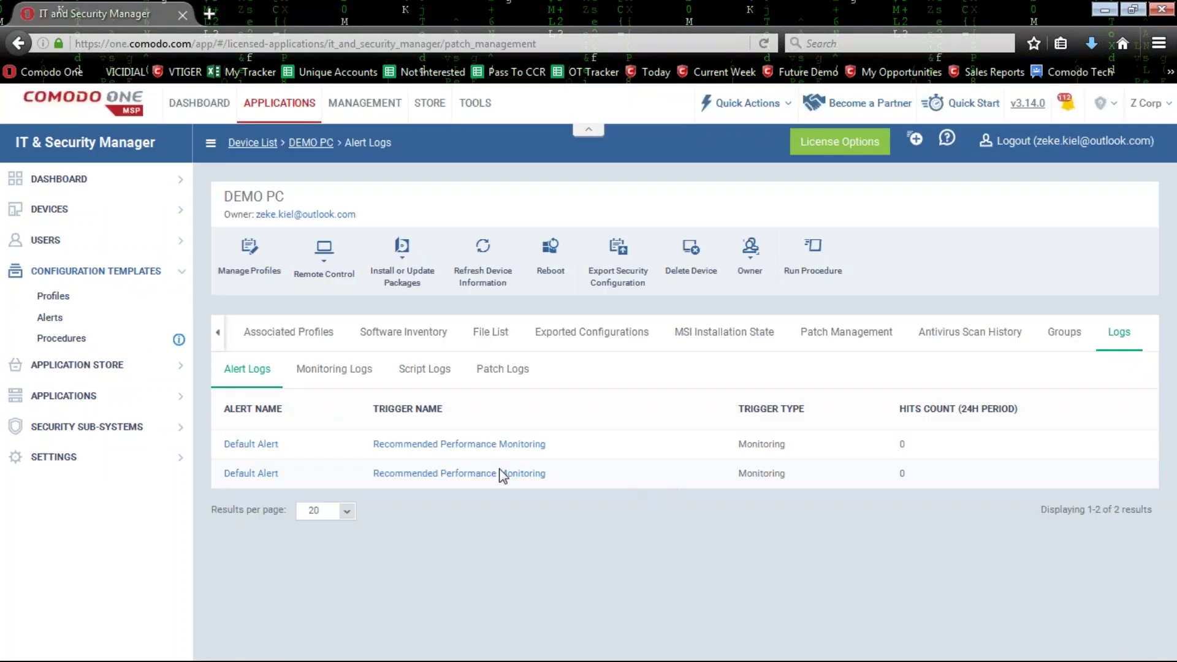
Switch between DEMO PC's Monitoring Logs and Alert Logs, highlighting the first monitor's name.
{"action": "left_click", "coordinate": [331, 370]}
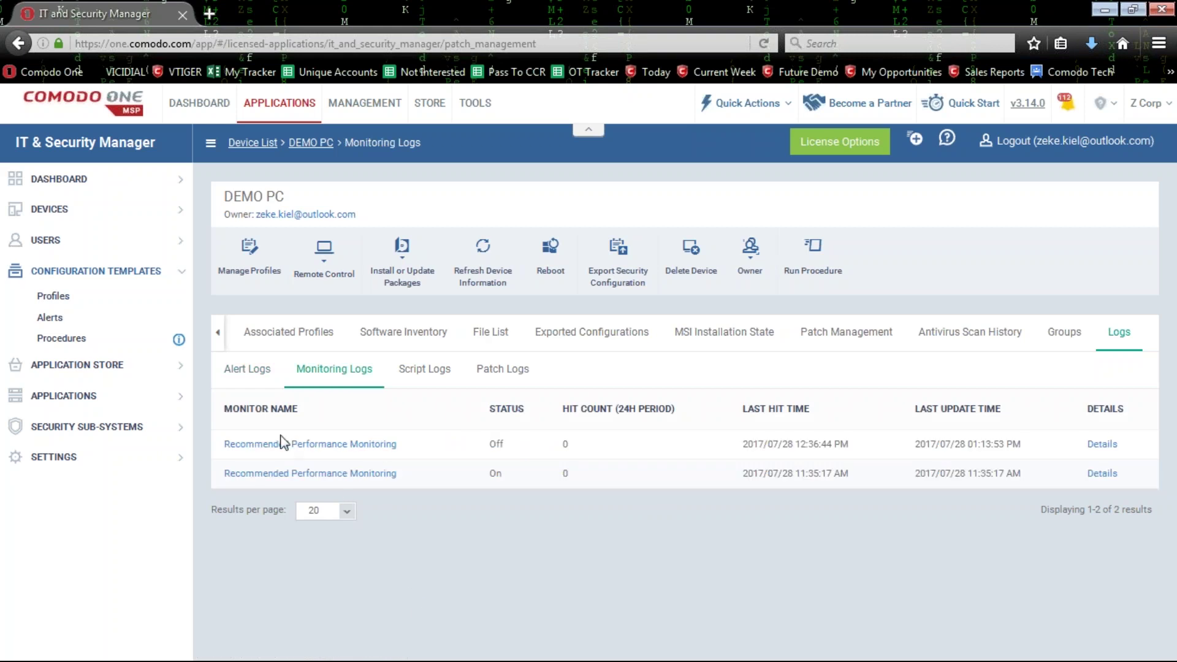
{"action": "left_click", "coordinate": [252, 371]}
{"action": "left_click", "coordinate": [325, 372]}
{"action": "left_click_drag", "start_coordinate": [407, 442], "coordinate": [224, 439]}
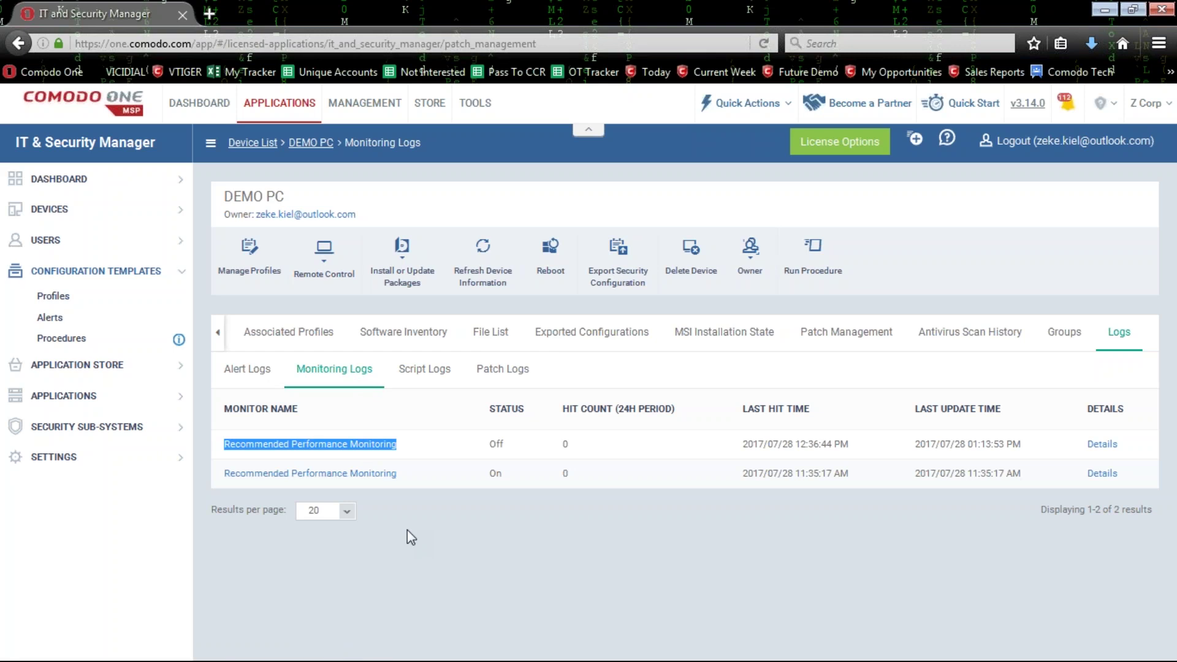
Check DEMO PC's empty Script Logs and Patch Logs, then open Procedures in a new browser tab.
{"action": "left_click", "coordinate": [424, 368]}
{"action": "left_click", "coordinate": [527, 378]}
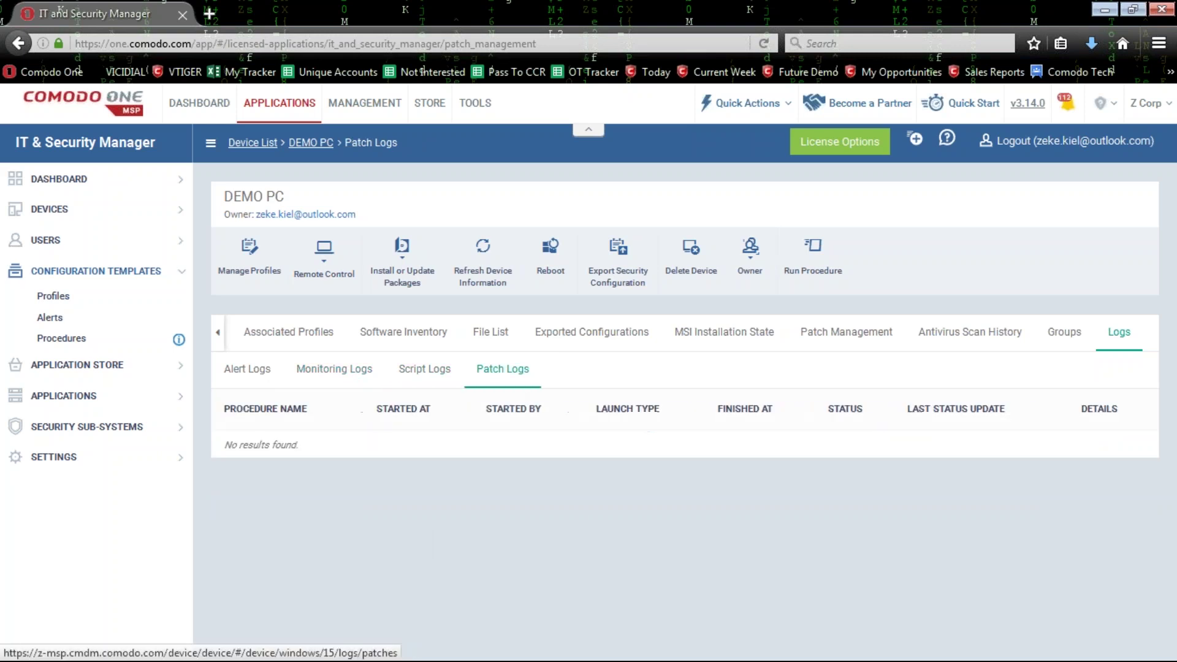
{"action": "left_click", "coordinate": [436, 377]}
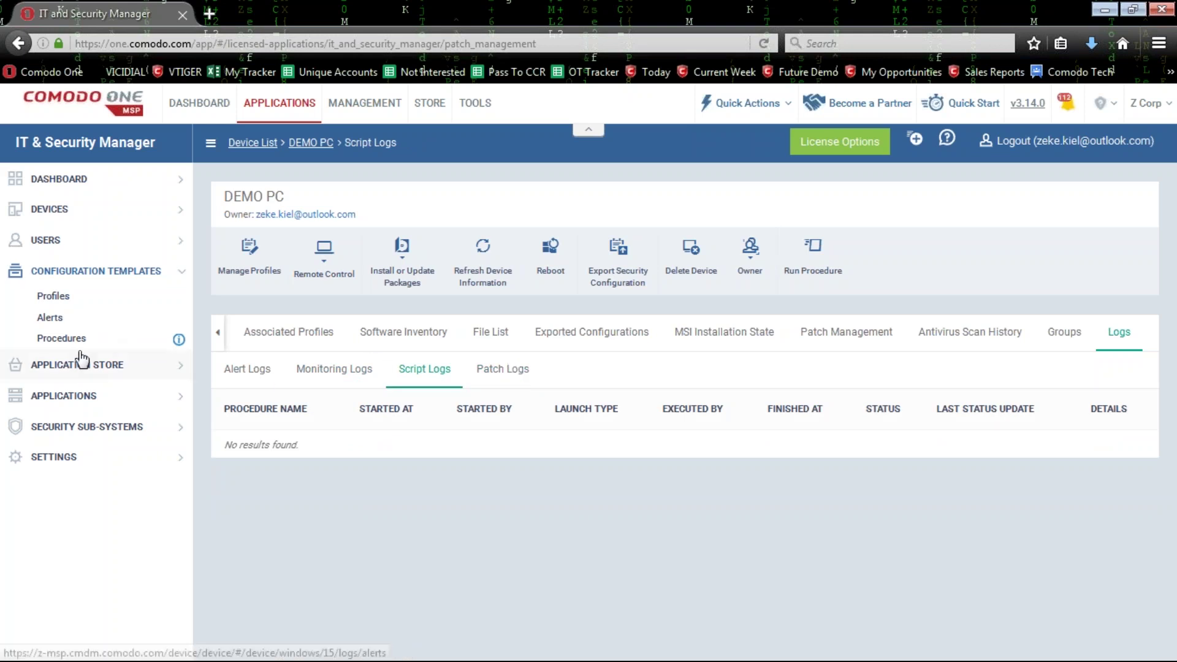
{"action": "right_click", "coordinate": [103, 348]}
{"action": "left_click", "coordinate": [141, 356]}
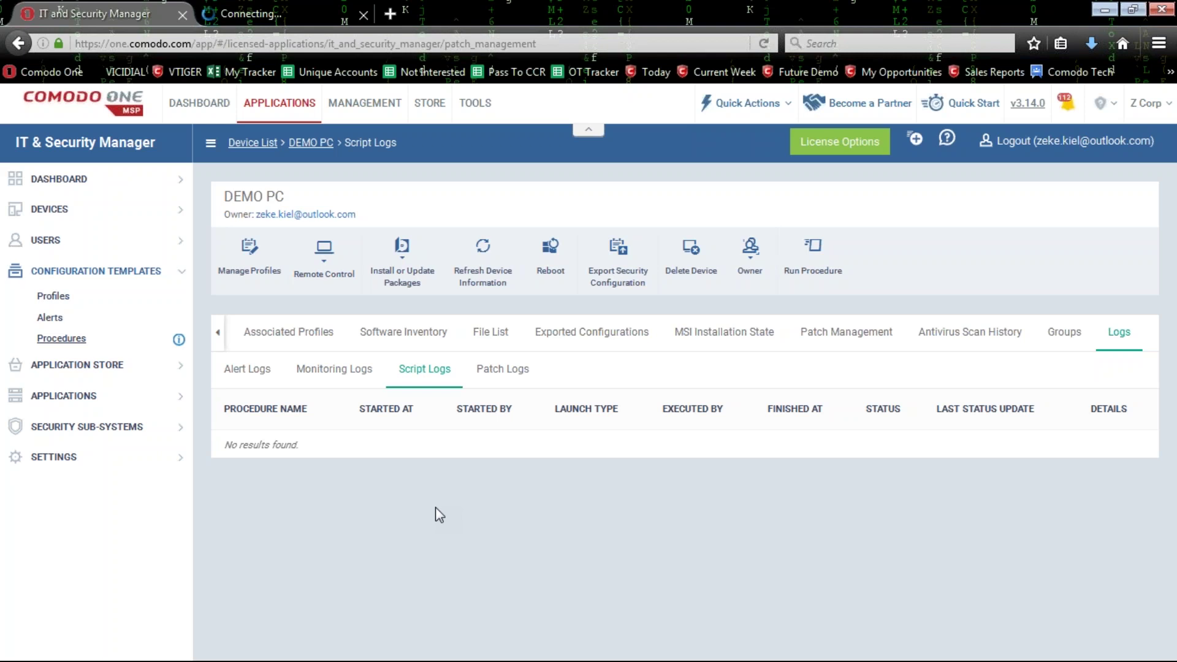
Open and dismiss the Run Procedure dialog, then toggle between Patch Logs and Script Logs.
{"action": "left_click", "coordinate": [815, 261]}
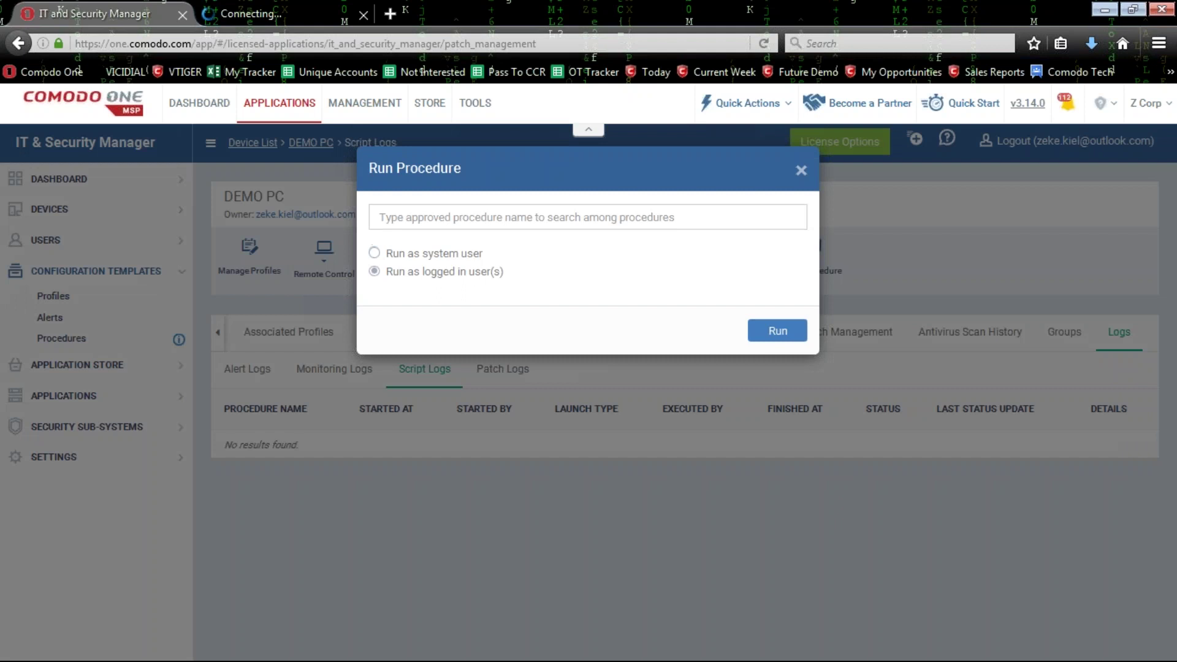
{"action": "left_click", "coordinate": [584, 219]}
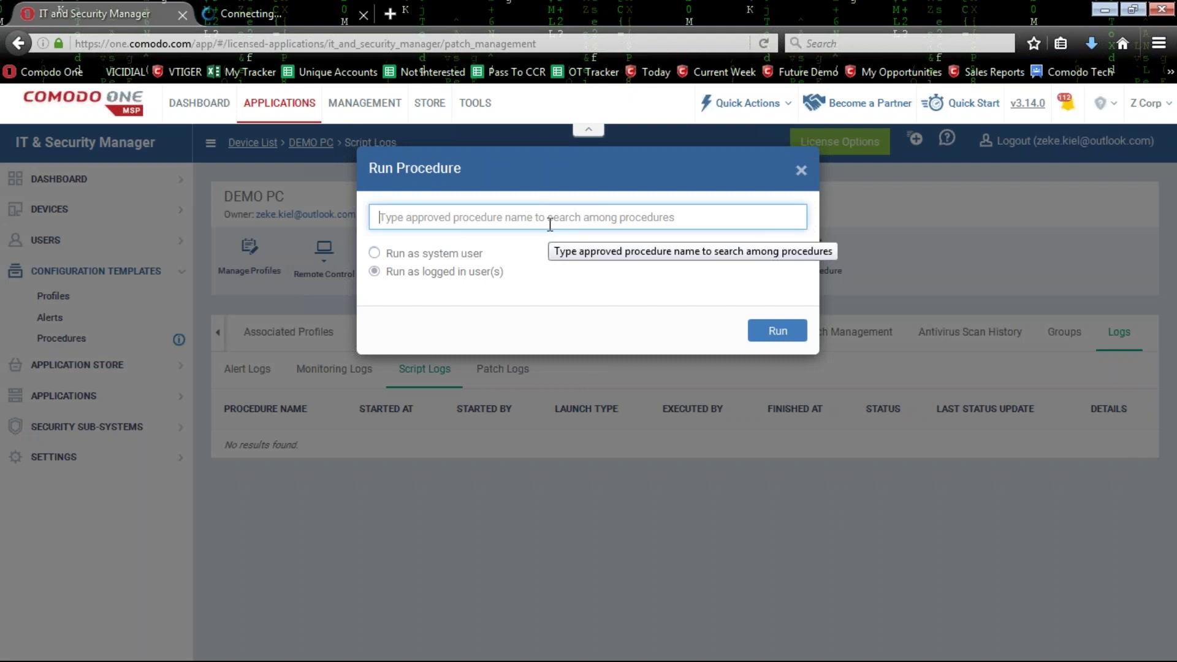
{"action": "left_click", "coordinate": [801, 171]}
{"action": "left_click", "coordinate": [499, 370]}
{"action": "left_click", "coordinate": [453, 370]}
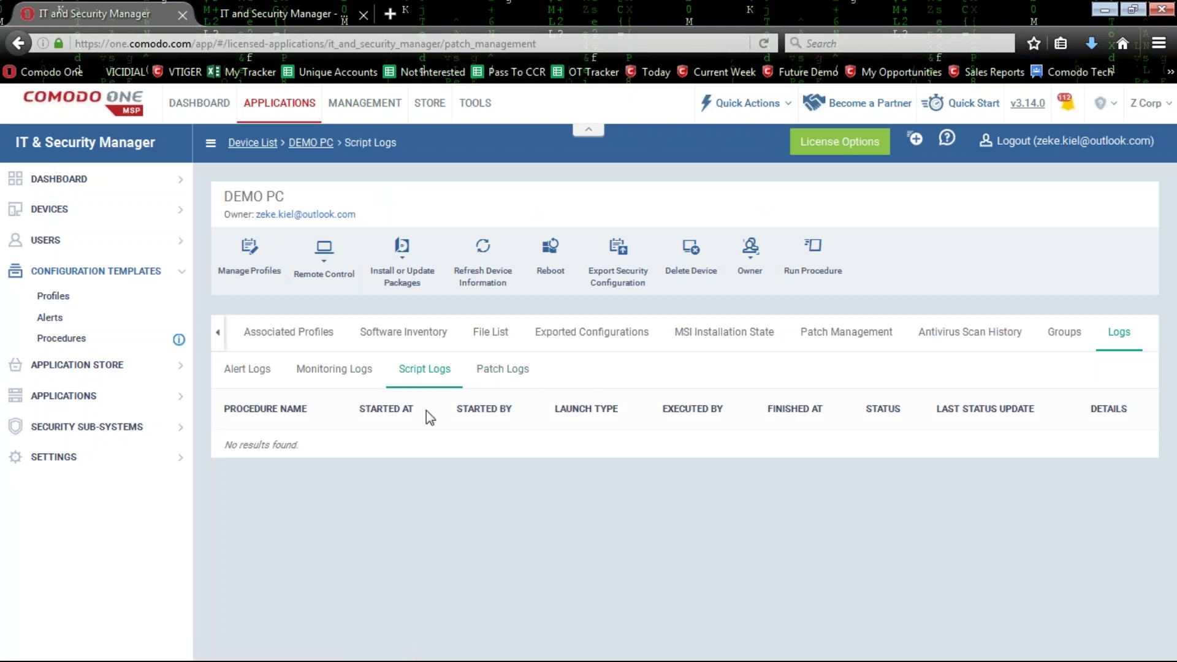
Close the extra Procedures tab and reopen Procedures in a fresh browser tab.
{"action": "left_click", "coordinate": [294, 13]}
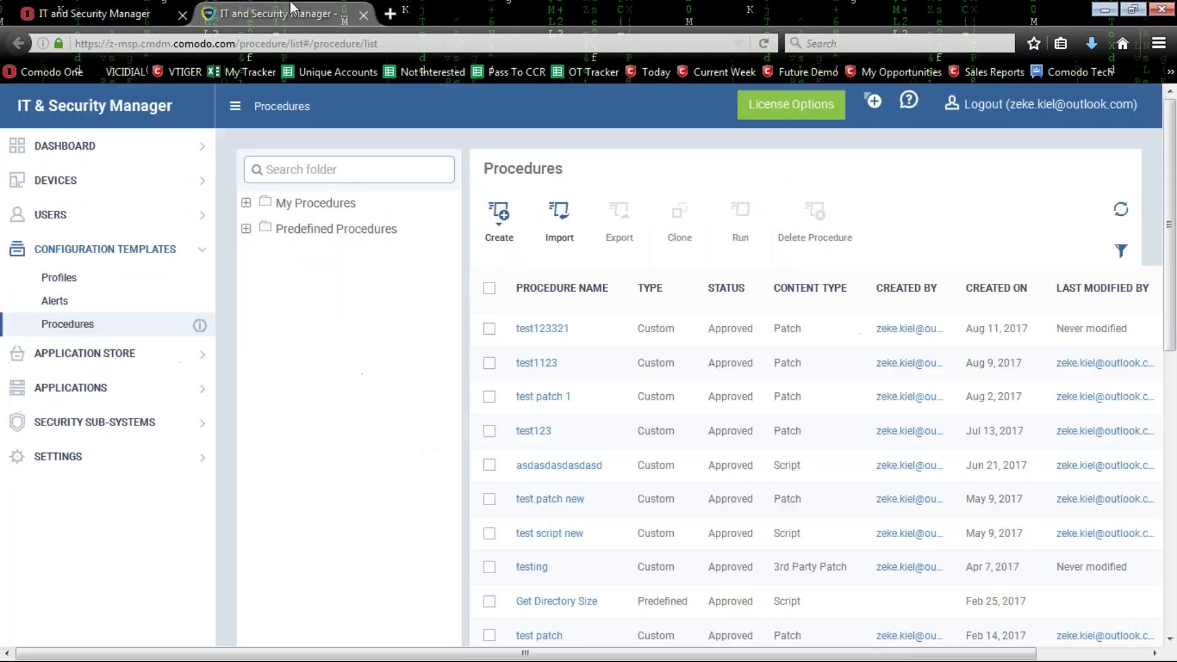
{"action": "left_click", "coordinate": [363, 15]}
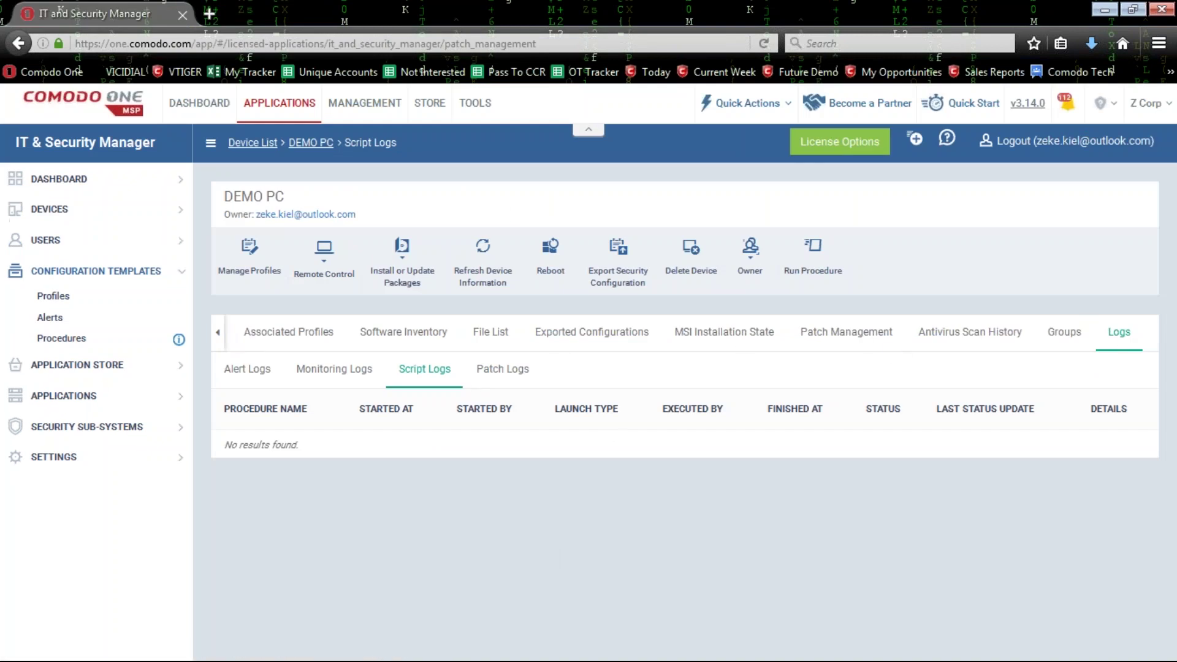
{"action": "left_click", "coordinate": [218, 332]}
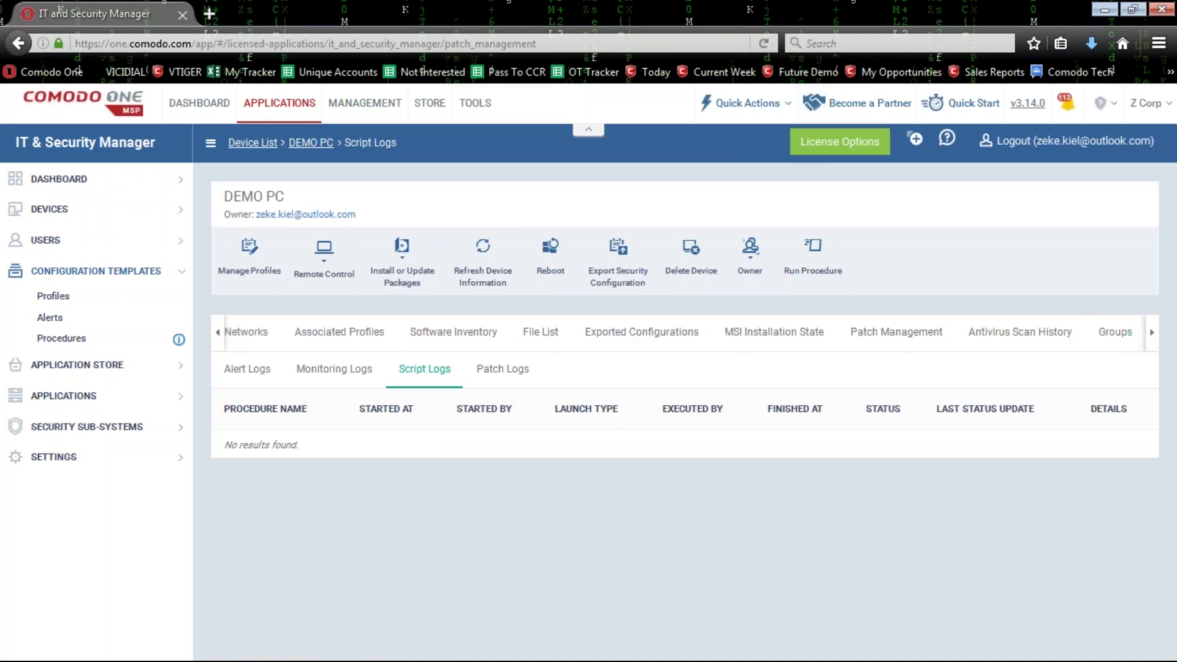
{"action": "left_click", "coordinate": [219, 334]}
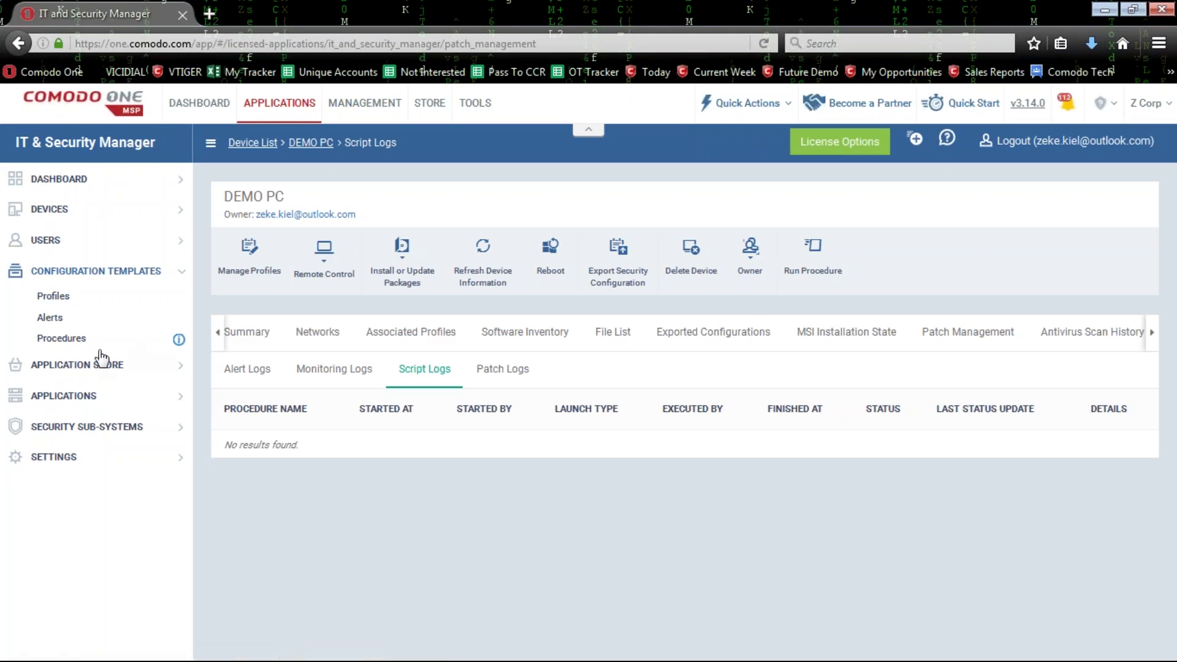
{"action": "right_click", "coordinate": [89, 341]}
{"action": "left_click", "coordinate": [122, 354]}
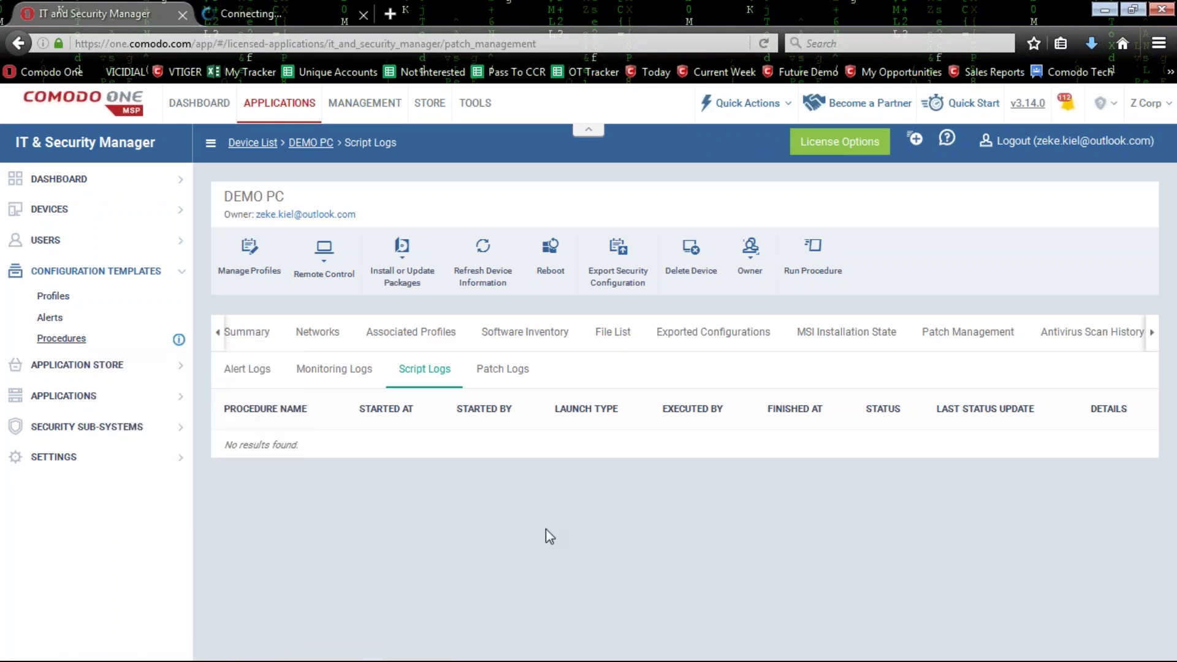
{"action": "left_click", "coordinate": [300, 18]}
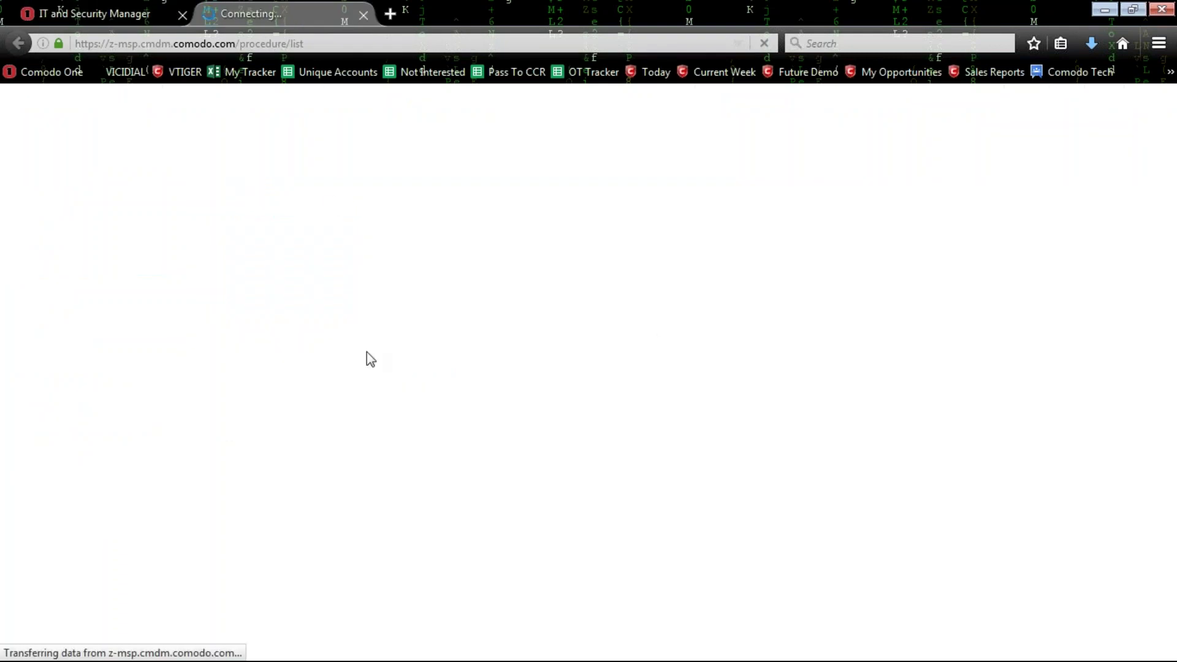
{"action": "left_click", "coordinate": [83, 8]}
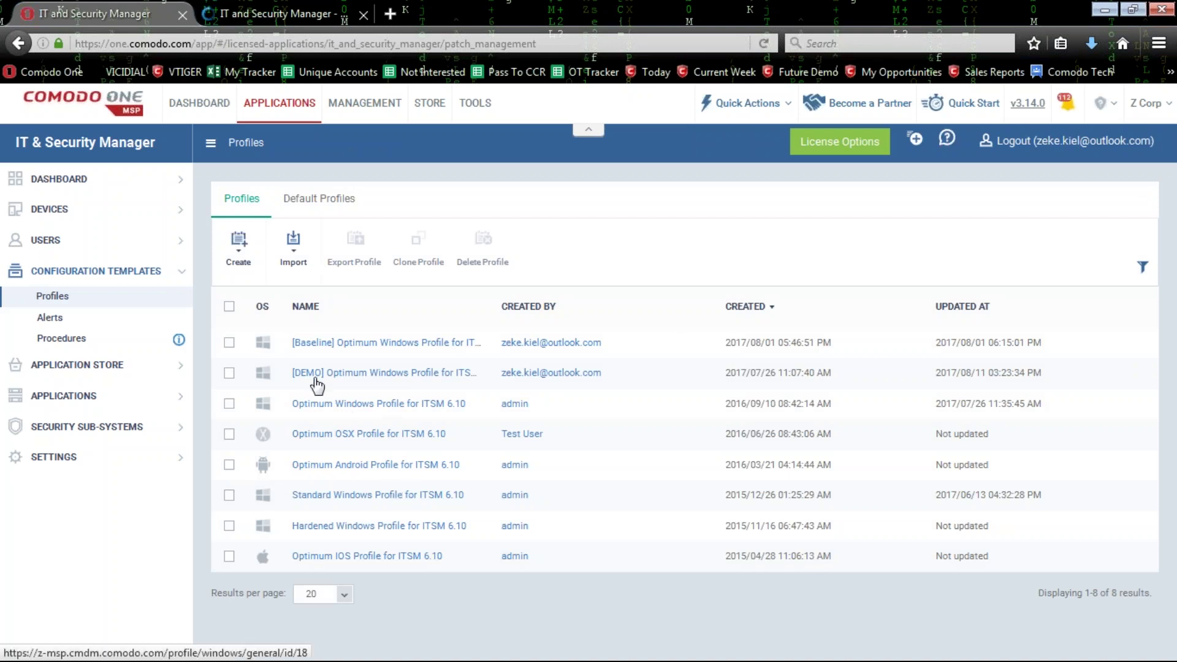
Open the [DEMO] Optimum Windows Profile for ITSM 6.8 and highlight its name in General Settings.
{"action": "left_click", "coordinate": [424, 558]}
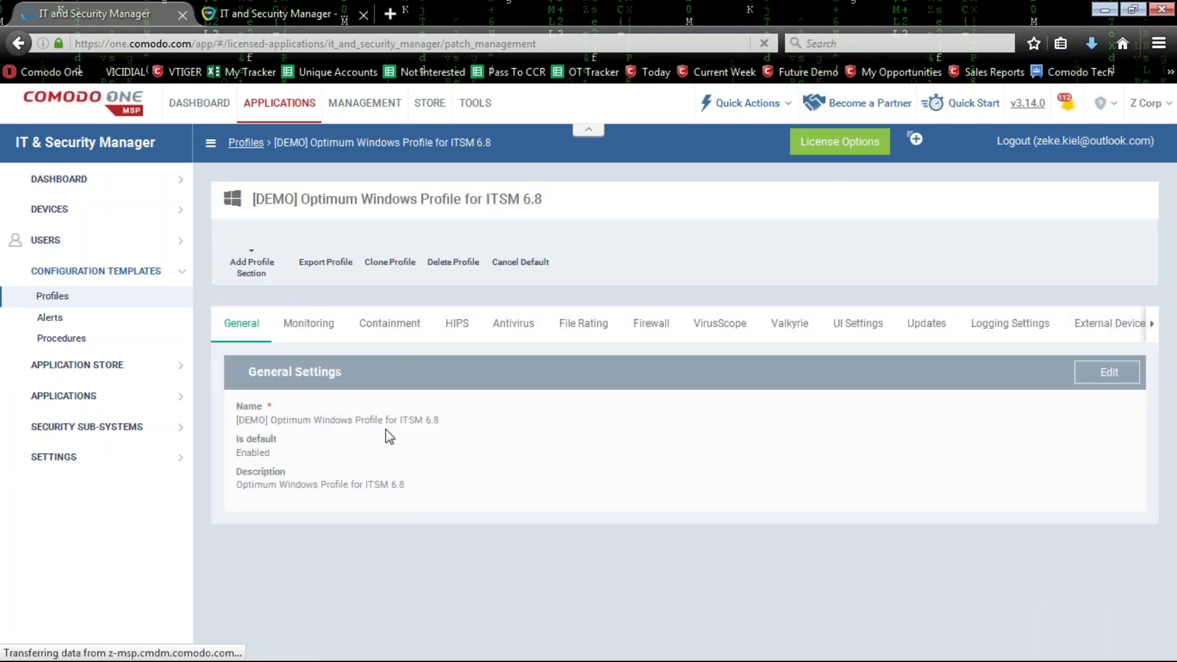
{"action": "left_click_drag", "start_coordinate": [556, 205], "coordinate": [250, 199]}
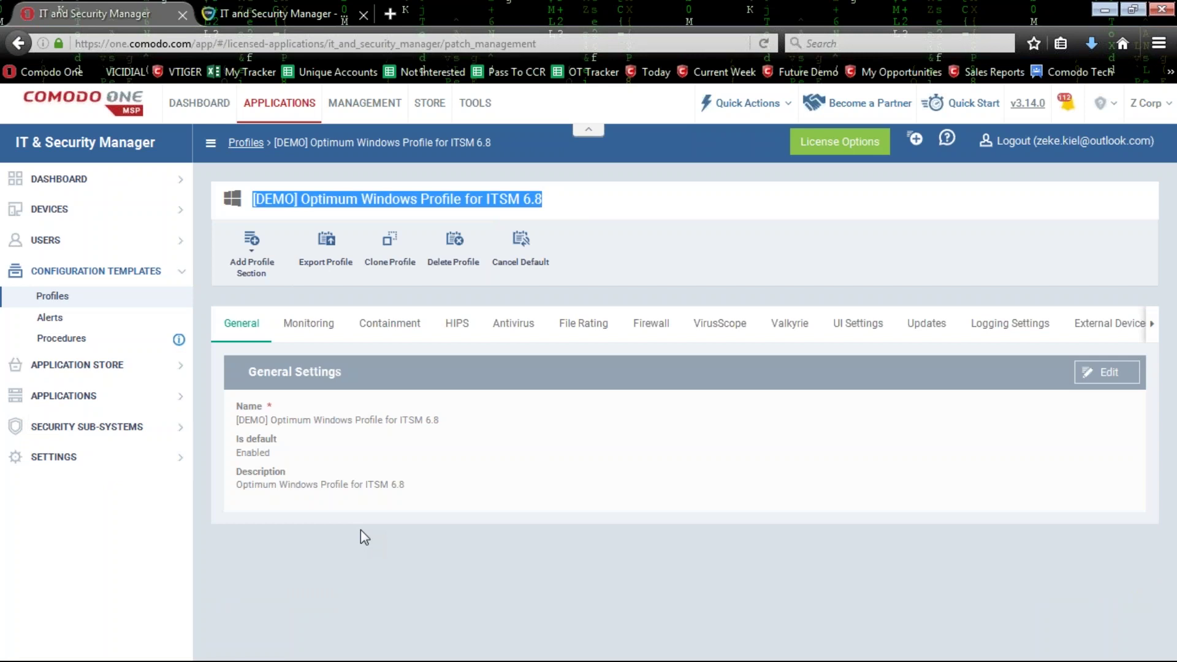
{"action": "left_click", "coordinate": [544, 409]}
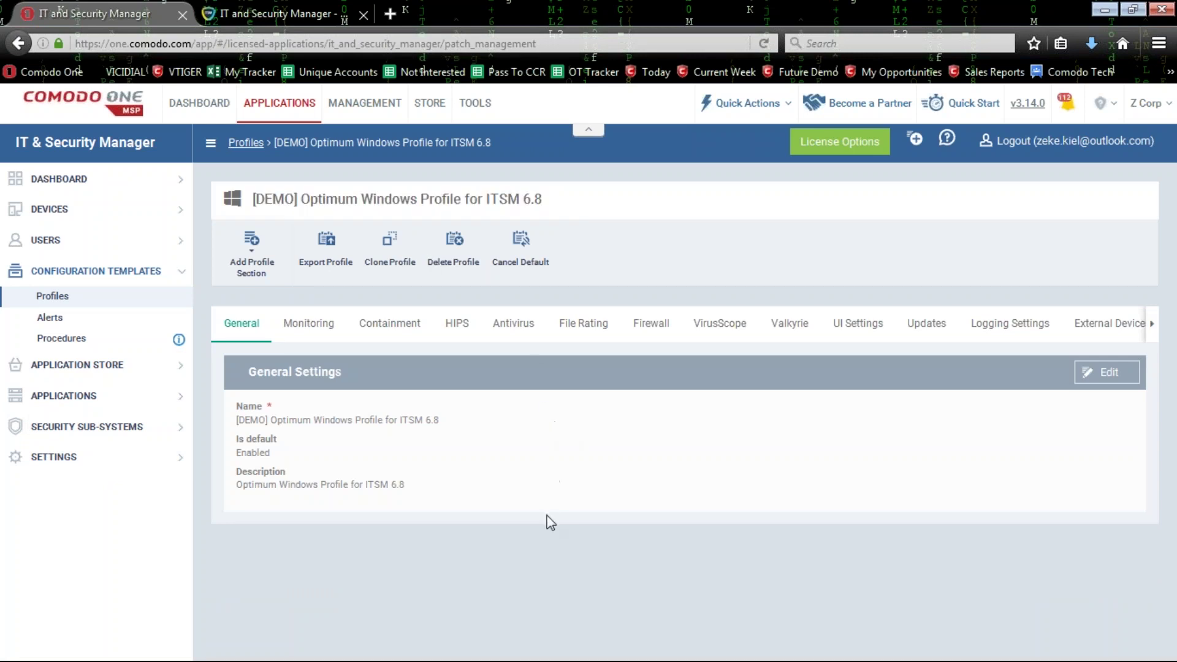
Add a Procedures section to the profile and bring up the Add Existing Procedure dialog.
{"action": "left_click", "coordinate": [247, 265]}
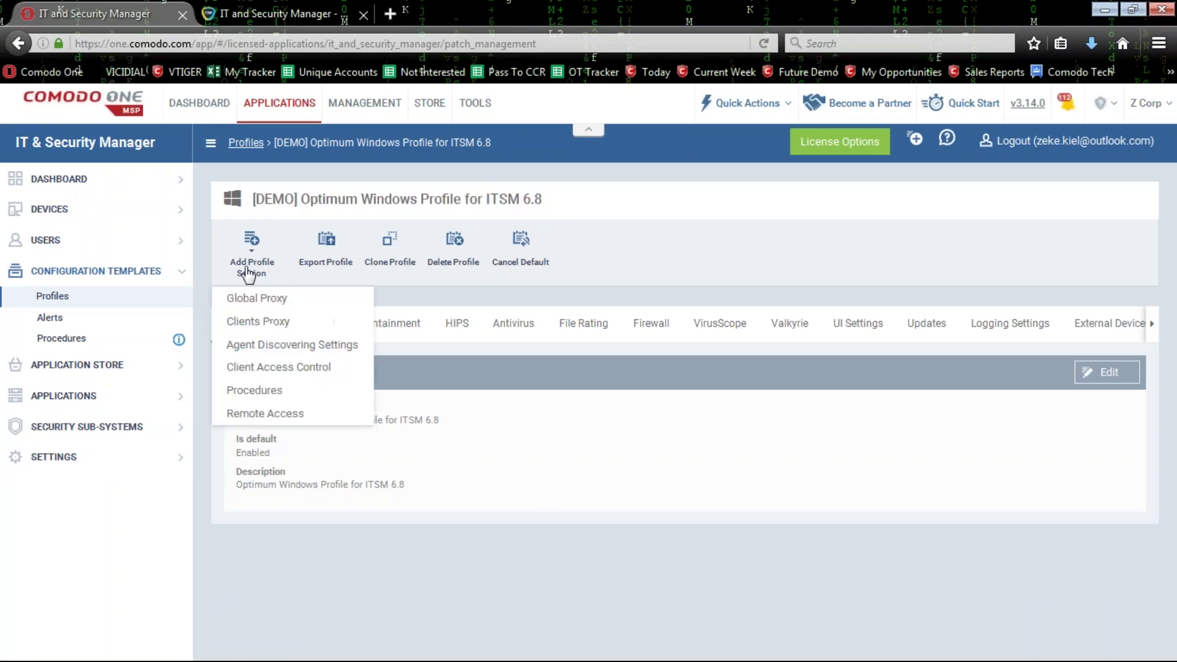
{"action": "left_click", "coordinate": [297, 397]}
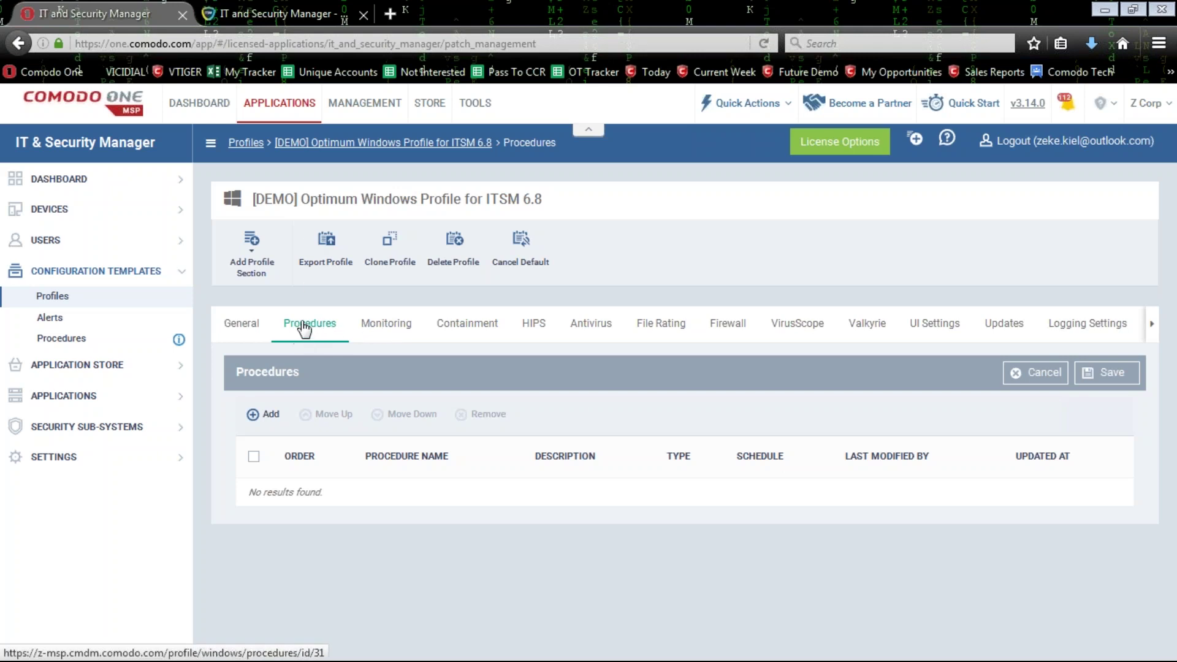
{"action": "left_click", "coordinate": [251, 251]}
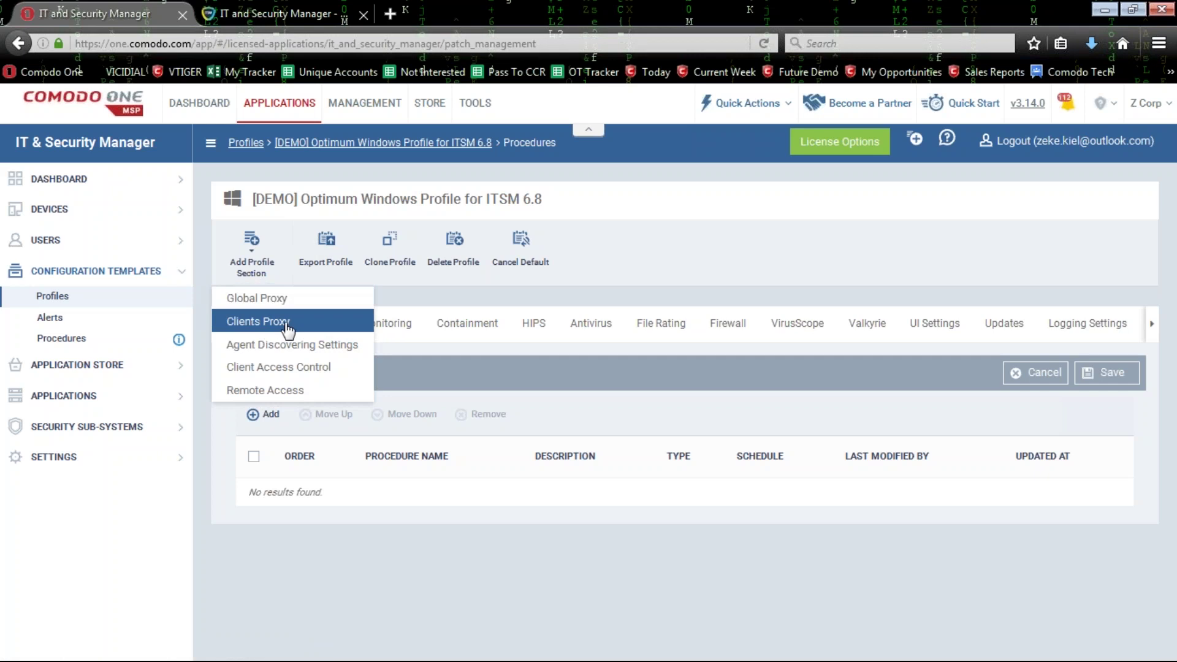
{"action": "left_click", "coordinate": [414, 555]}
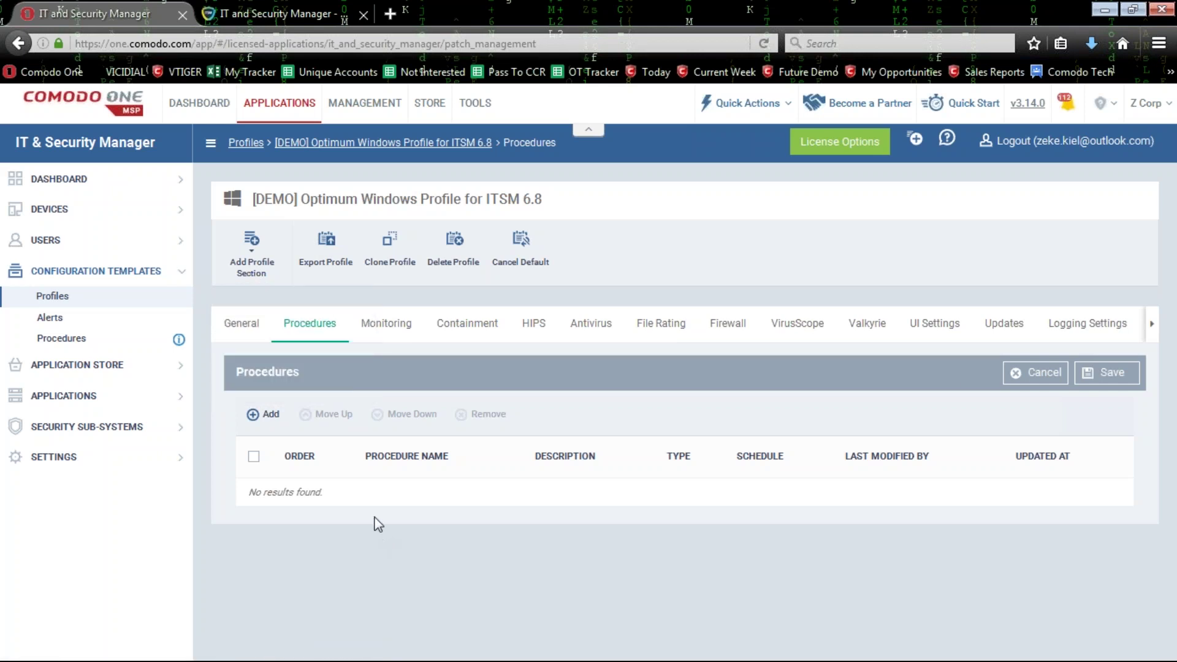
{"action": "left_click", "coordinate": [254, 414]}
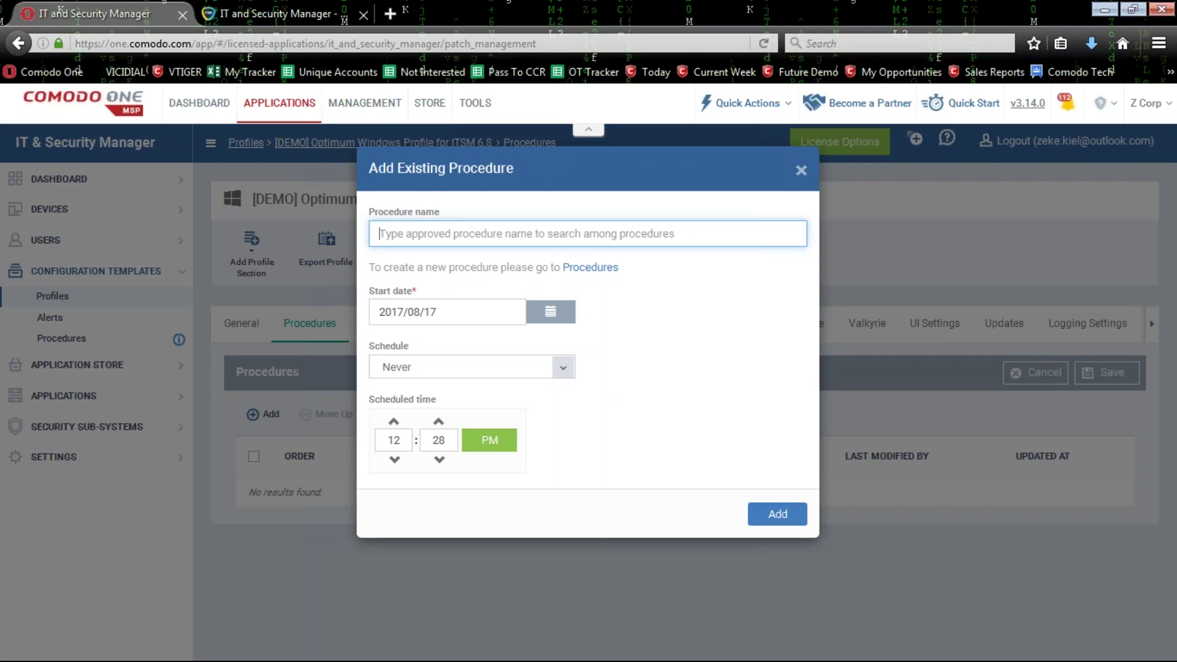
Add the Critical patch updates procedure to the profile with its schedule set to Never.
{"action": "type", "text": "scri"}
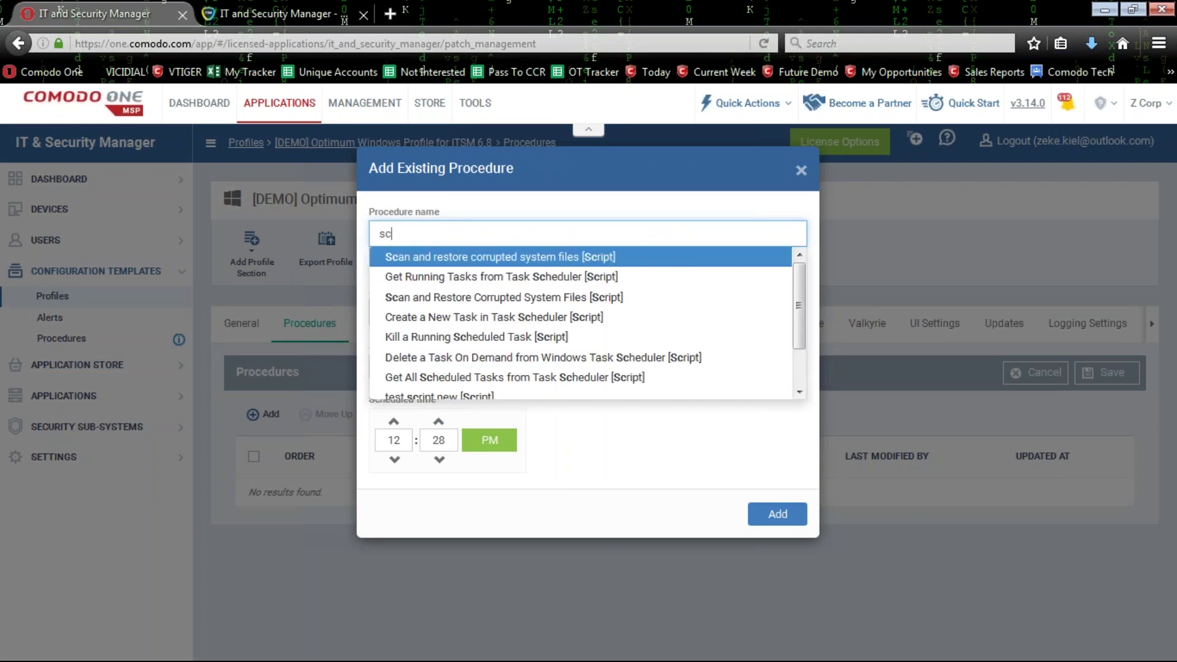
{"action": "key", "text": "BackSpace"}
{"action": "key", "text": "BackSpace"}
{"action": "key", "text": "BackSpace"}
{"action": "key", "text": "BackSpace"}
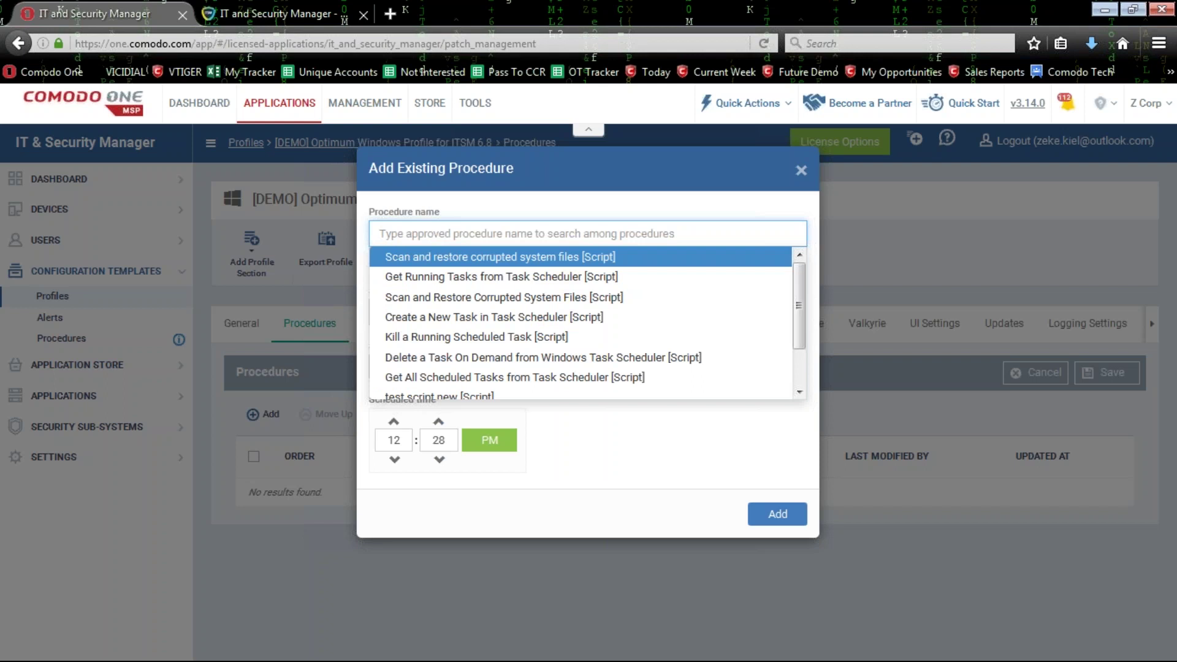
{"action": "type", "text": "criti"}
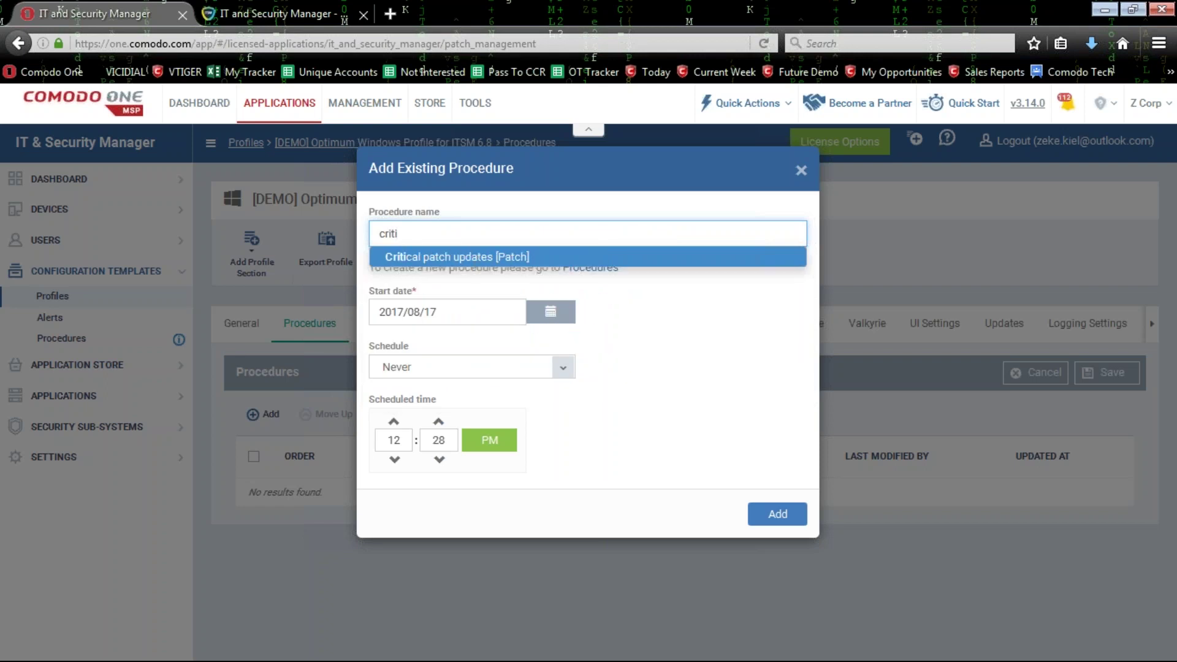
{"action": "left_click", "coordinate": [517, 258]}
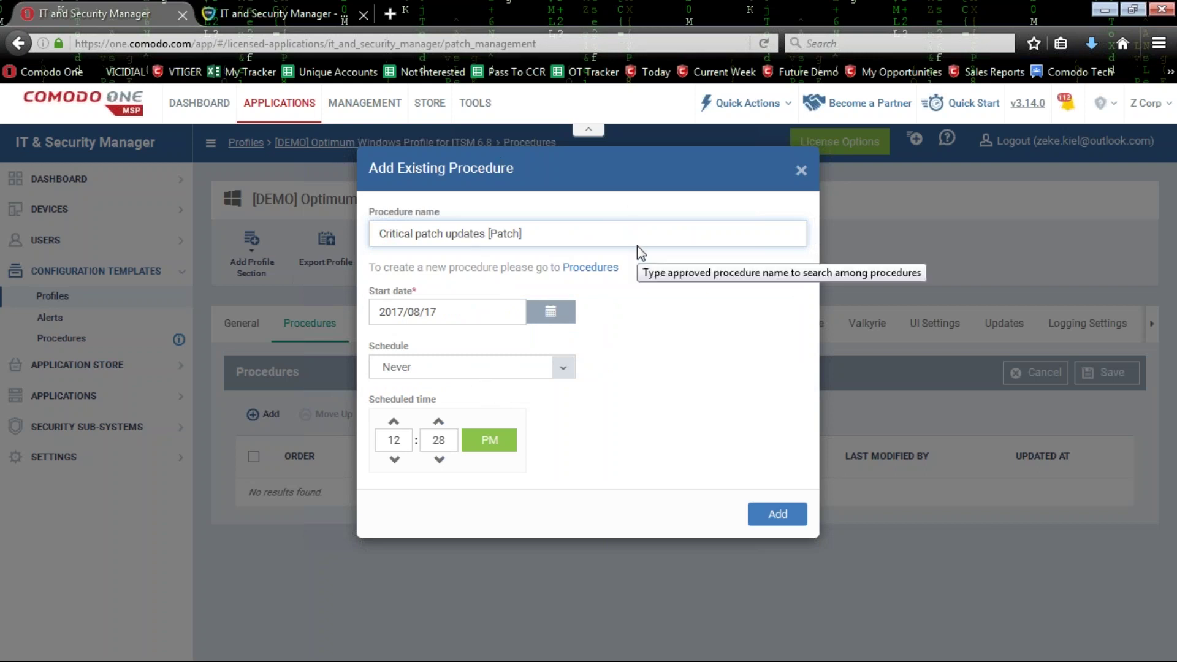
{"action": "left_click", "coordinate": [469, 282]}
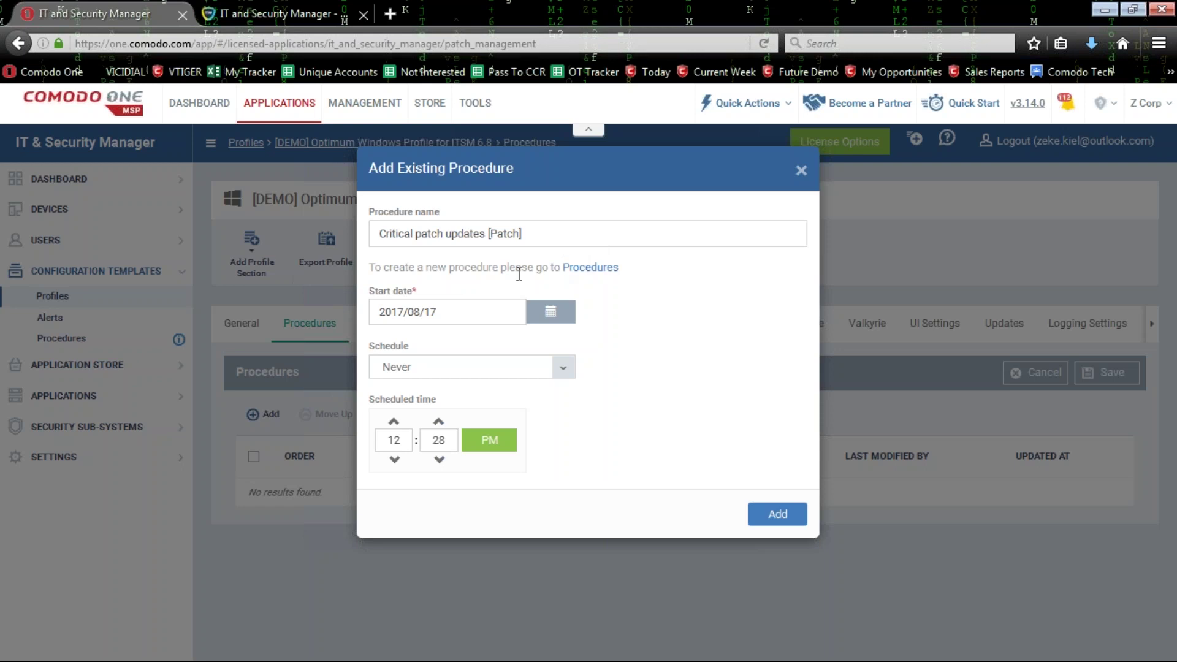
{"action": "left_click", "coordinate": [489, 313]}
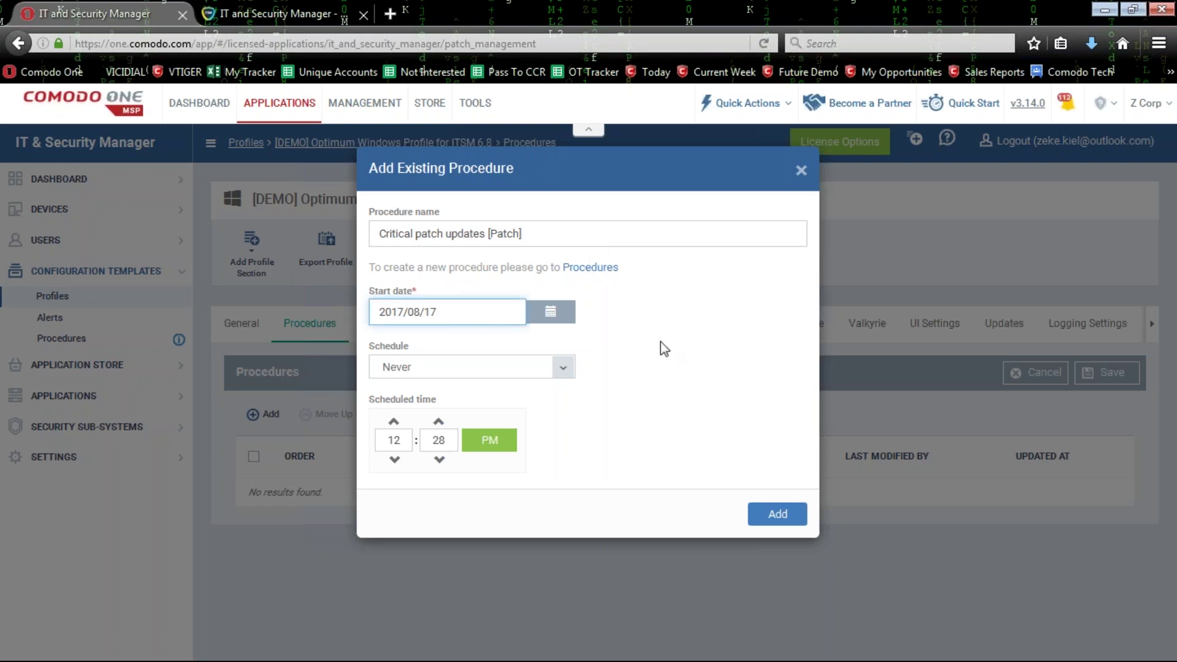
{"action": "left_click", "coordinate": [522, 374]}
{"action": "left_click", "coordinate": [526, 386]}
{"action": "left_click", "coordinate": [774, 515]}
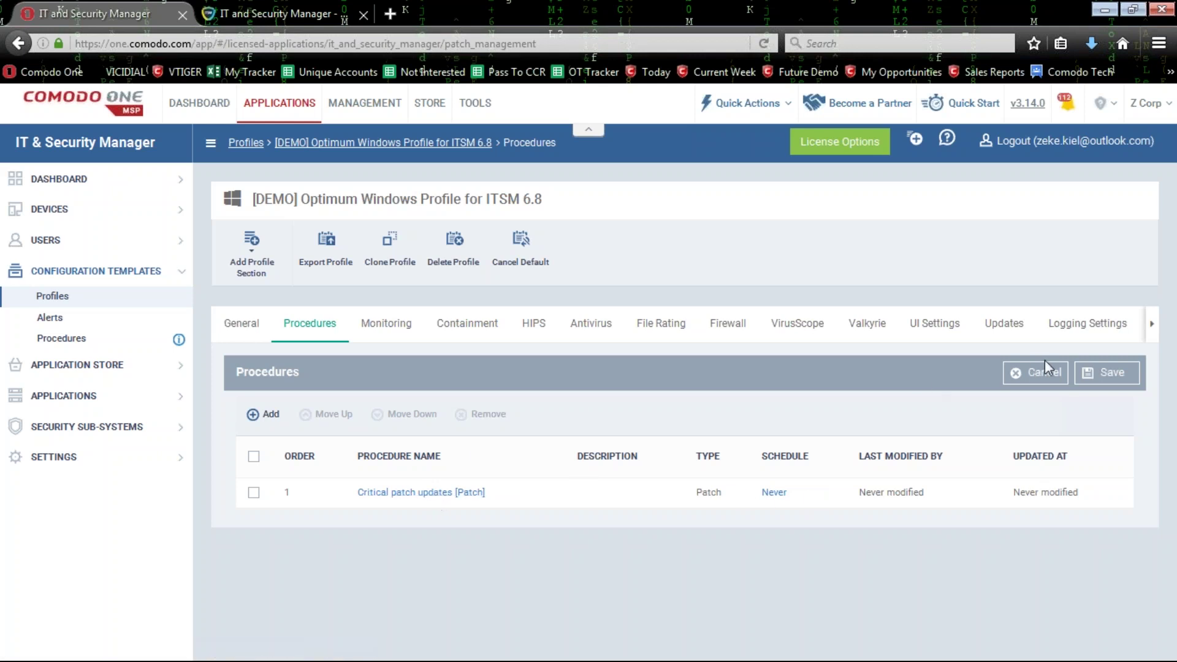
Remove Critical patch updates from the profile, cancel the changes, and move to the Procedures tab.
{"action": "left_click", "coordinate": [253, 492]}
{"action": "left_click", "coordinate": [485, 413]}
{"action": "left_click", "coordinate": [700, 259]}
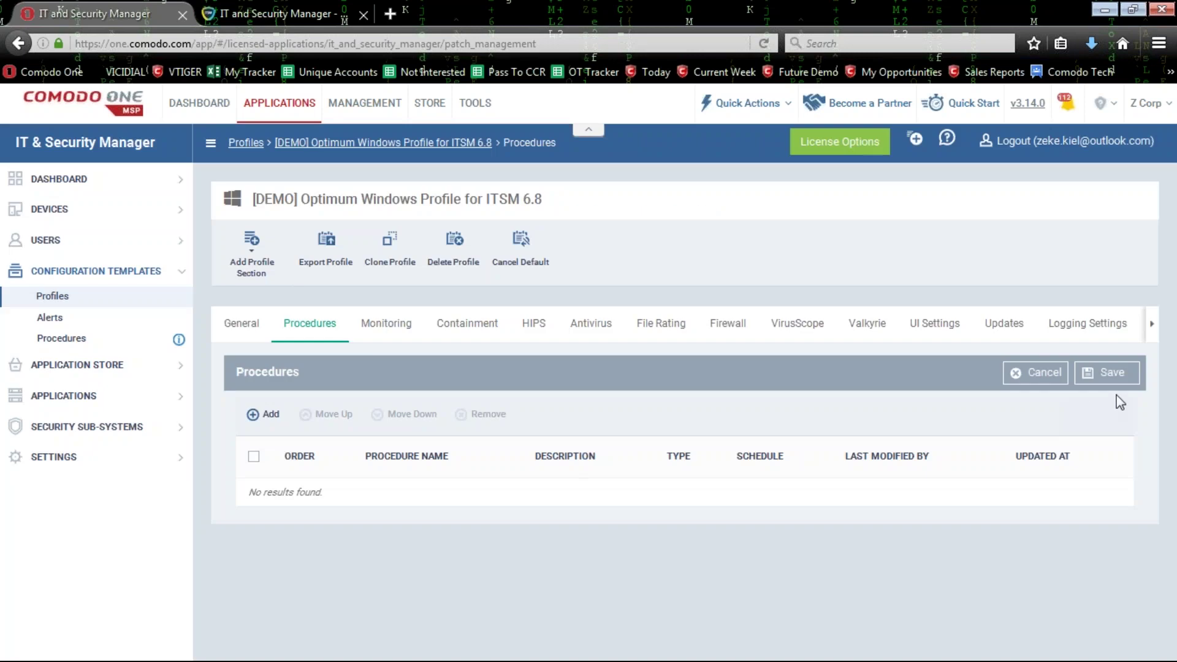
{"action": "left_click", "coordinate": [1051, 375]}
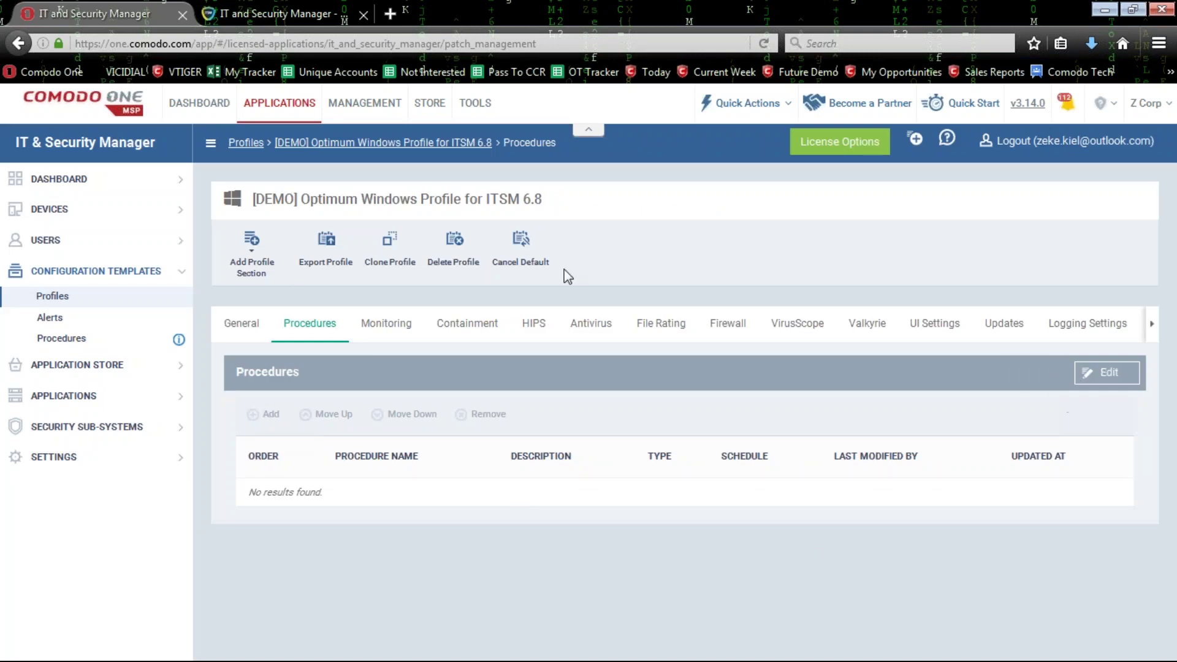
{"action": "key", "text": "ctrl+Tab"}
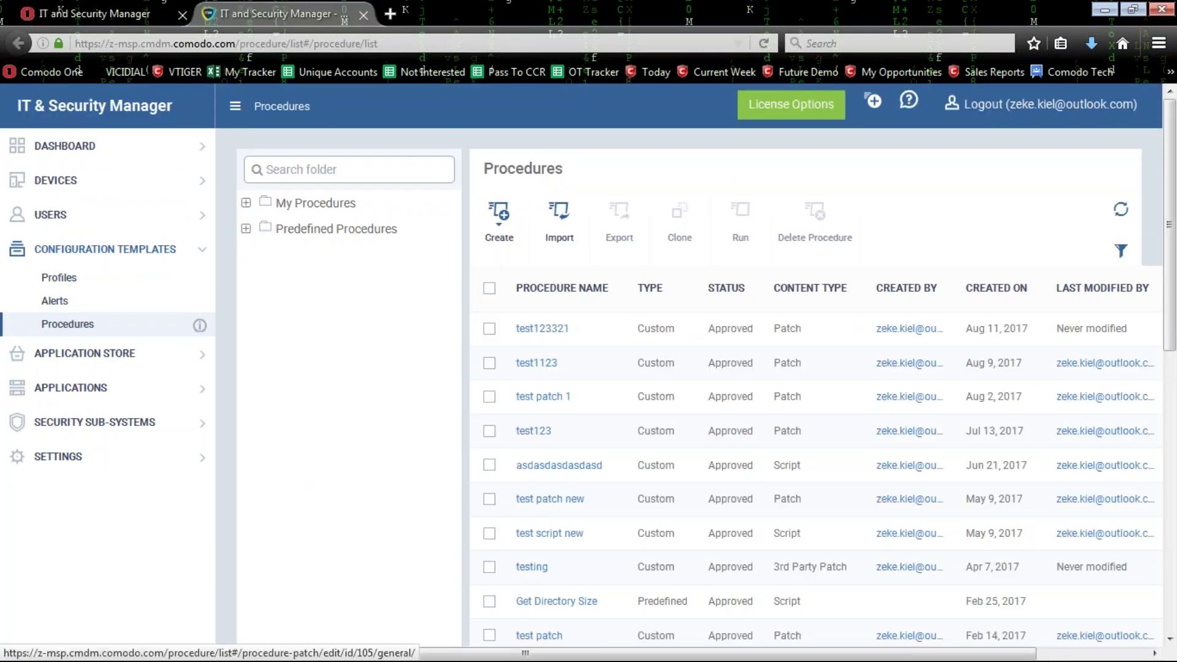
Dismiss an unused Create Patch Procedure form, then edit test123321's Execution Options.
{"action": "left_click", "coordinate": [512, 242]}
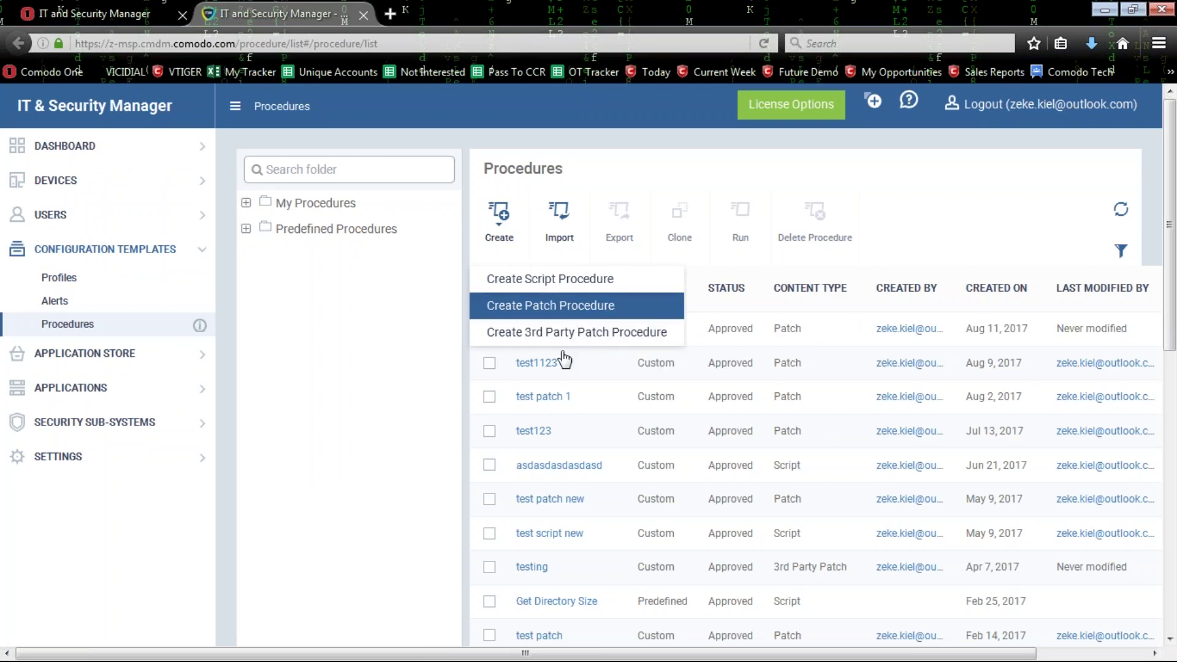
{"action": "left_click", "coordinate": [561, 307]}
{"action": "left_click", "coordinate": [826, 136]}
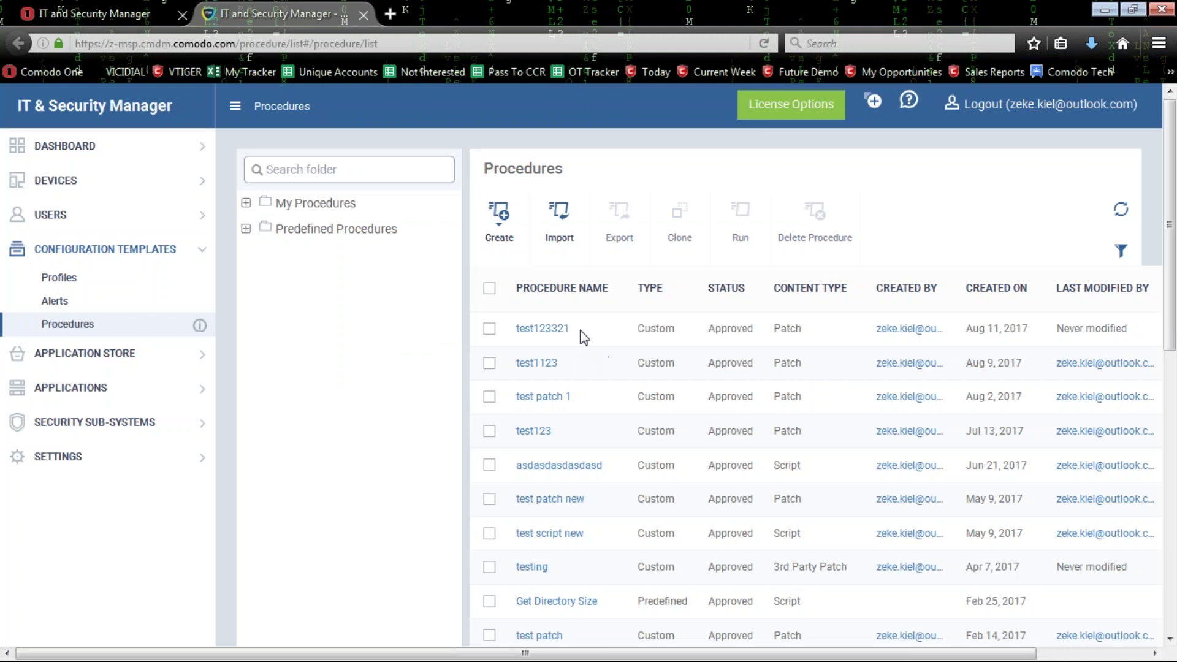
{"action": "left_click", "coordinate": [548, 331]}
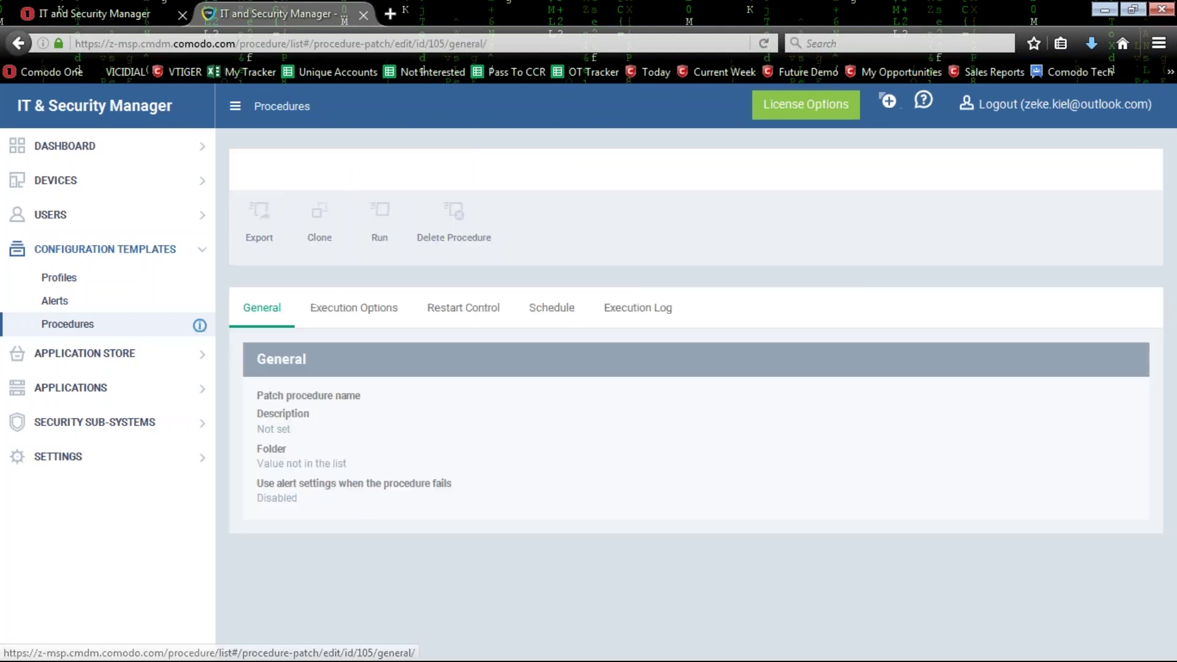
{"action": "left_click", "coordinate": [378, 311]}
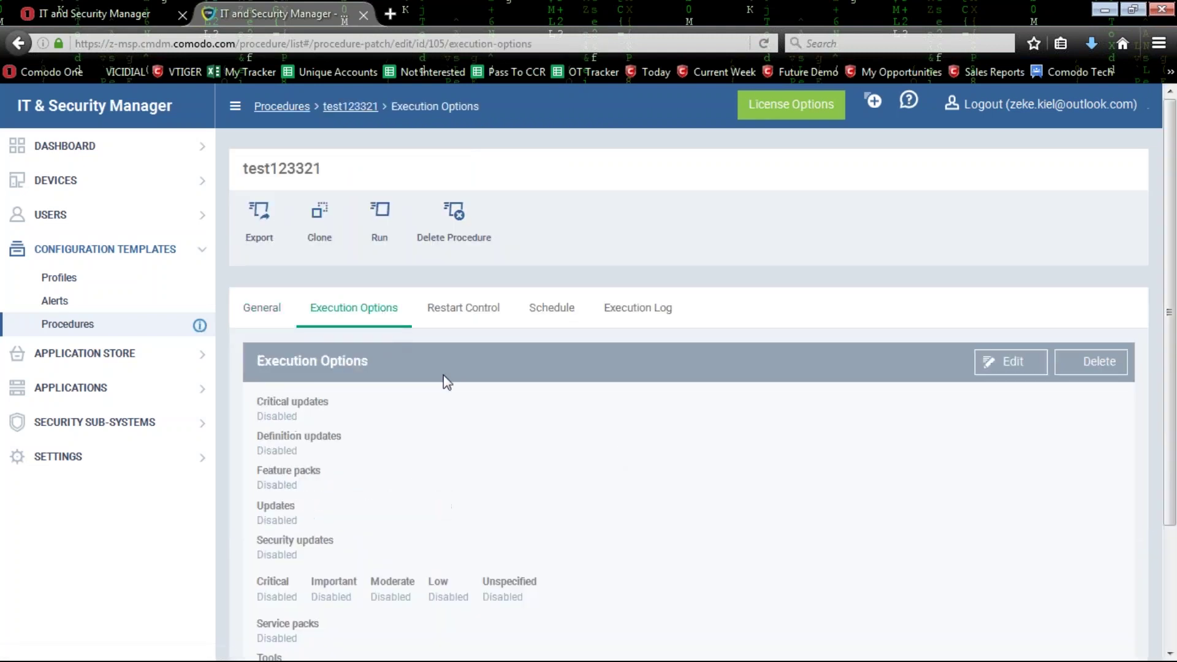
{"action": "scroll", "coordinate": [549, 407], "scroll_direction": "down", "scroll_amount": 3}
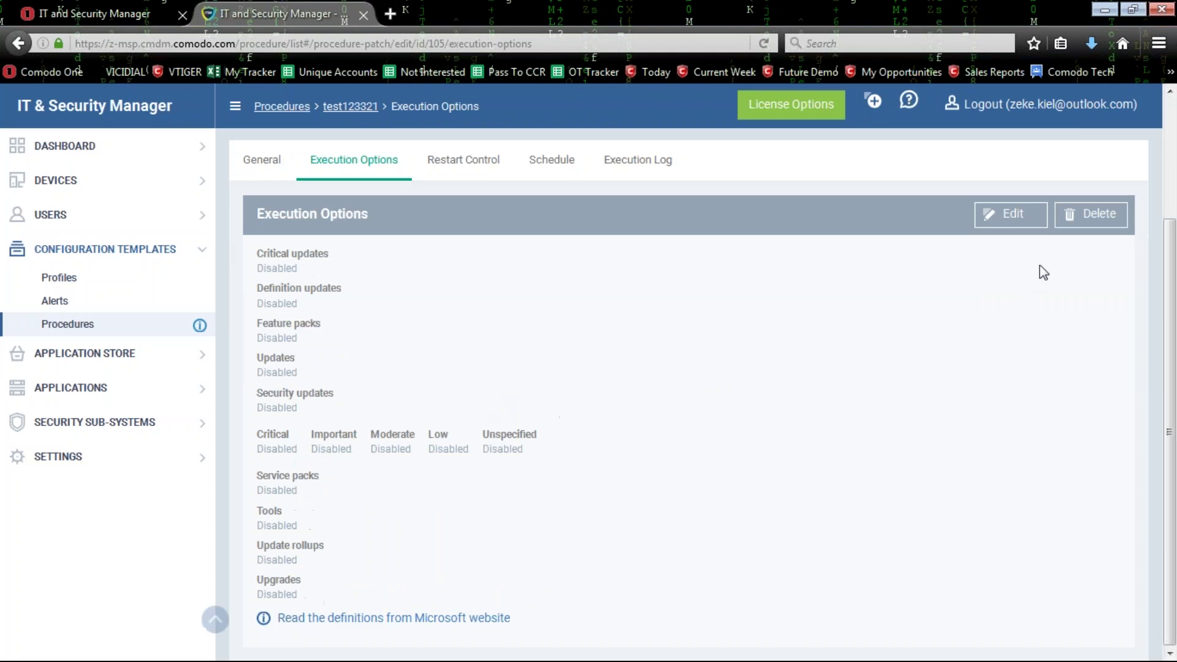
{"action": "left_click", "coordinate": [1011, 213]}
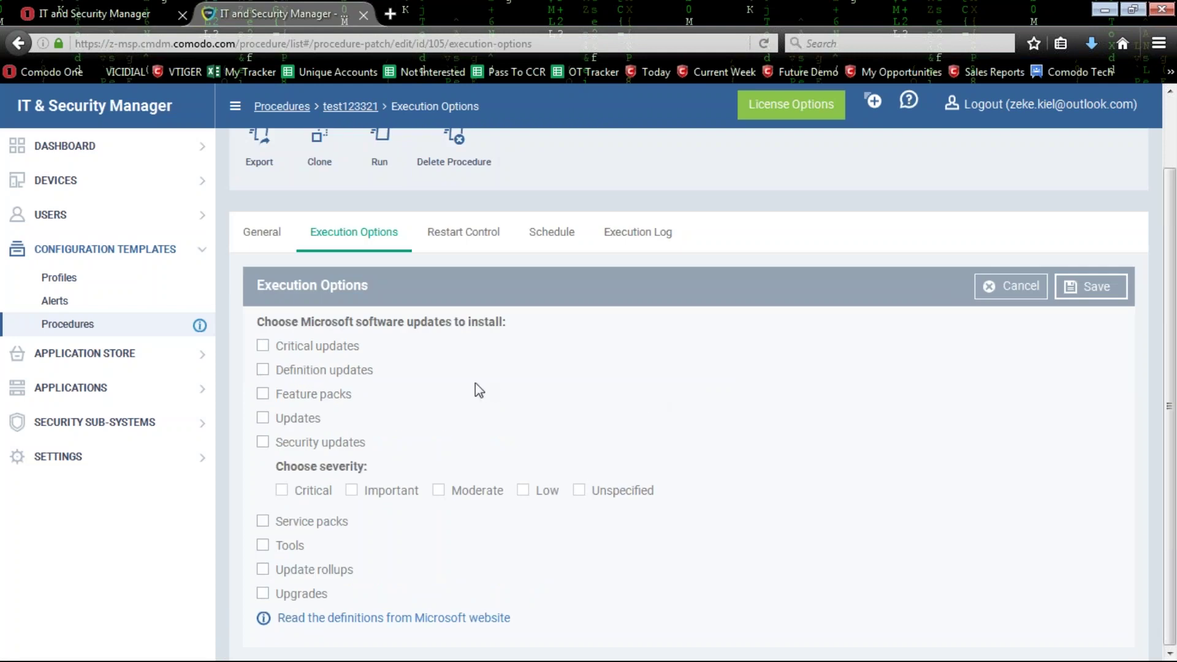
Tick critical, feature pack, general and security updates with critical, important, moderate and low severities; edit Restart Control.
{"action": "left_click", "coordinate": [262, 346]}
{"action": "left_click", "coordinate": [262, 394]}
{"action": "left_click", "coordinate": [262, 419]}
{"action": "left_click", "coordinate": [262, 441]}
{"action": "left_click", "coordinate": [281, 490]}
{"action": "left_click", "coordinate": [351, 490]}
{"action": "left_click", "coordinate": [438, 490]}
{"action": "left_click", "coordinate": [522, 490]}
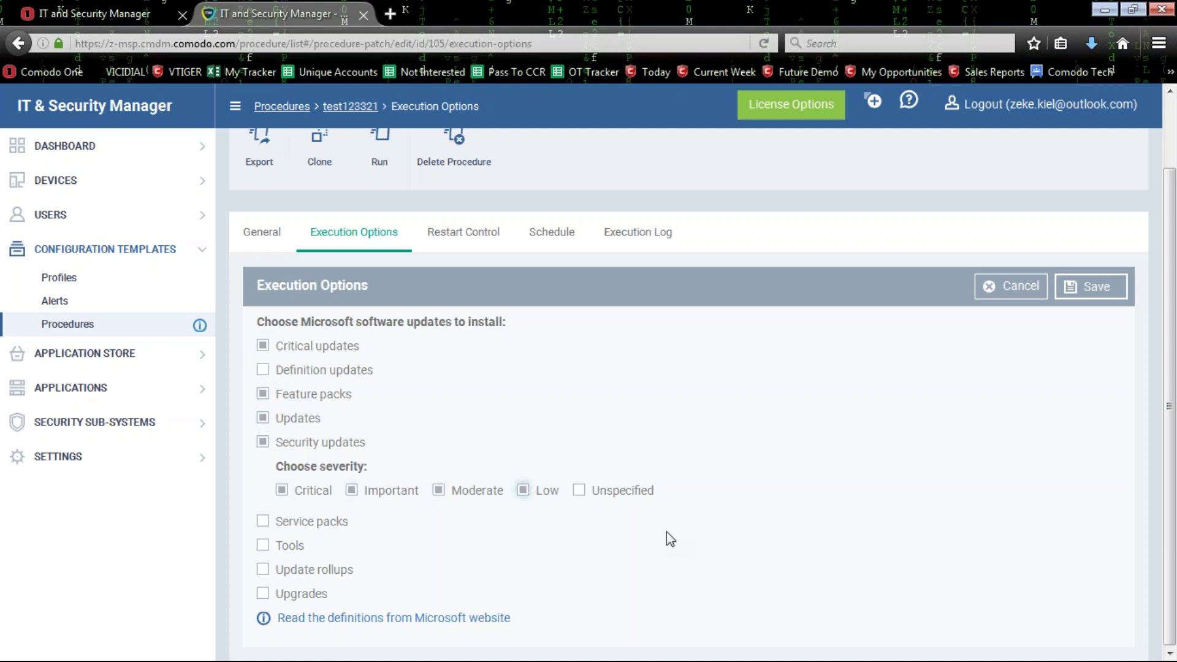
{"action": "left_click", "coordinate": [471, 233]}
{"action": "left_click", "coordinate": [1025, 361]}
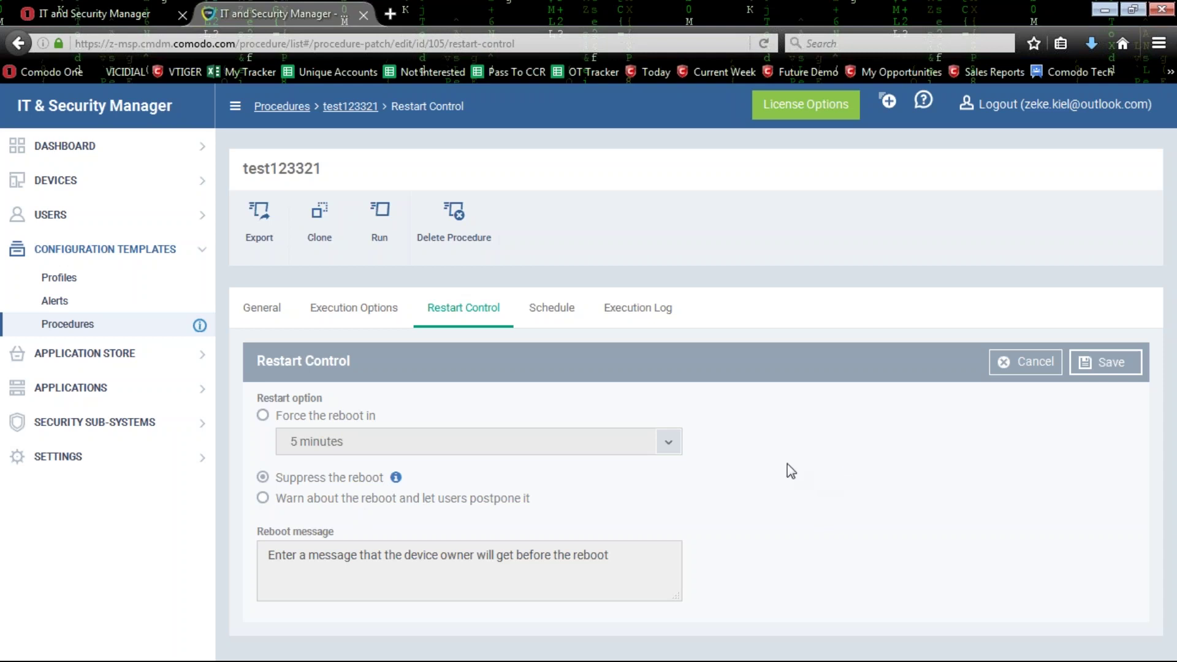
Show test123321's Schedule tab, highlighting its 'No results found' message and title.
{"action": "left_click", "coordinate": [552, 325]}
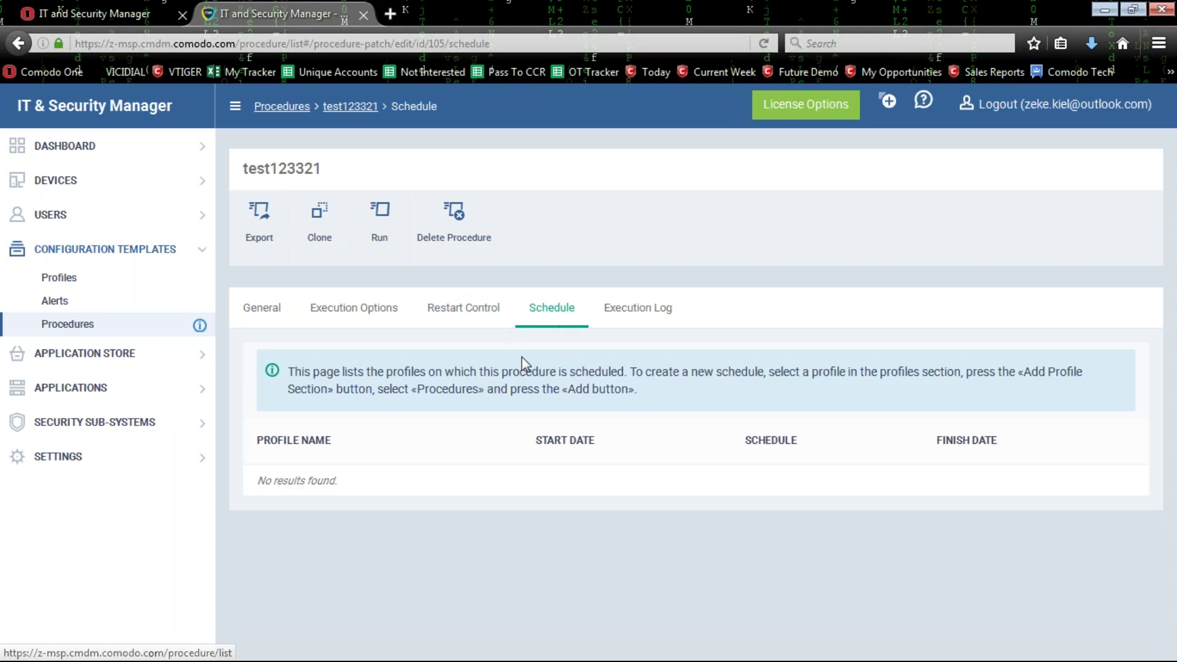
{"action": "double_click", "coordinate": [313, 484]}
{"action": "left_click", "coordinate": [685, 494]}
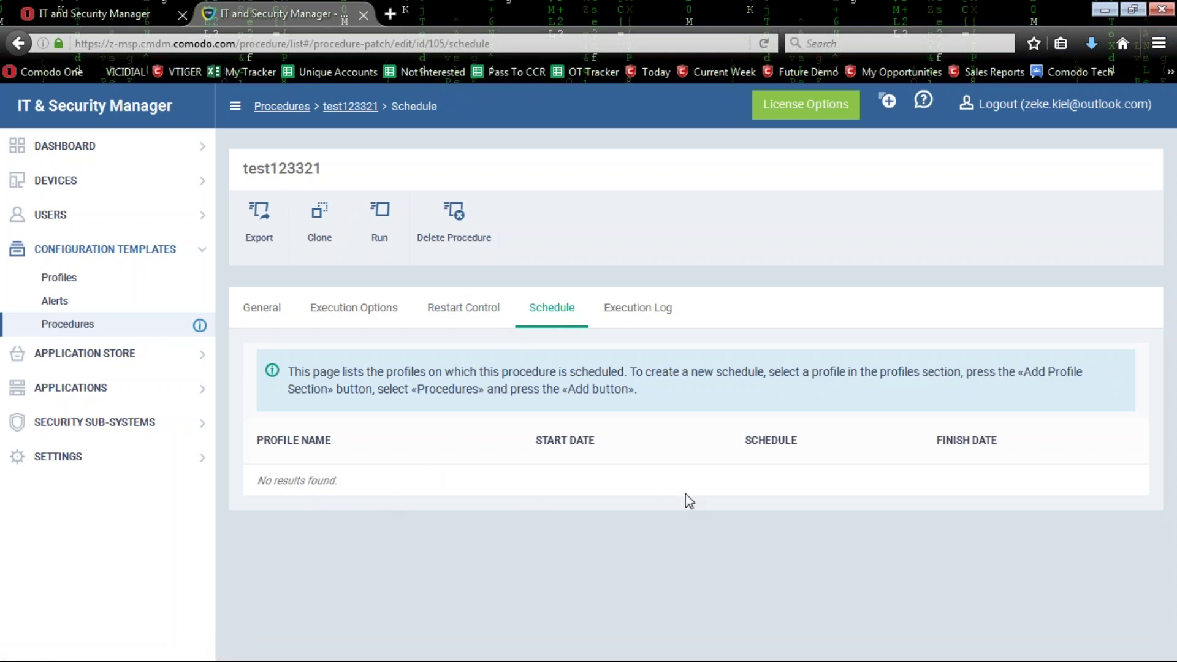
{"action": "left_click_drag", "start_coordinate": [497, 490], "coordinate": [259, 481]}
{"action": "left_click", "coordinate": [258, 481]}
{"action": "left_click_drag", "start_coordinate": [417, 489], "coordinate": [256, 482]}
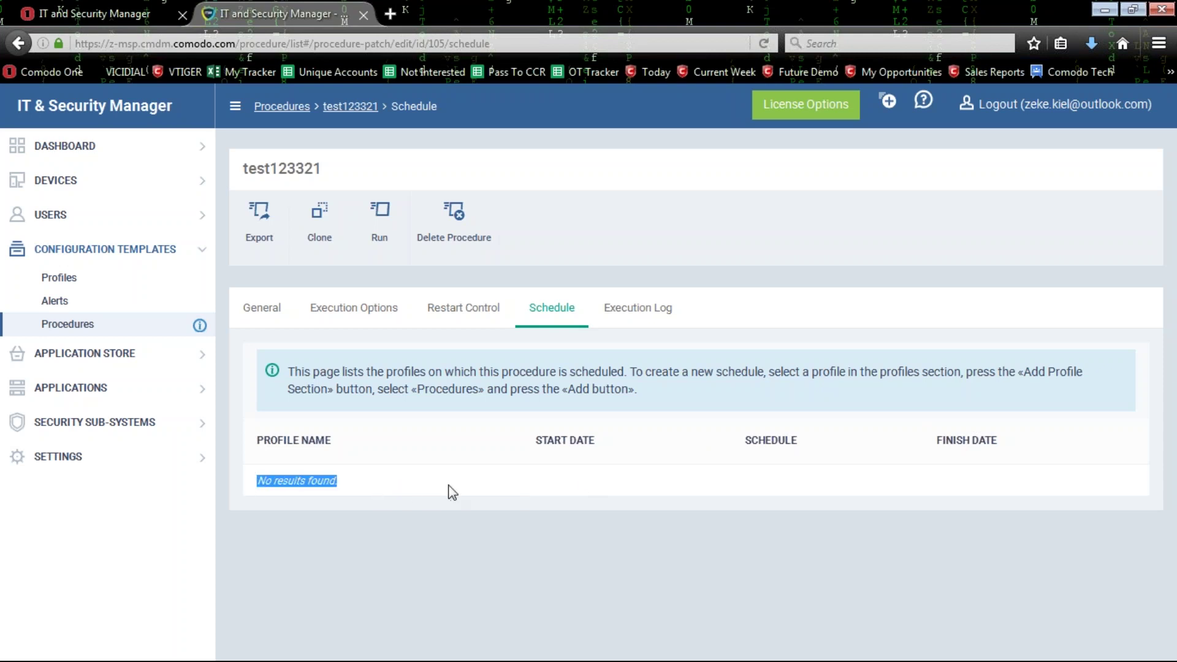
{"action": "left_click_drag", "start_coordinate": [230, 178], "coordinate": [324, 171]}
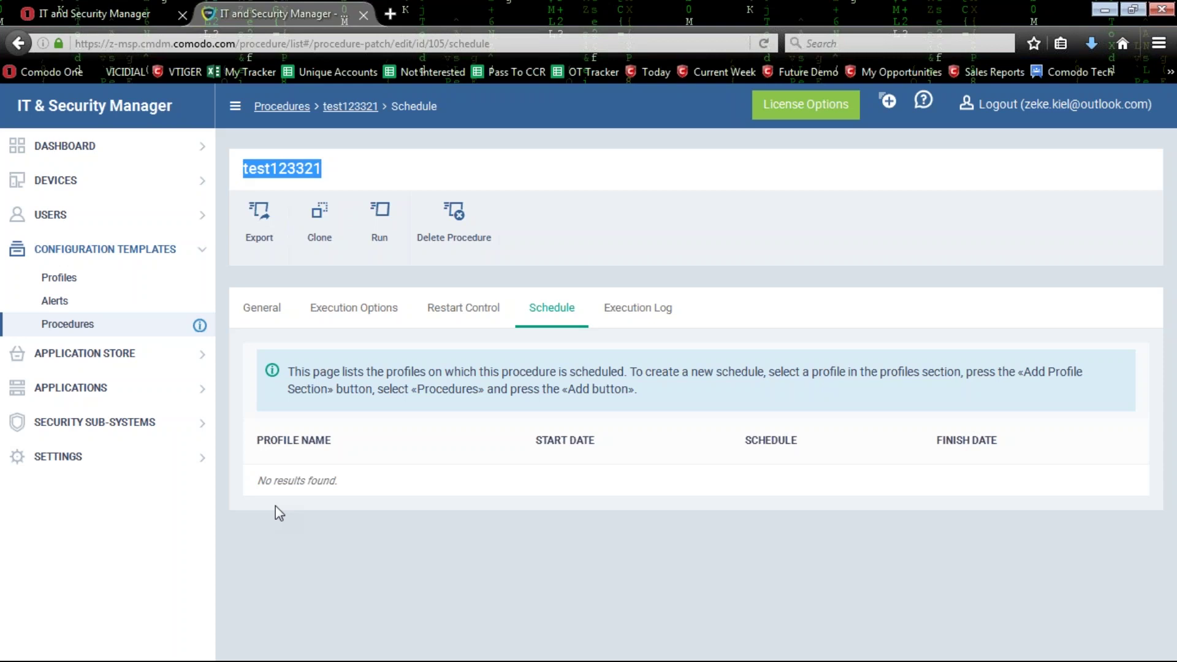
{"action": "left_click", "coordinate": [423, 492]}
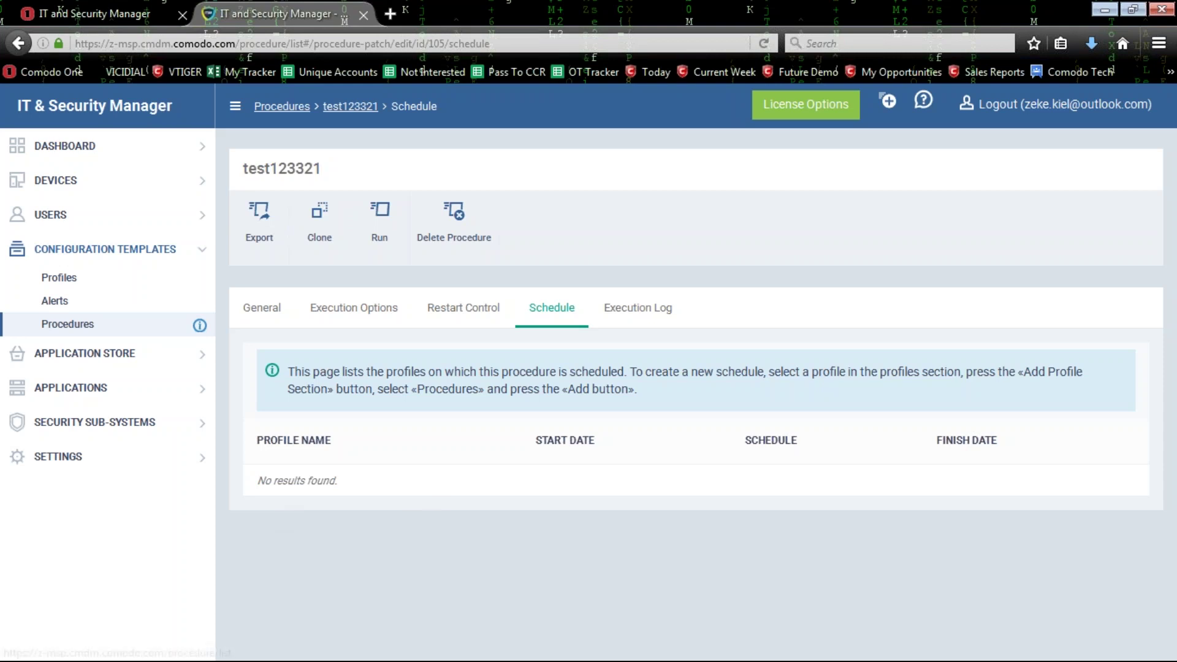
View test123321's empty Execution Log, then go back to the Procedures list.
{"action": "left_click", "coordinate": [637, 307]}
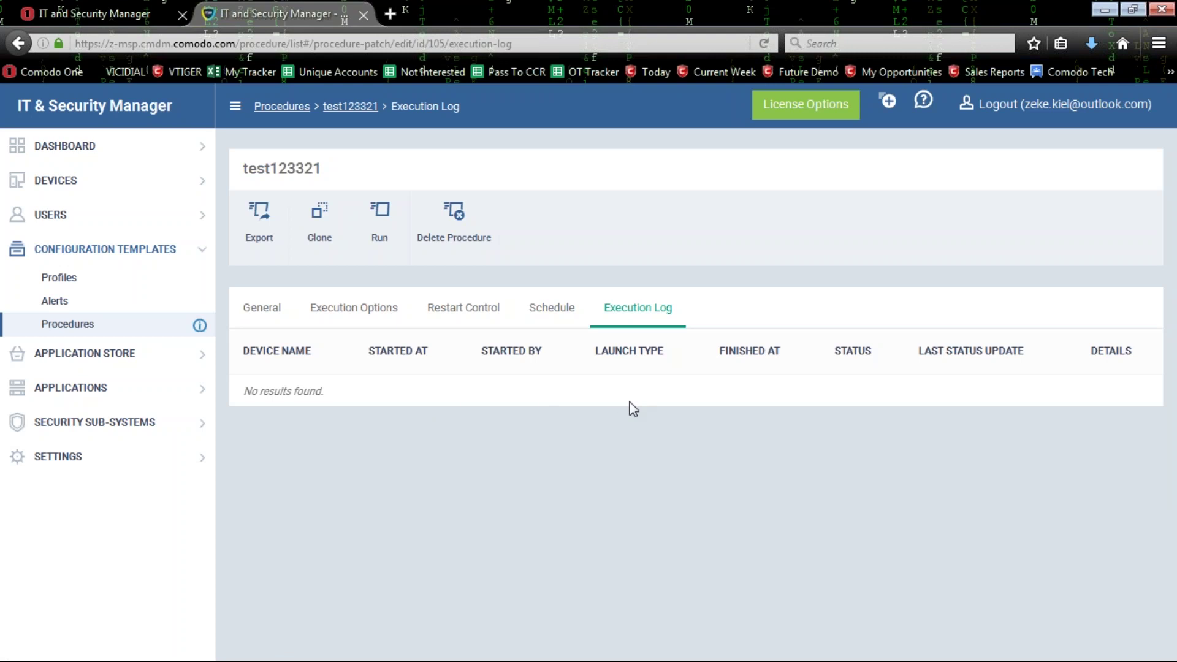
{"action": "left_click_drag", "start_coordinate": [321, 168], "coordinate": [242, 169]}
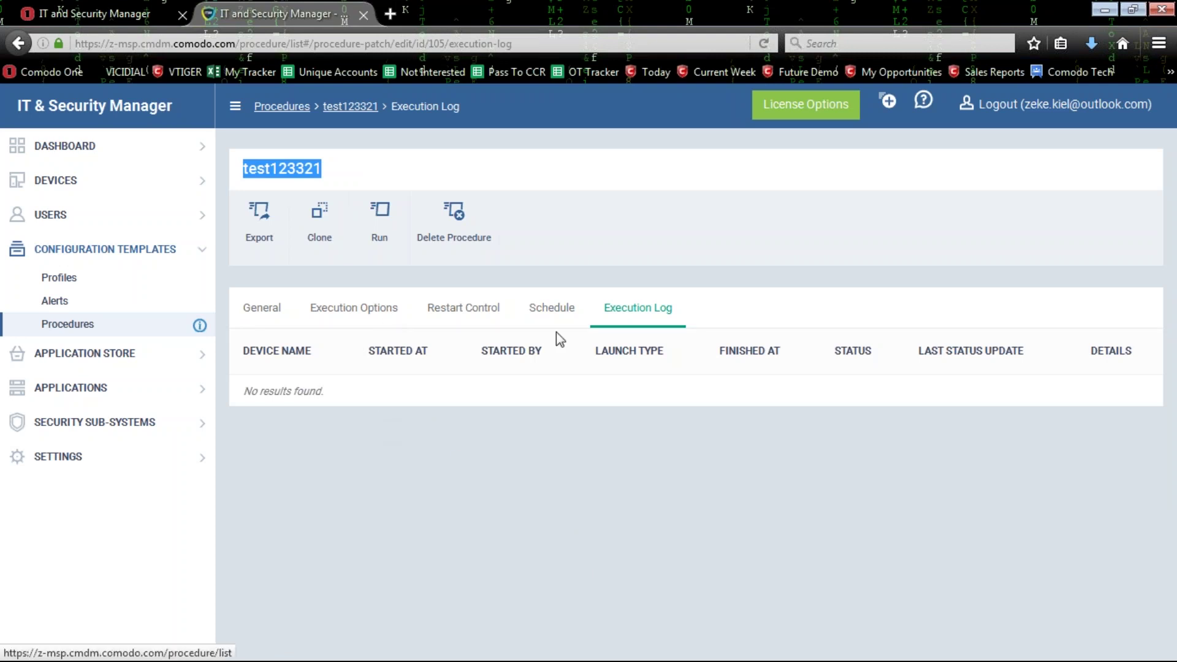
{"action": "left_click", "coordinate": [108, 326]}
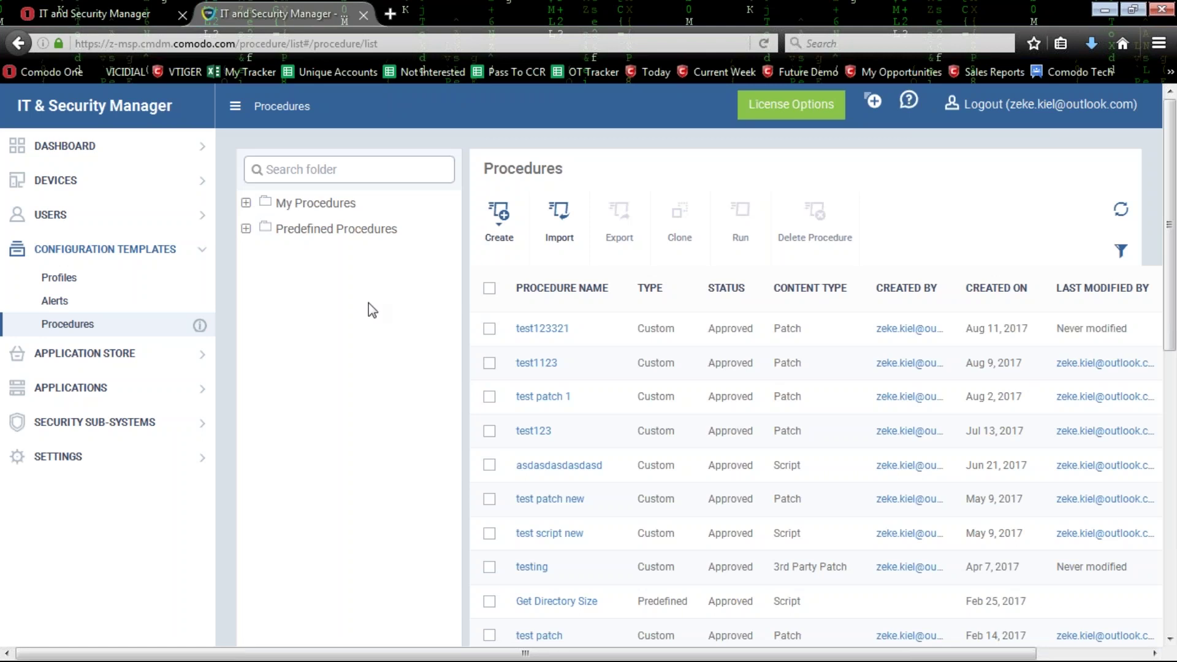
In the 'testing' procedure's Execution Options, select Adobe Shockwave Player for selected-only updates, then cancel.
{"action": "left_click", "coordinate": [535, 567]}
{"action": "left_click", "coordinate": [377, 308]}
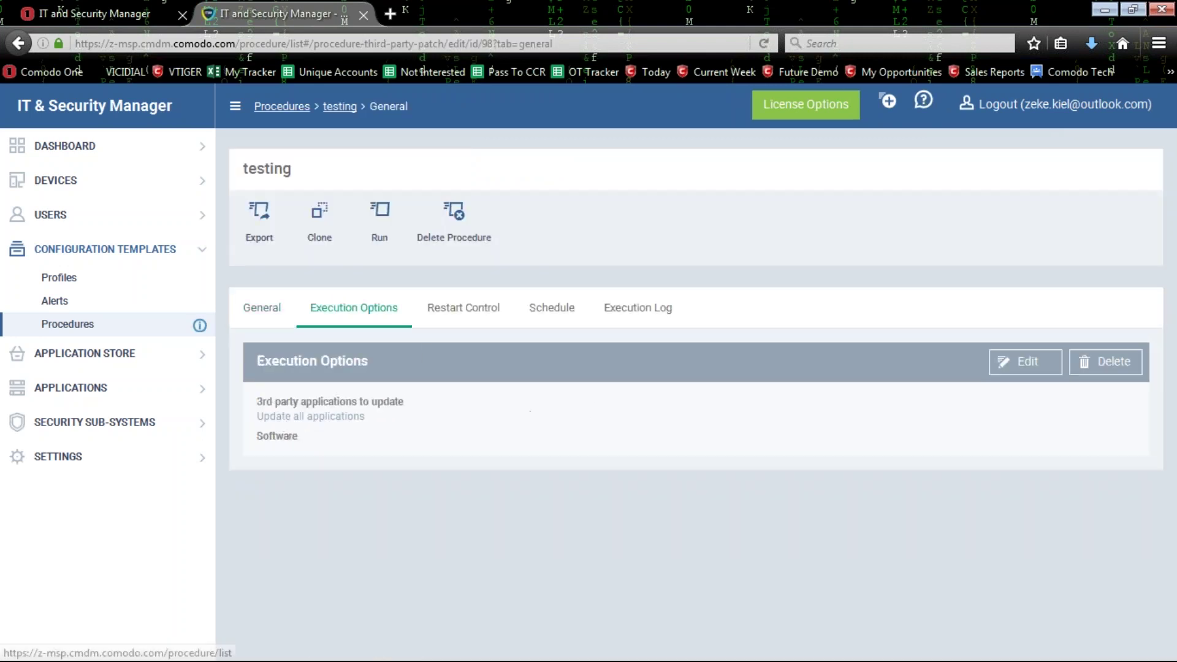
{"action": "left_click", "coordinate": [1022, 363]}
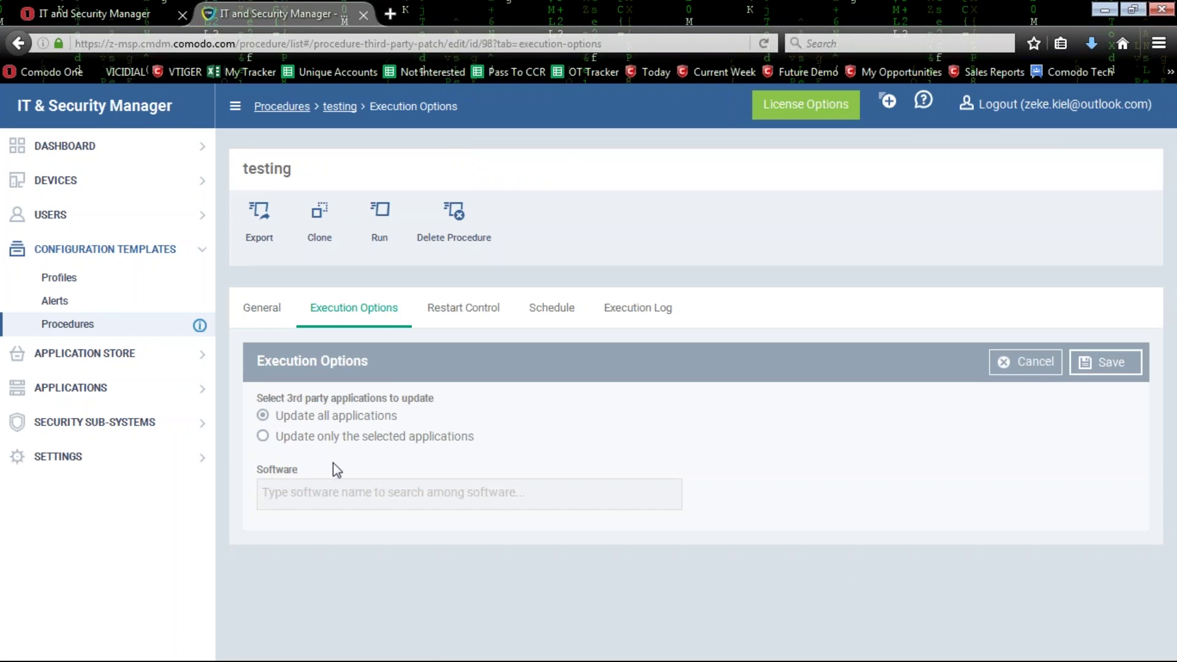
{"action": "left_click", "coordinate": [262, 435]}
{"action": "left_click_drag", "start_coordinate": [383, 440], "coordinate": [501, 432]}
{"action": "left_click", "coordinate": [500, 439]}
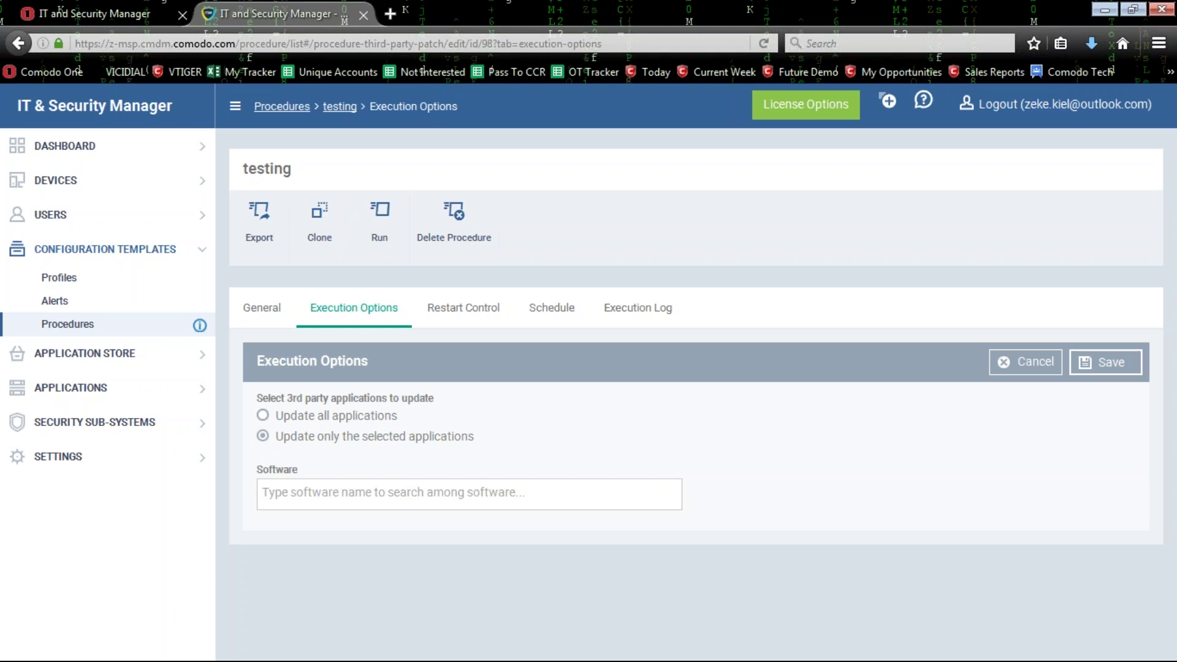
{"action": "type", "text": "ado"}
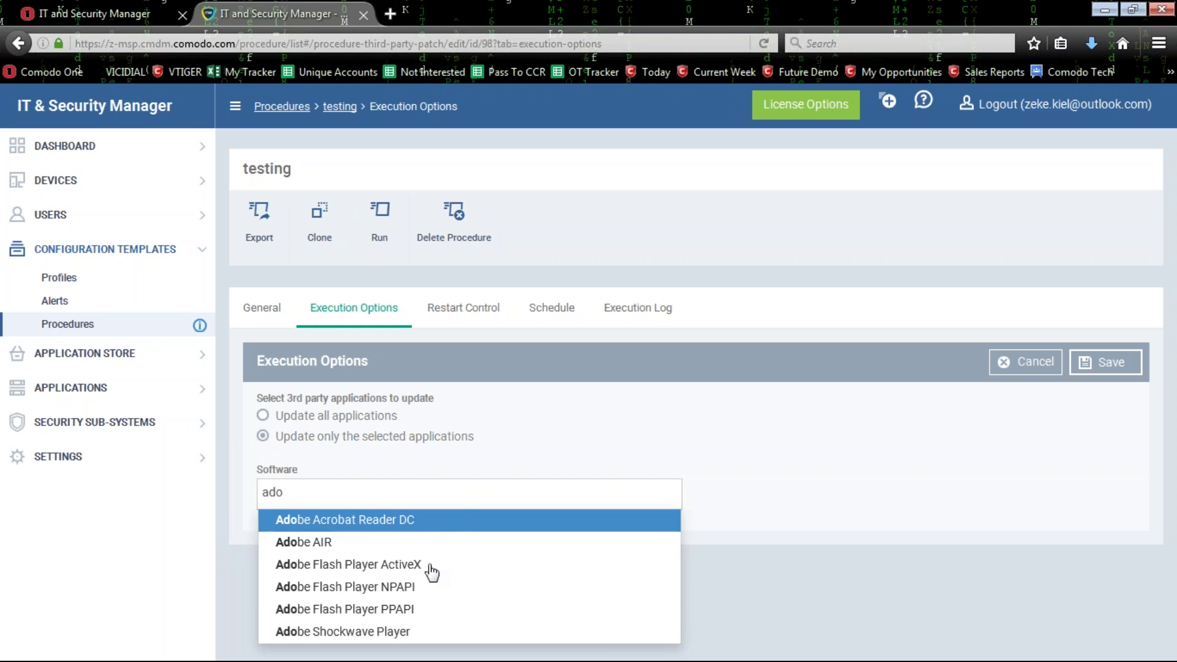
{"action": "left_click", "coordinate": [381, 631]}
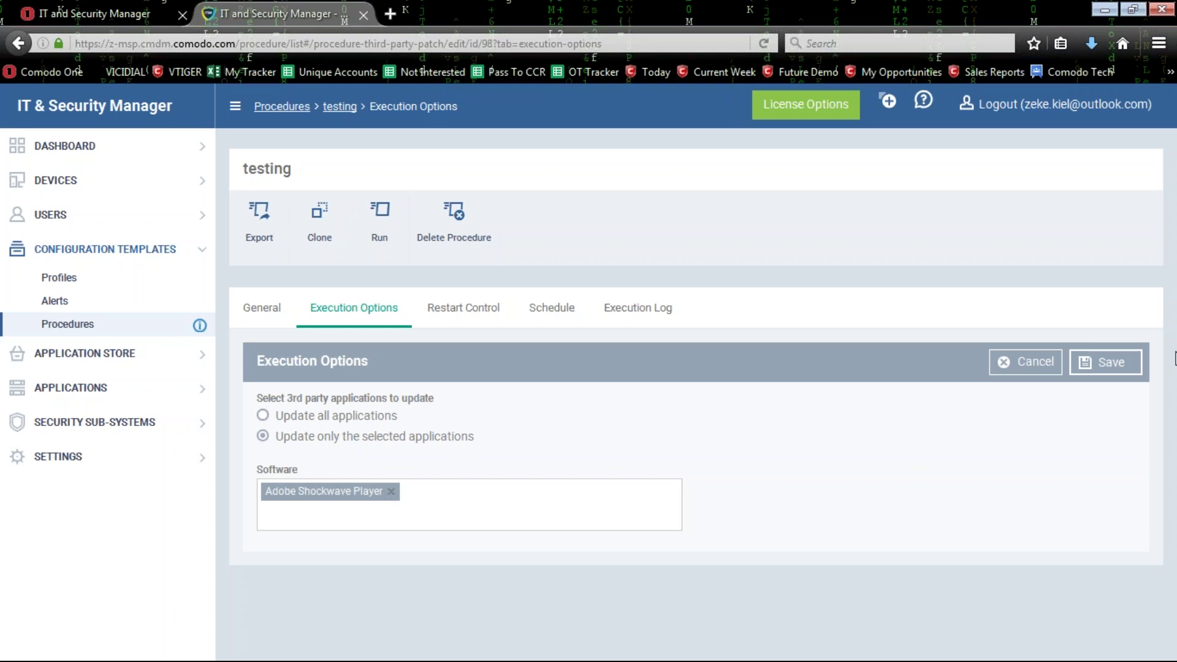
{"action": "left_click", "coordinate": [1040, 367]}
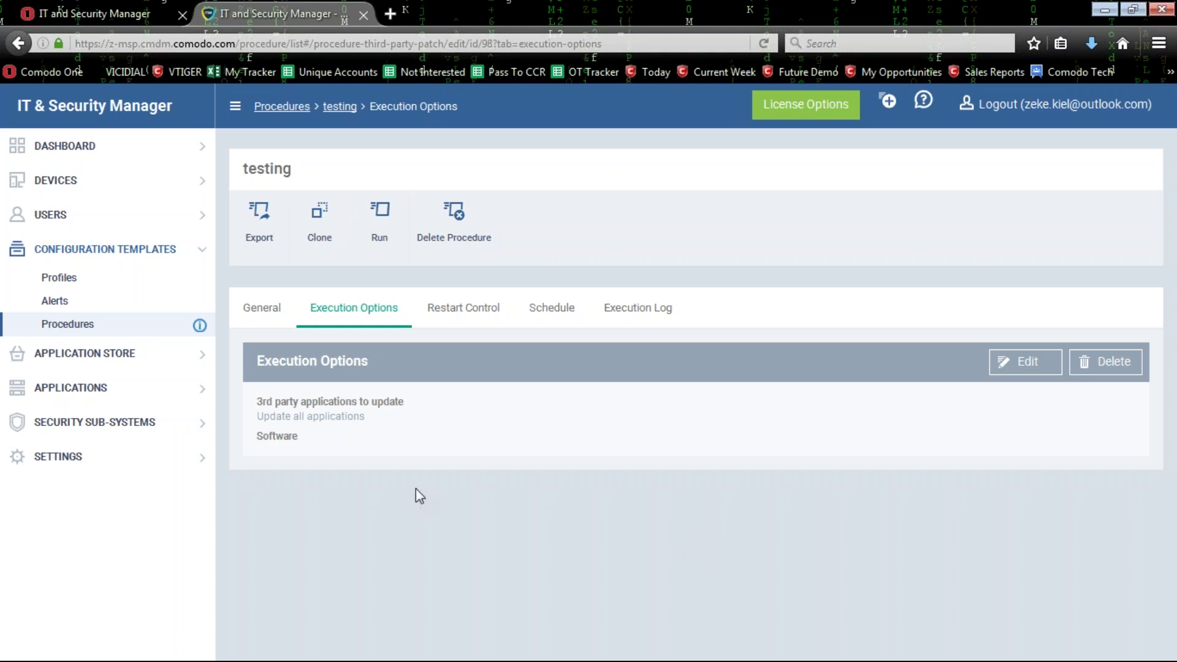
From the Procedures area, open the MSP Forum via the header's help dropdown.
{"action": "left_click", "coordinate": [92, 327]}
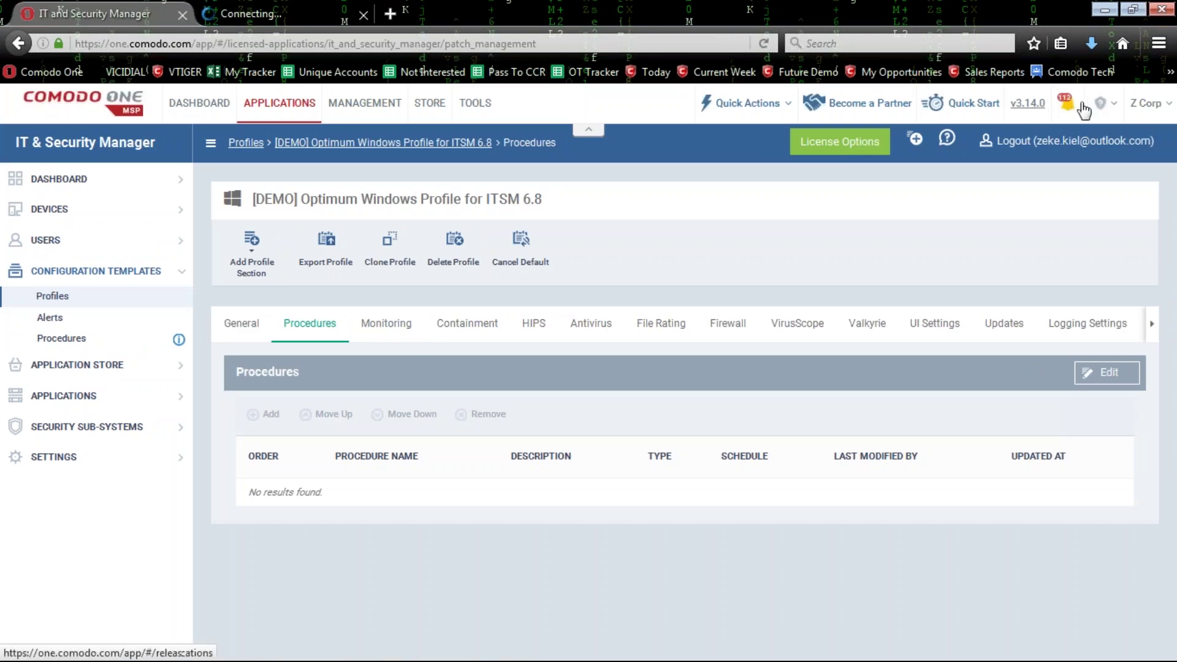
{"action": "left_click", "coordinate": [1106, 105]}
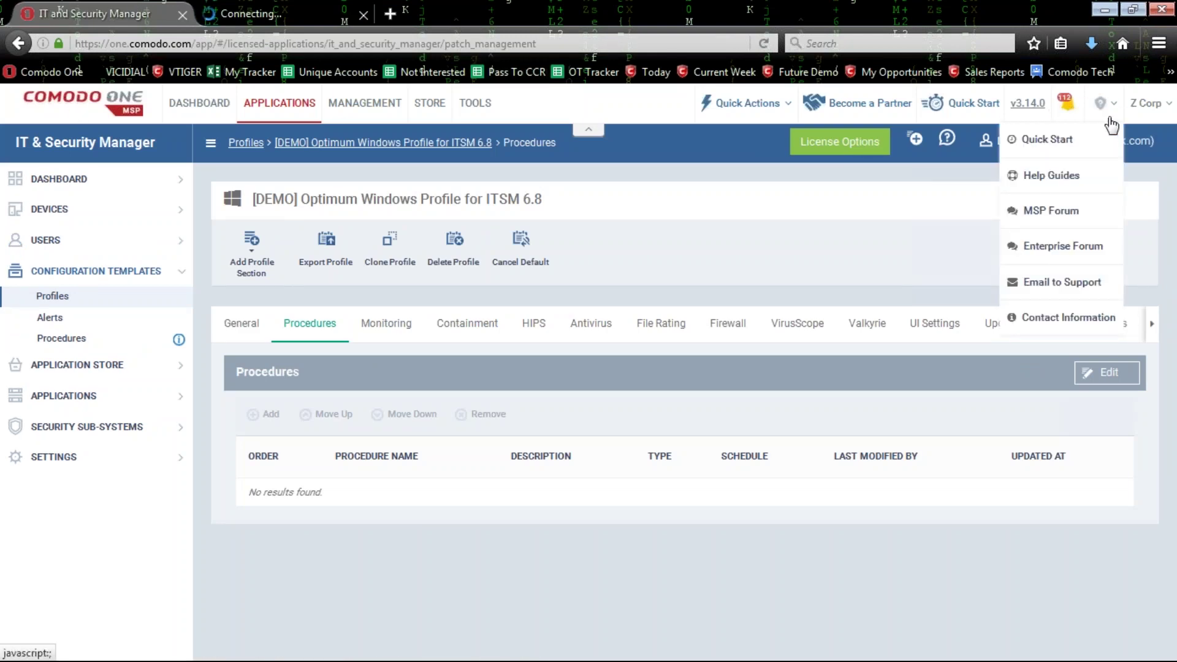
{"action": "left_click", "coordinate": [1080, 219]}
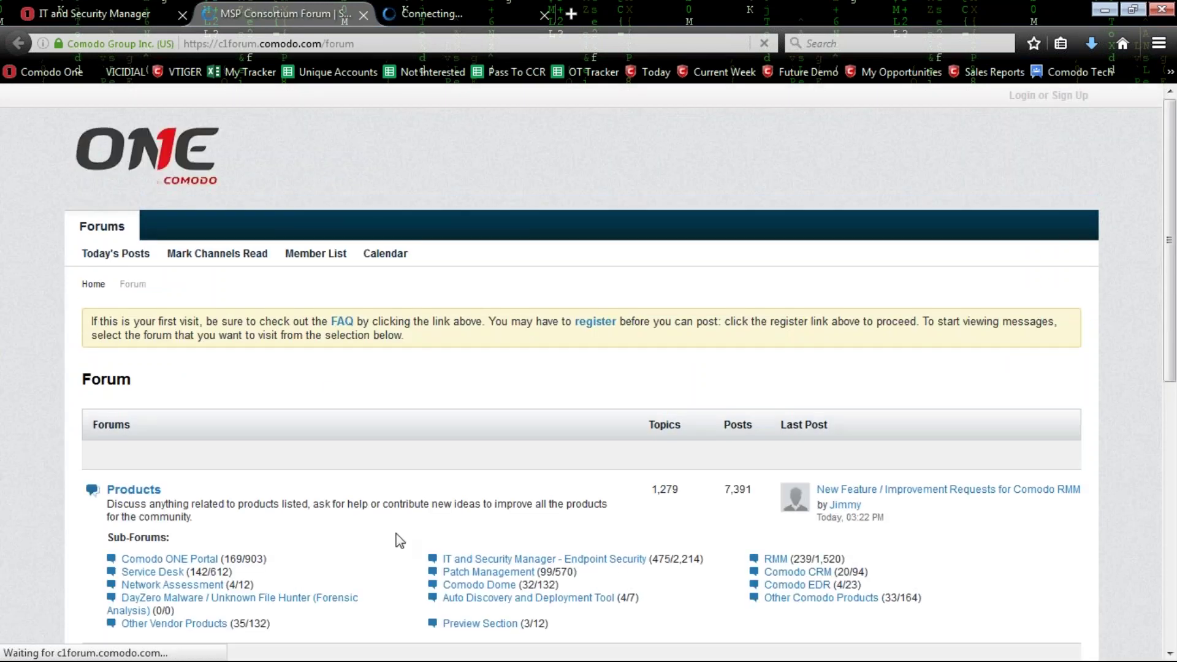
{"action": "scroll", "coordinate": [399, 536], "scroll_direction": "down", "scroll_amount": 2}
{"action": "scroll", "coordinate": [399, 528], "scroll_direction": "down", "scroll_amount": 4}
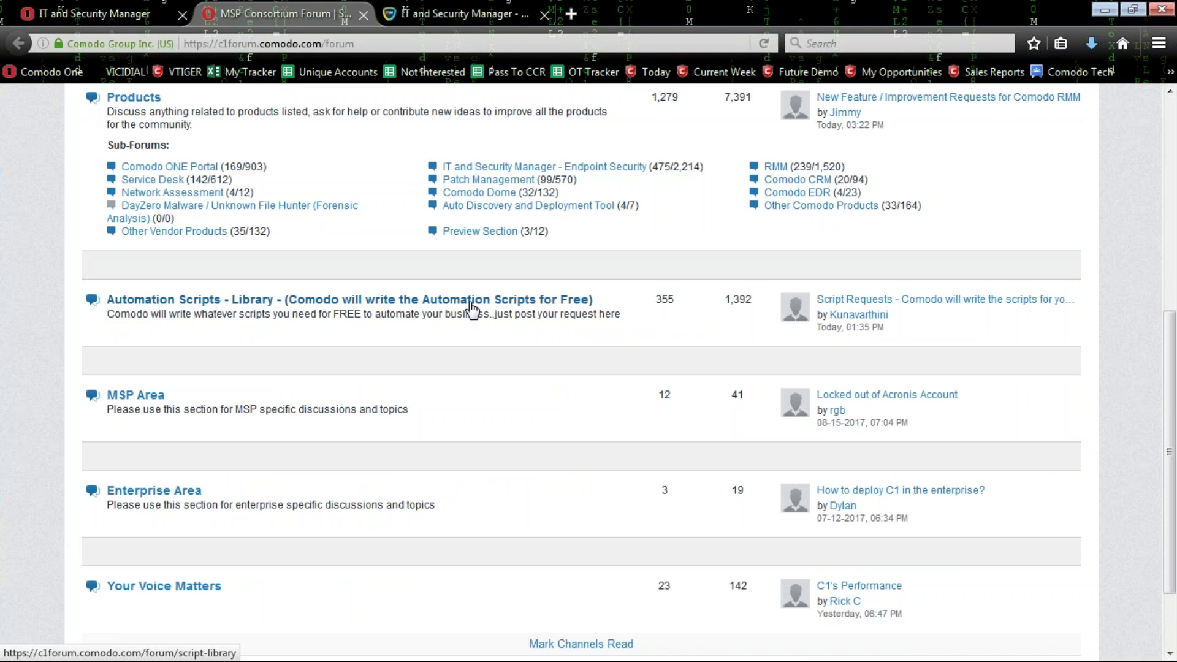
{"action": "scroll", "coordinate": [558, 349], "scroll_direction": "up", "scroll_amount": 6}
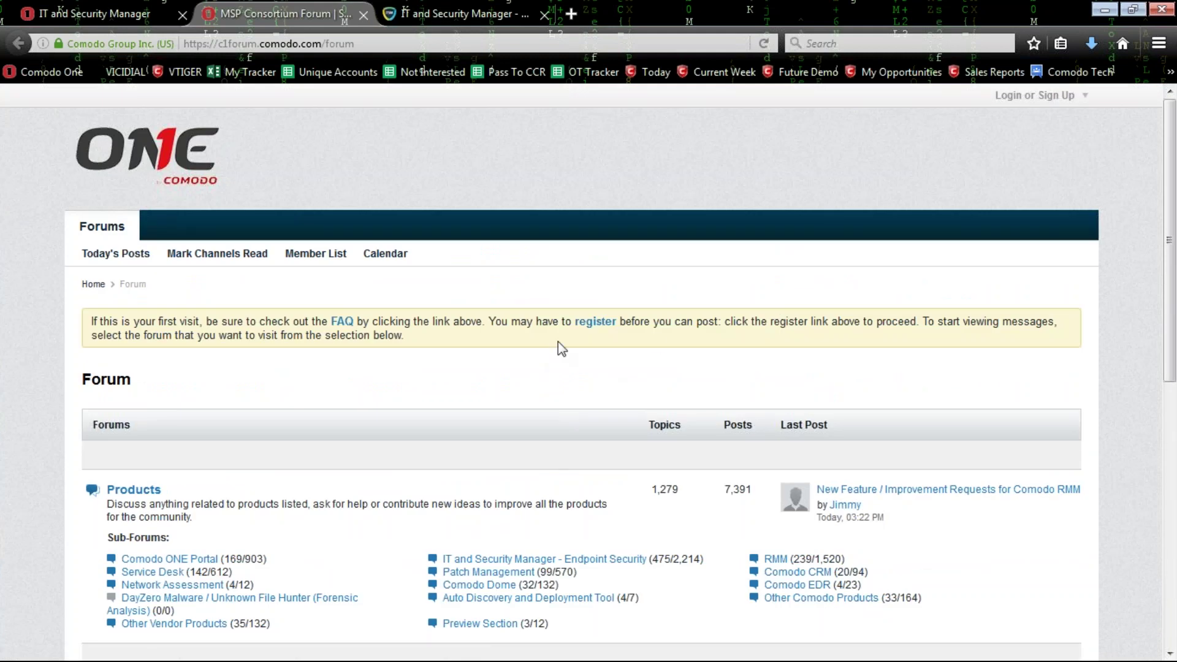
{"action": "scroll", "coordinate": [524, 337], "scroll_direction": "down", "scroll_amount": 6}
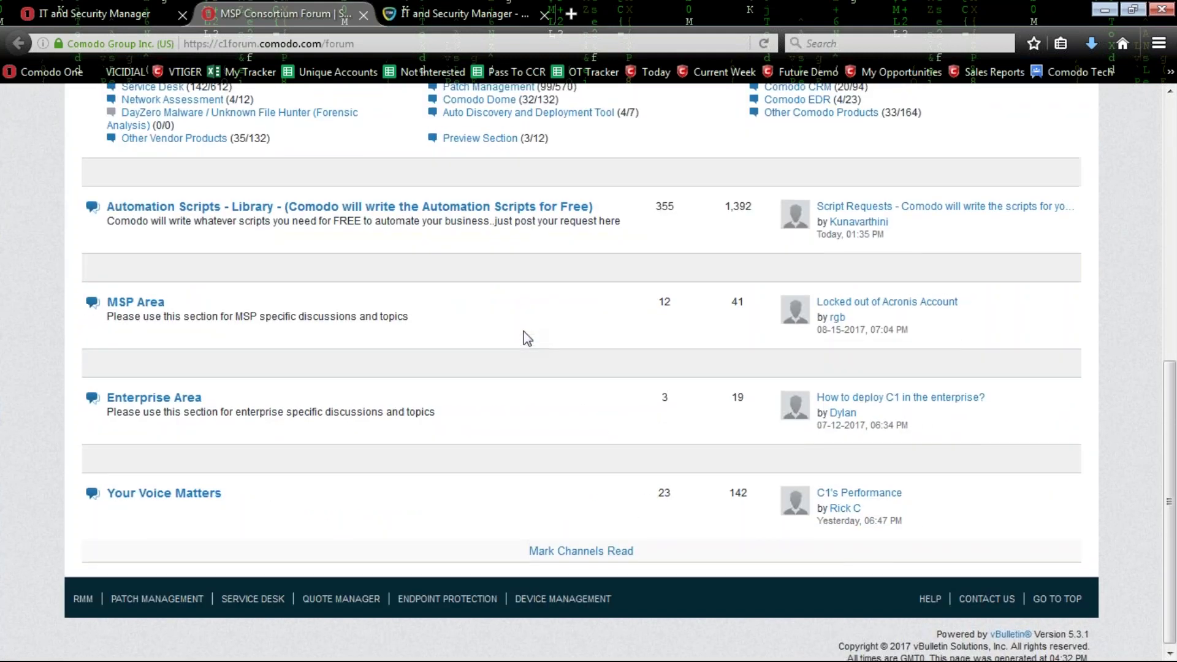
{"action": "scroll", "coordinate": [525, 337], "scroll_direction": "up", "scroll_amount": 3}
{"action": "scroll", "coordinate": [581, 368], "scroll_direction": "down", "scroll_amount": 5}
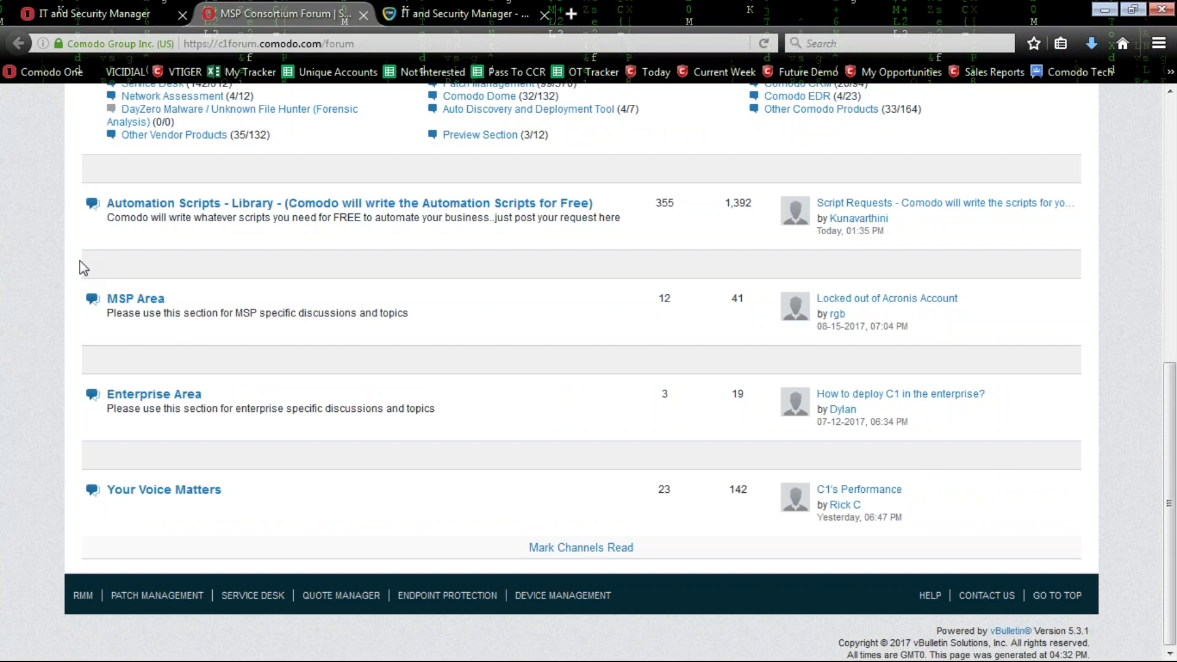
{"action": "left_click", "coordinate": [571, 13]}
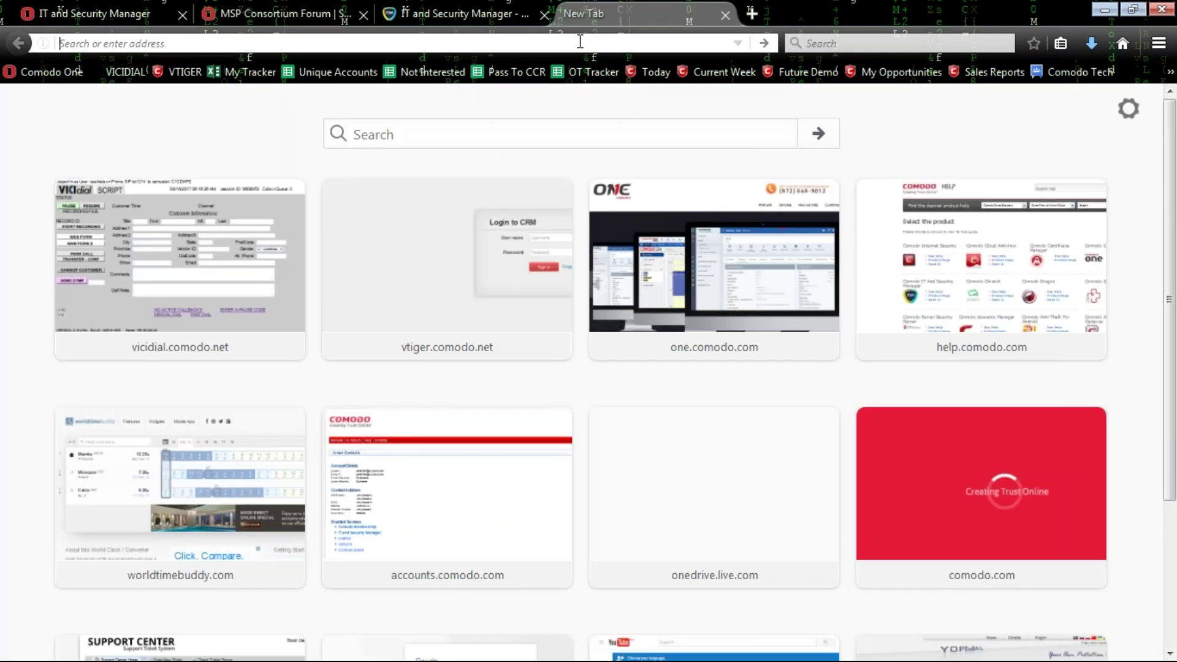
{"action": "type", "text": "scrup"}
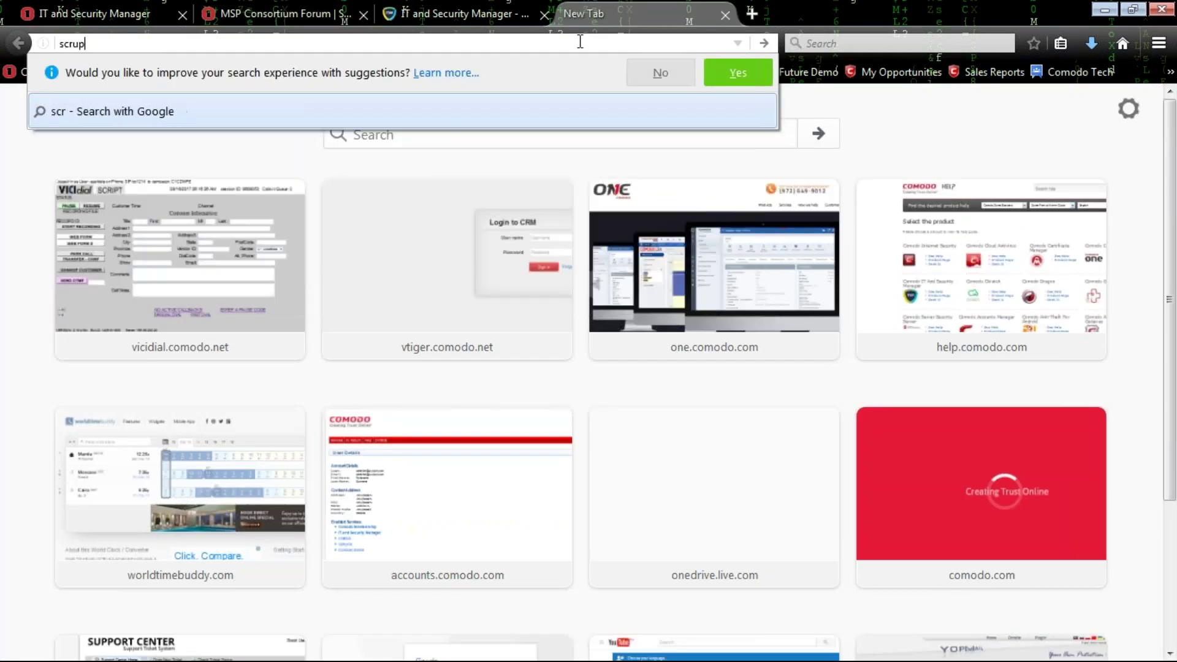
{"action": "type", "text": "ts"}
{"action": "key", "text": "Return"}
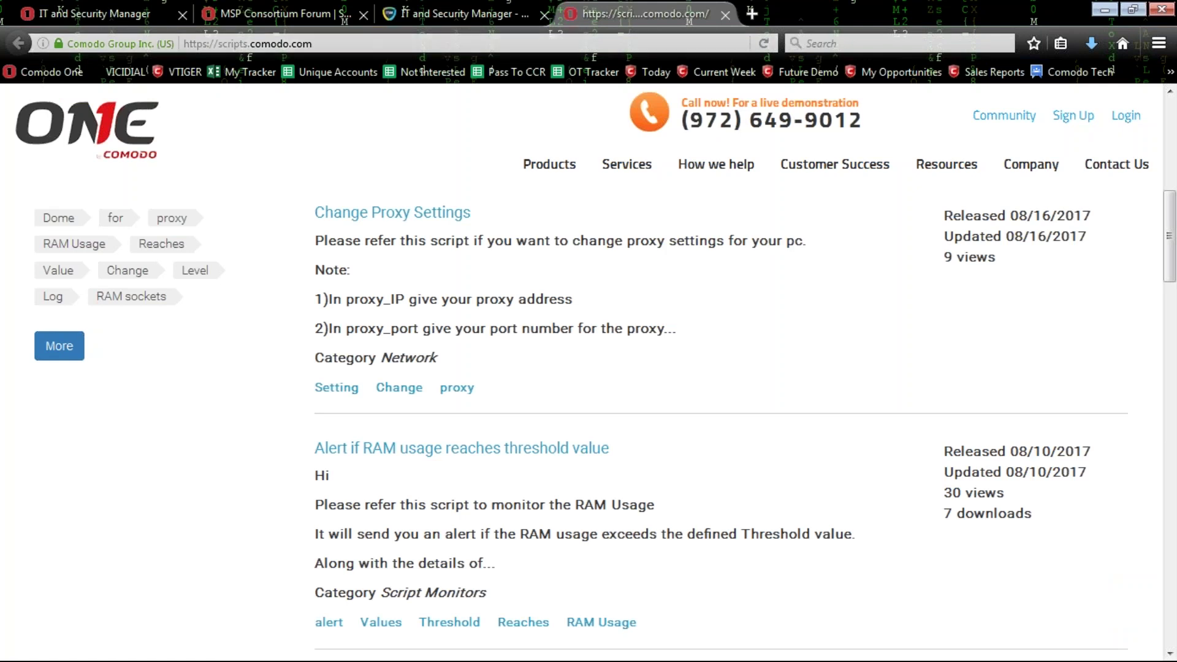
{"action": "scroll", "coordinate": [475, 314], "scroll_direction": "up", "scroll_amount": 8}
{"action": "scroll", "coordinate": [473, 349], "scroll_direction": "down", "scroll_amount": 3}
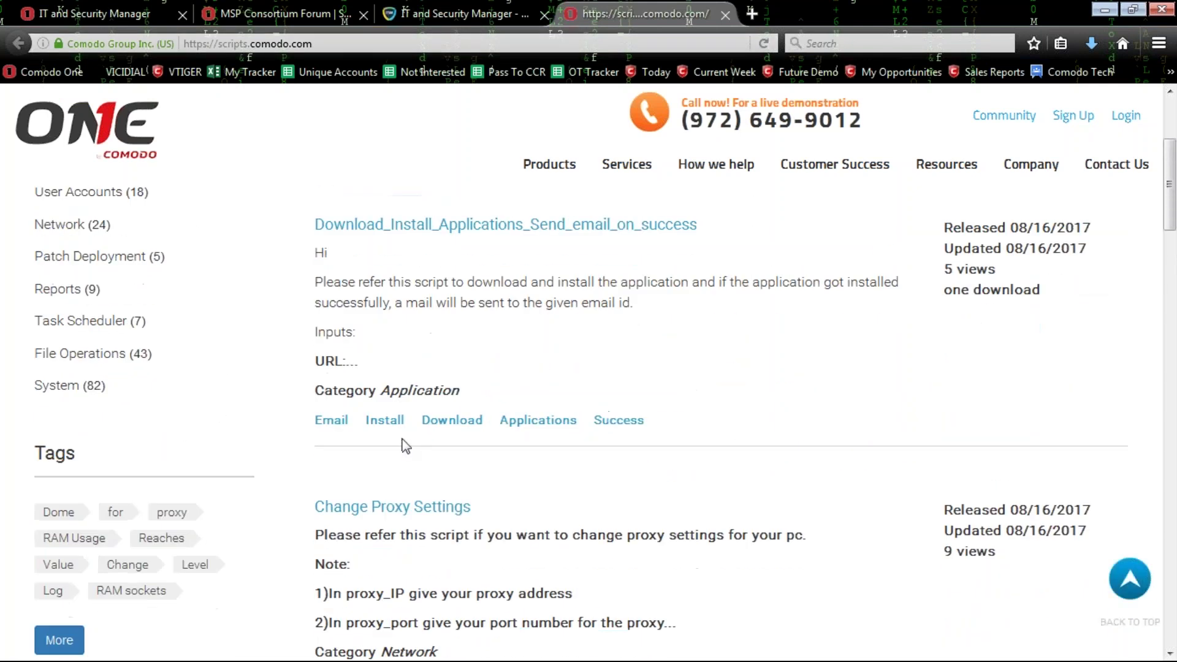
{"action": "scroll", "coordinate": [429, 398], "scroll_direction": "up", "scroll_amount": 4}
{"action": "left_click", "coordinate": [473, 334]}
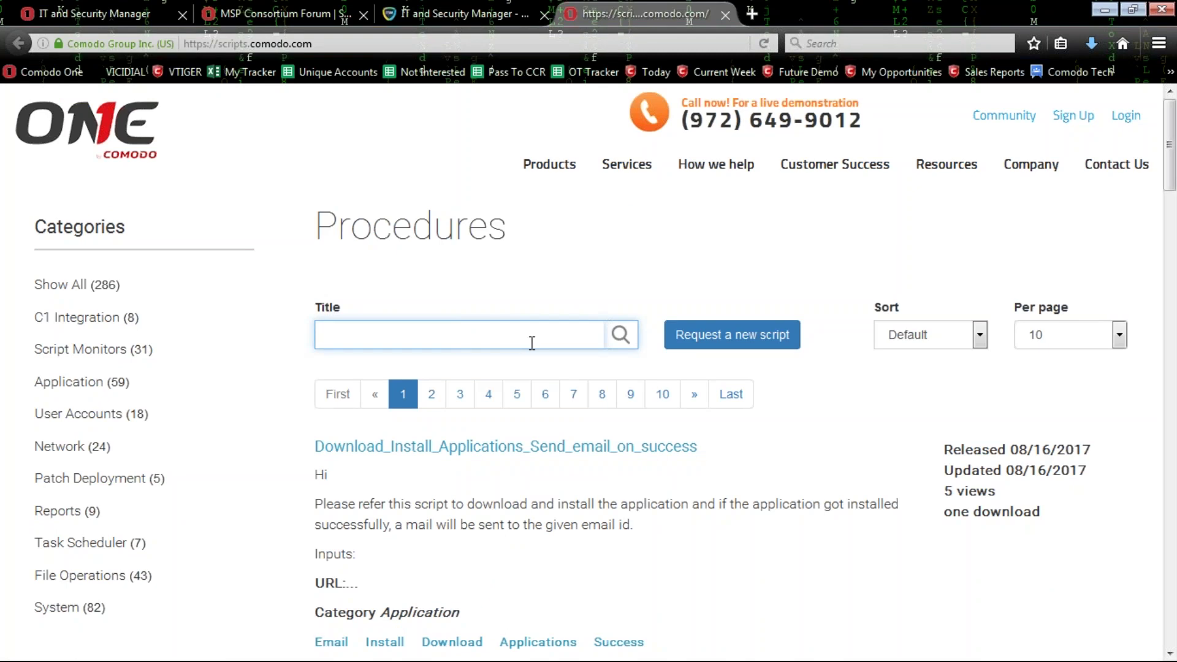
{"action": "left_click", "coordinate": [528, 11]}
{"action": "left_click", "coordinate": [674, 4]}
{"action": "left_click", "coordinate": [724, 14]}
{"action": "left_click", "coordinate": [282, 2]}
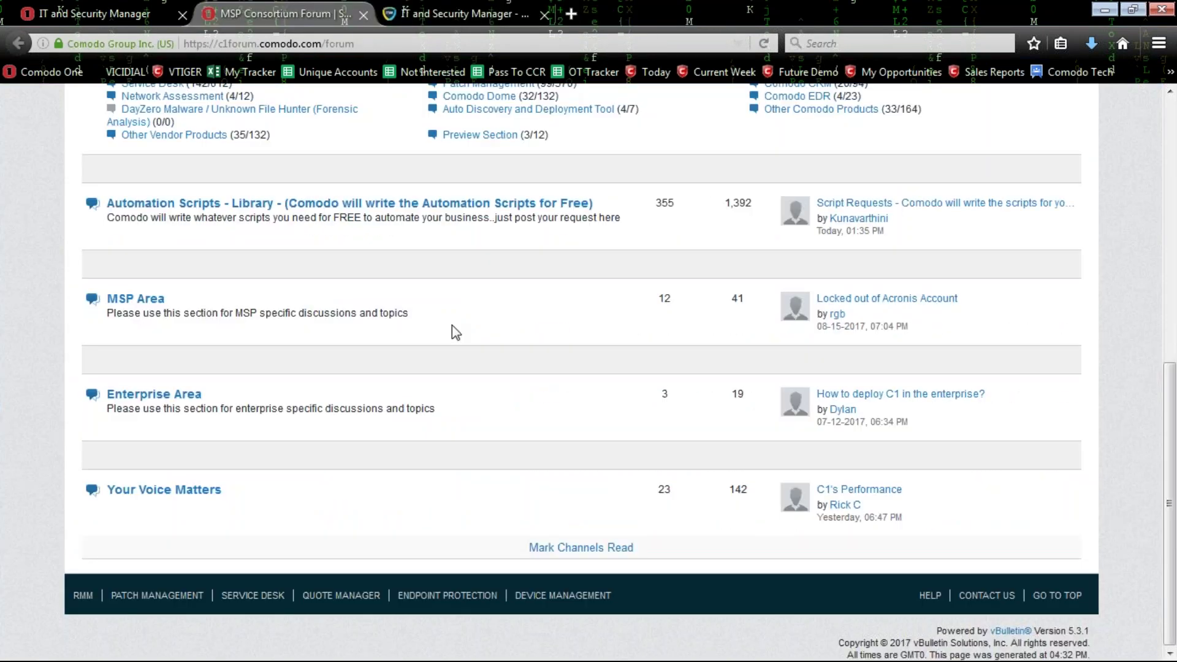
Close the MSP Consortium Forum tab to return to the ITSM Procedures list.
{"action": "scroll", "coordinate": [457, 313], "scroll_direction": "up", "scroll_amount": 5}
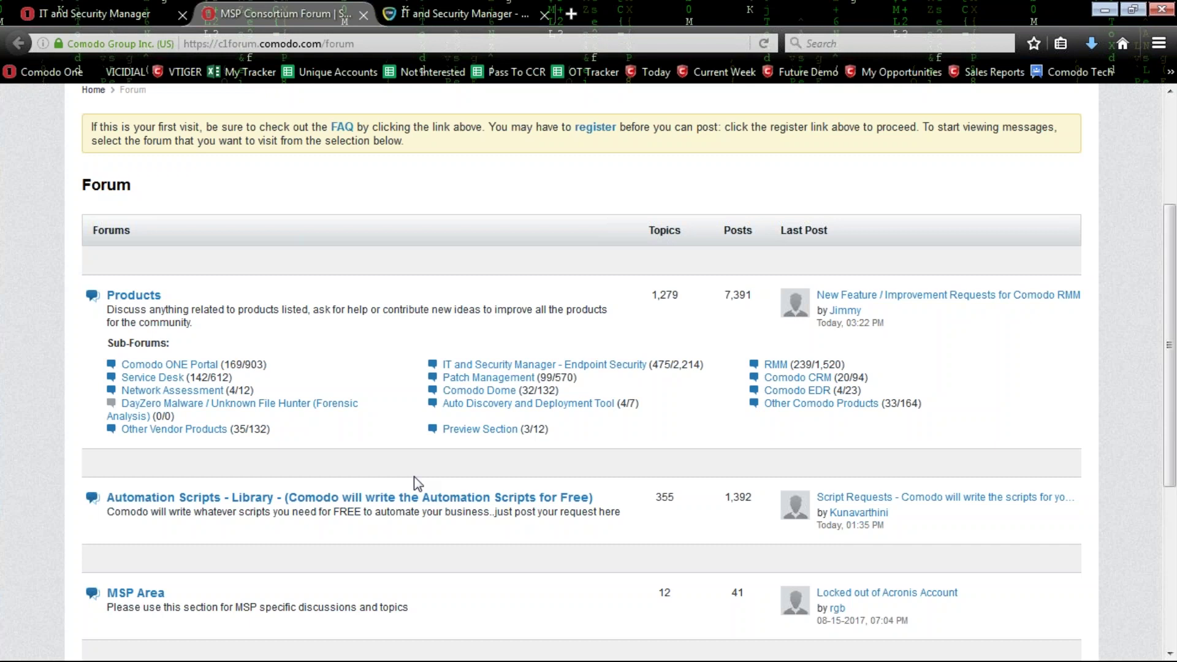
{"action": "left_click", "coordinate": [363, 14]}
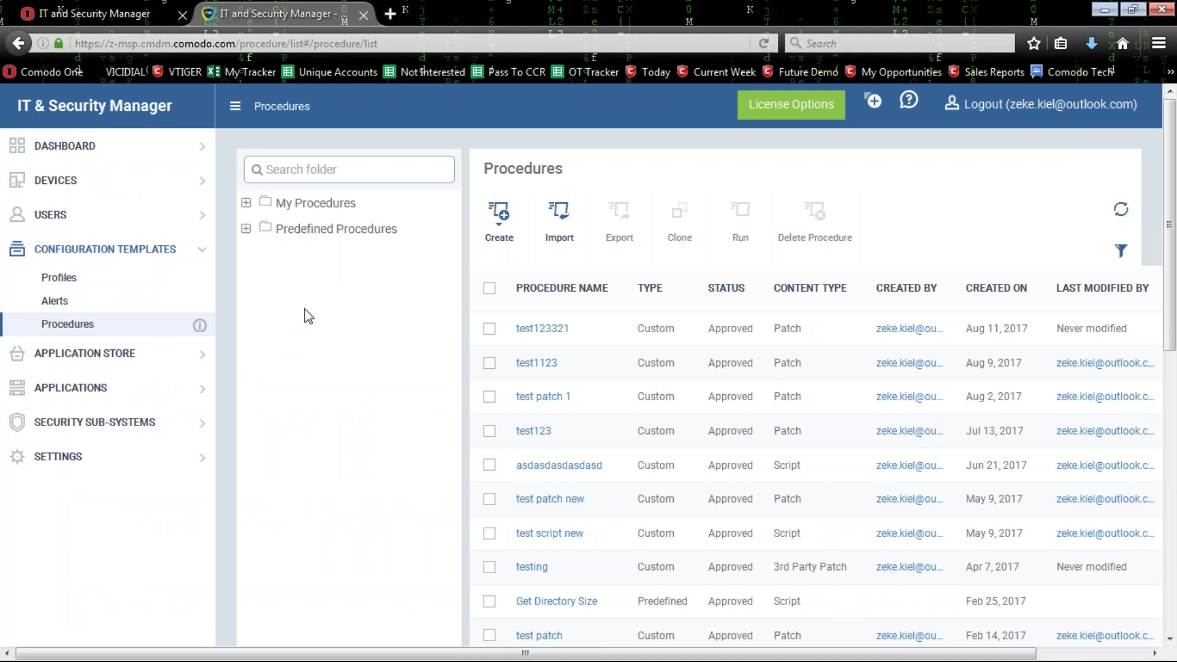
Open the iOS Store list under Application Store, showing Candy Crush Saga and ITSM.
{"action": "left_click", "coordinate": [69, 353]}
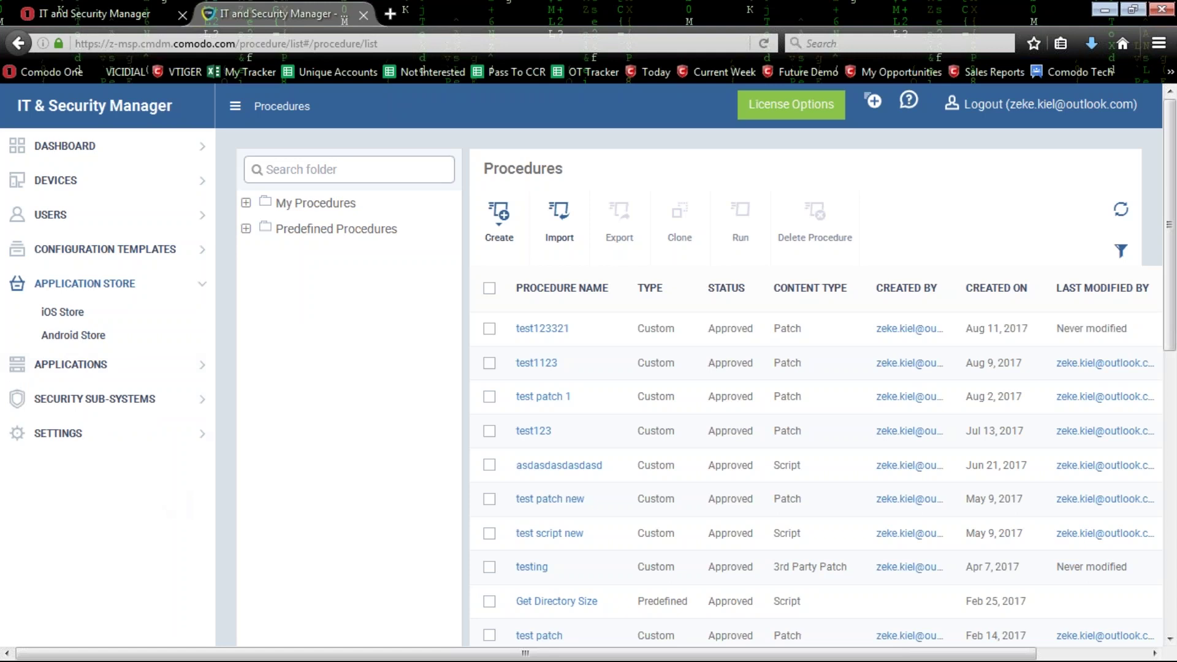
{"action": "left_click", "coordinate": [62, 312]}
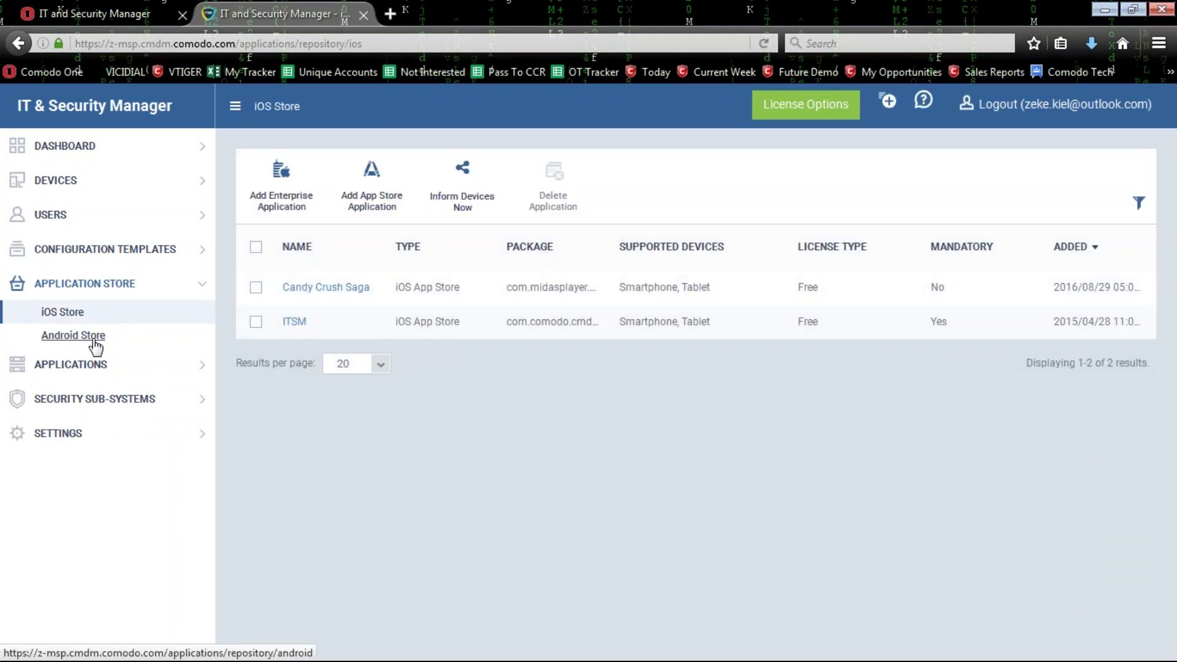
Add a new App Store application by searching 'skype' and choosing Skype for iPhone.
{"action": "left_click", "coordinate": [369, 195]}
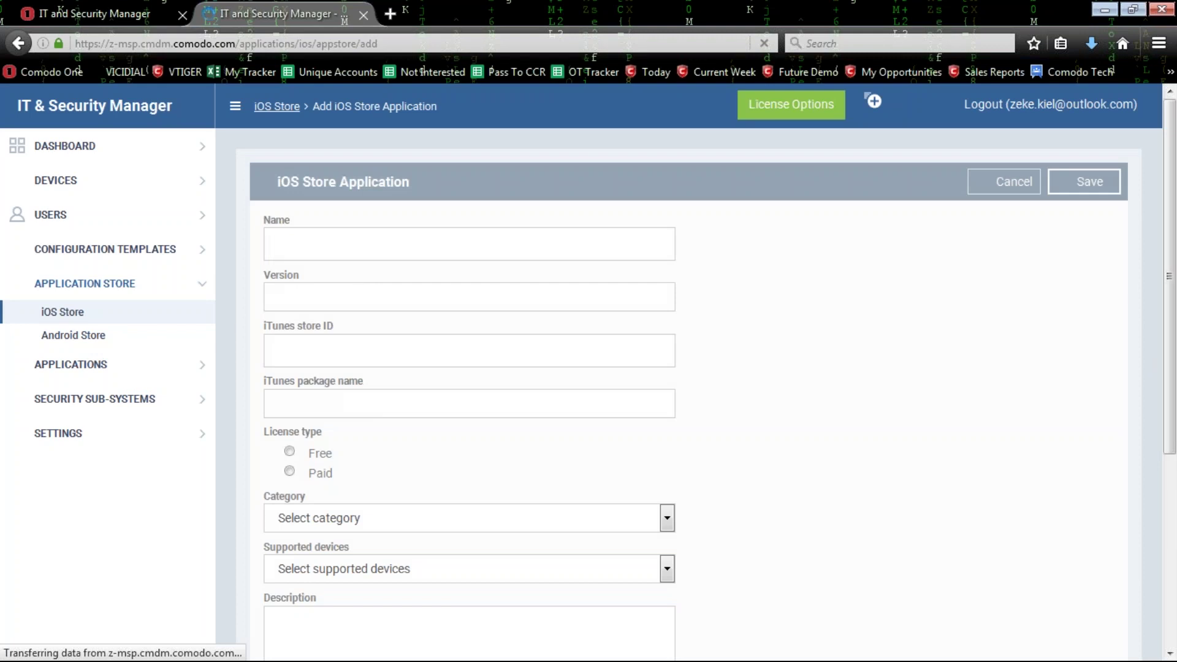
{"action": "left_click", "coordinate": [469, 244]}
{"action": "type", "text": "sk"}
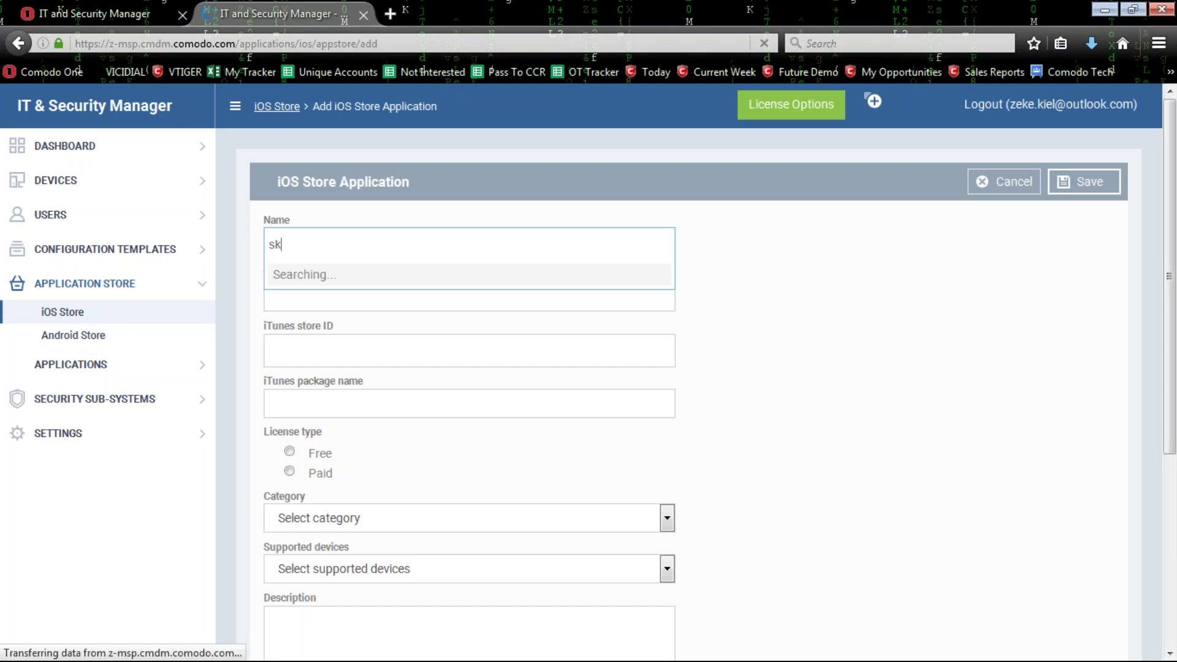
{"action": "type", "text": "ype"}
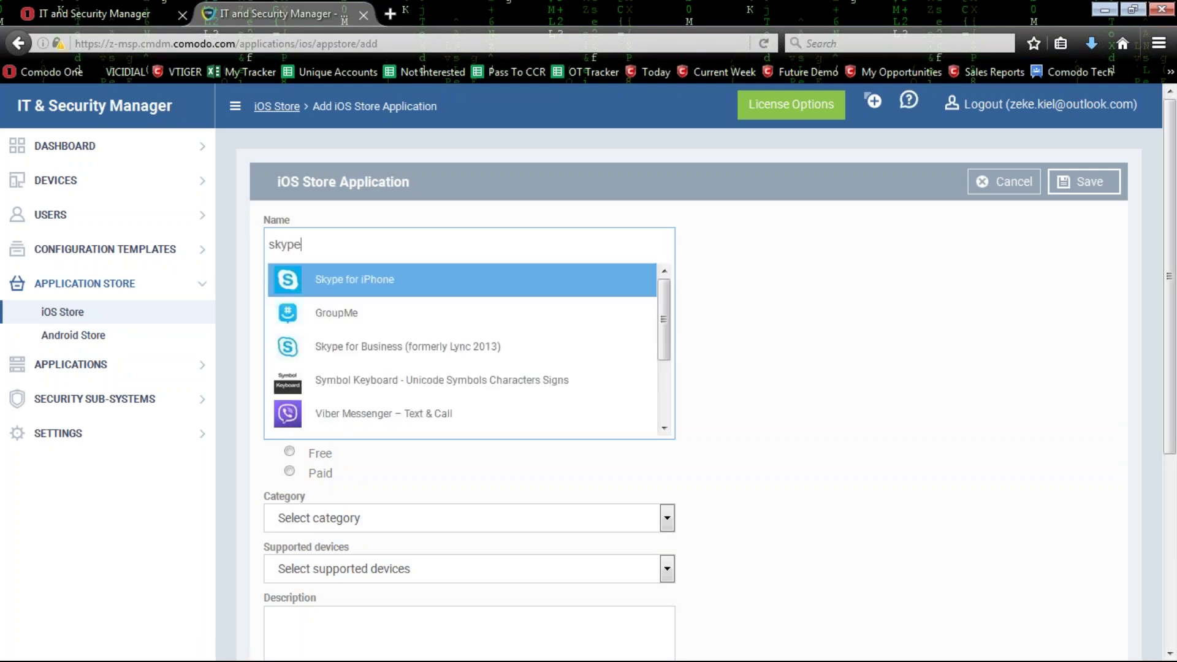
{"action": "left_click", "coordinate": [373, 291]}
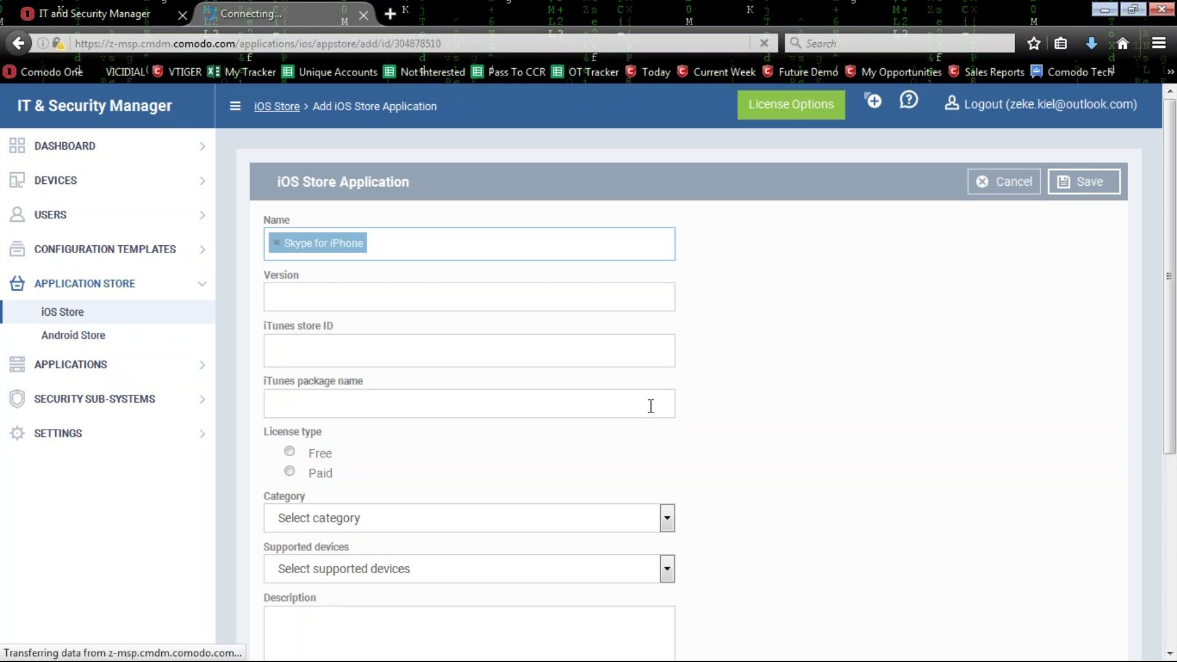
Review the auto-filled Skype for iPhone form: version 8.3, free, Social Networking, Distribution Options.
{"action": "left_click_drag", "start_coordinate": [344, 336], "coordinate": [258, 341]}
{"action": "scroll", "coordinate": [404, 368], "scroll_direction": "down", "scroll_amount": 1}
{"action": "scroll", "coordinate": [403, 369], "scroll_direction": "down", "scroll_amount": 7}
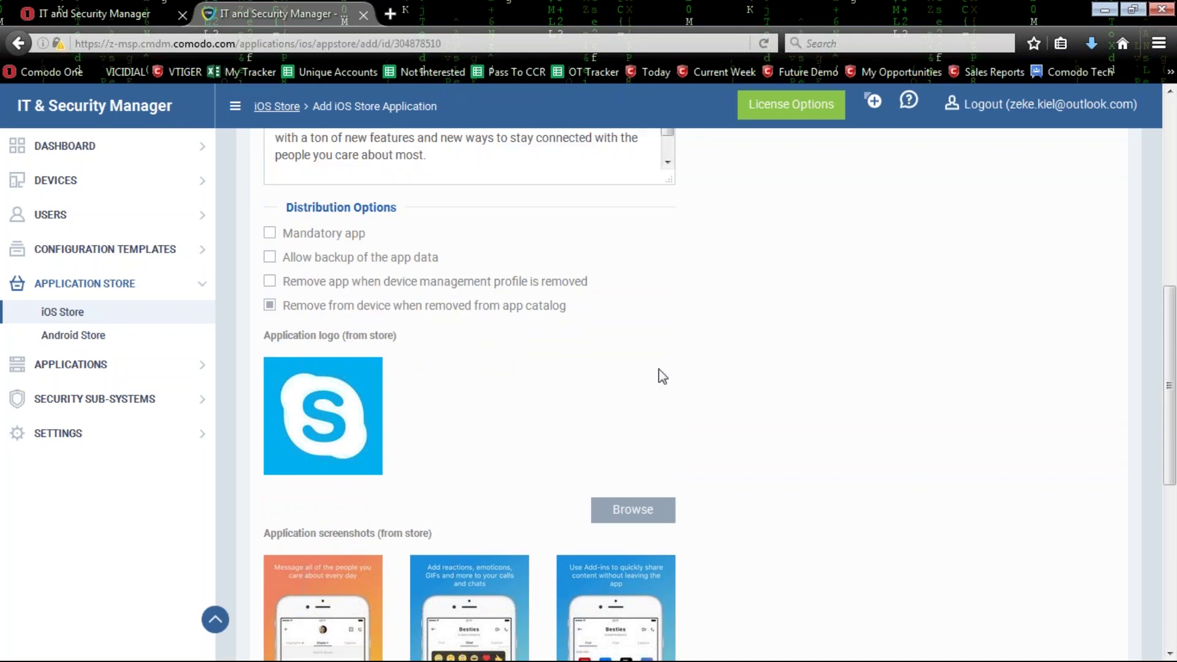
{"action": "triple_click", "coordinate": [319, 210]}
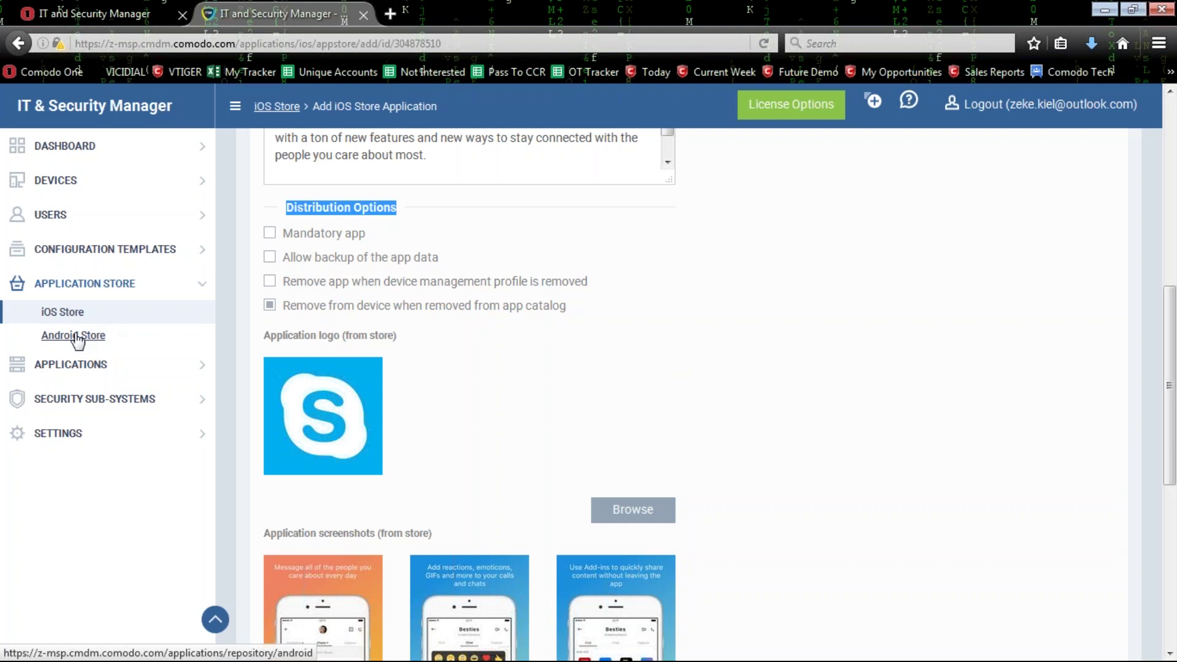
{"action": "left_click", "coordinate": [844, 353]}
{"action": "scroll", "coordinate": [866, 381], "scroll_direction": "up", "scroll_amount": 10}
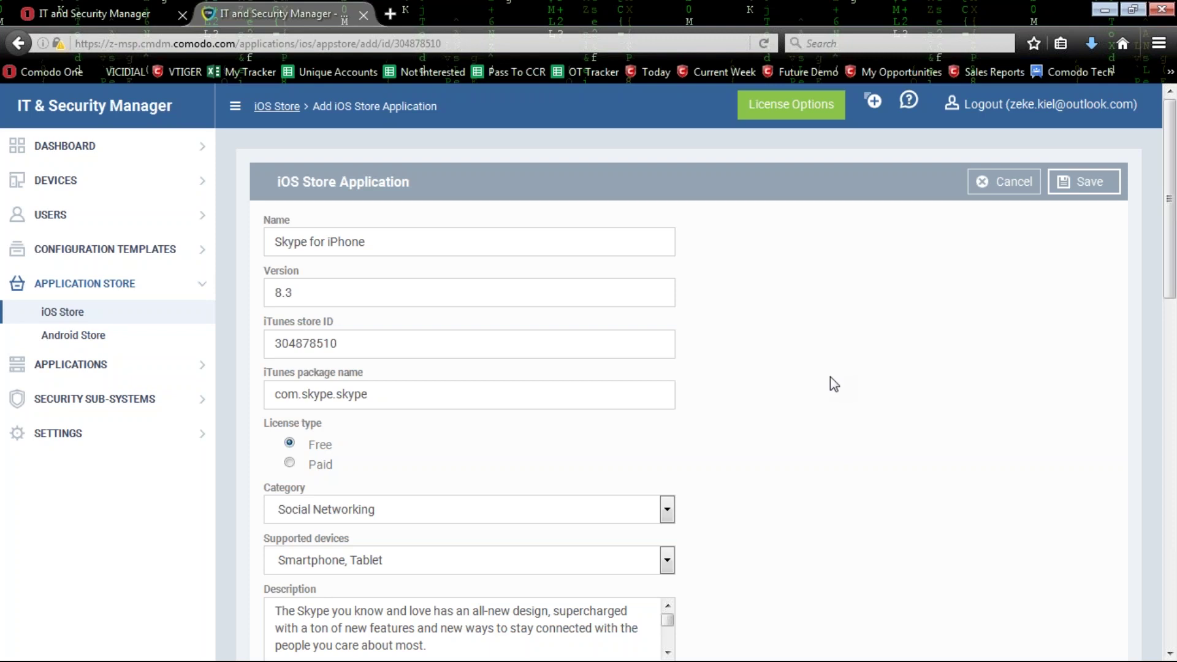
{"action": "left_click", "coordinate": [105, 367]}
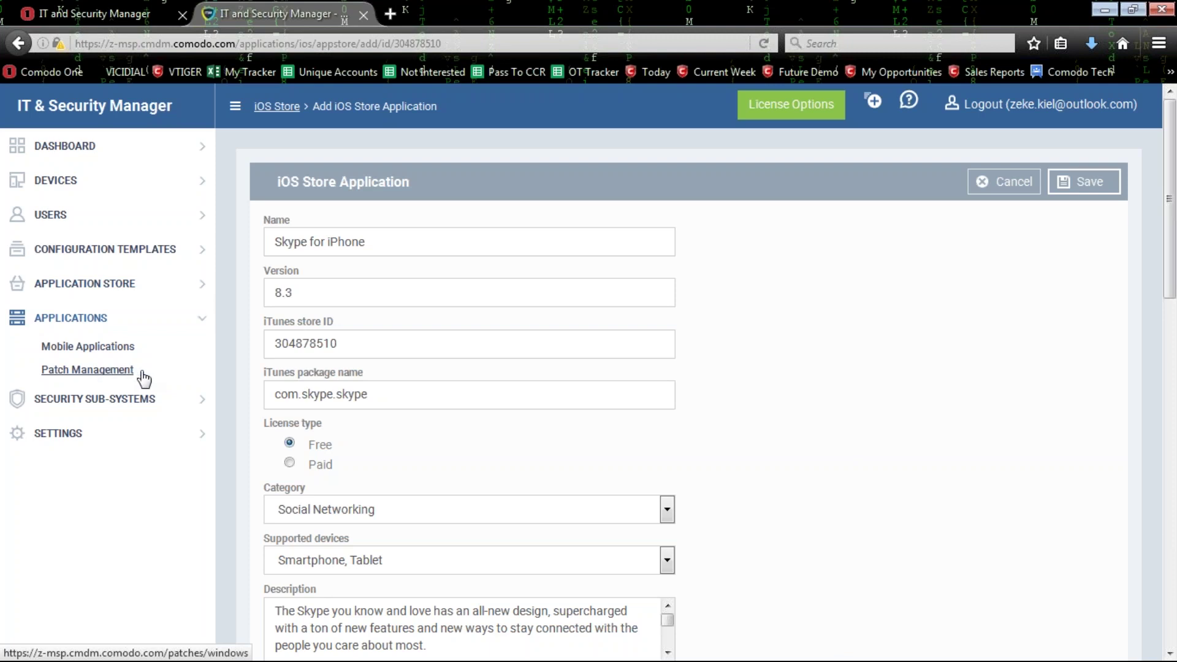
Open Mobile Applications to view the 44 inventoried apps, all with Allowed verdicts.
{"action": "left_click", "coordinate": [108, 349]}
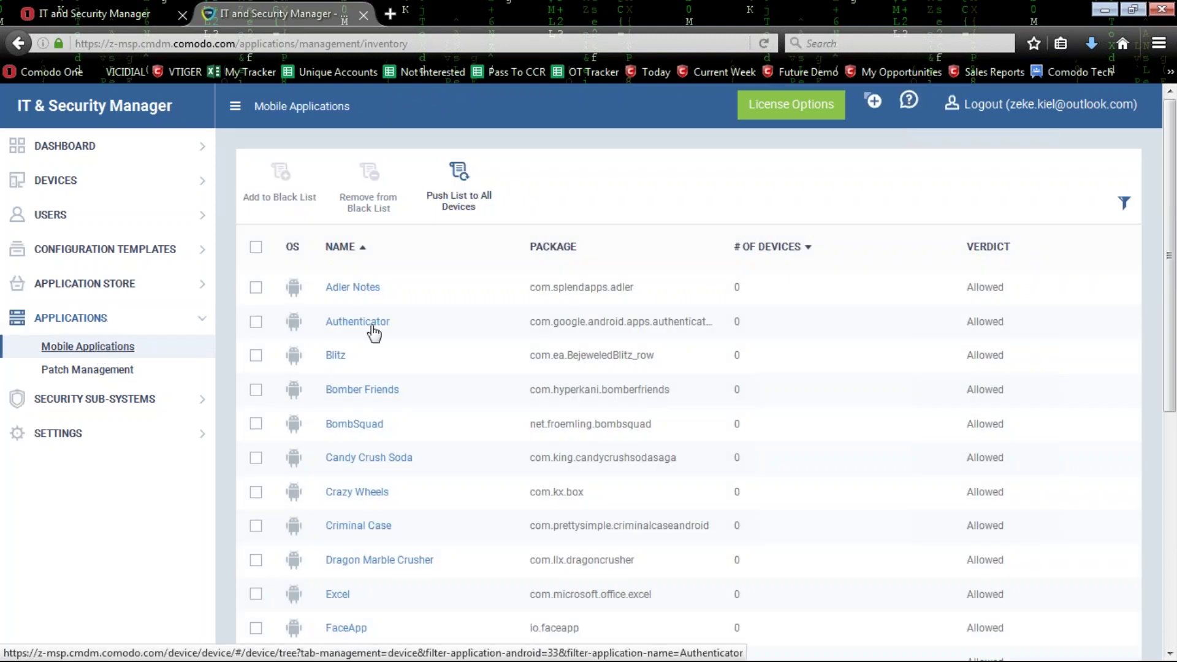
{"action": "scroll", "coordinate": [270, 412], "scroll_direction": "down", "scroll_amount": 5}
{"action": "scroll", "coordinate": [233, 418], "scroll_direction": "up", "scroll_amount": 5}
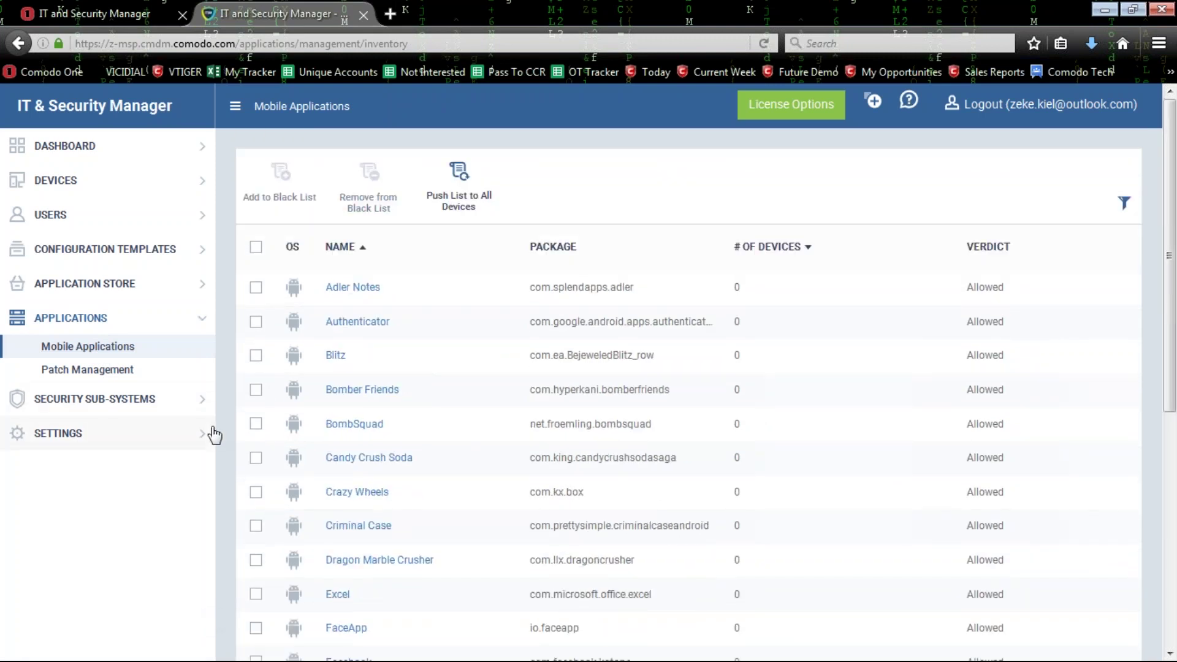